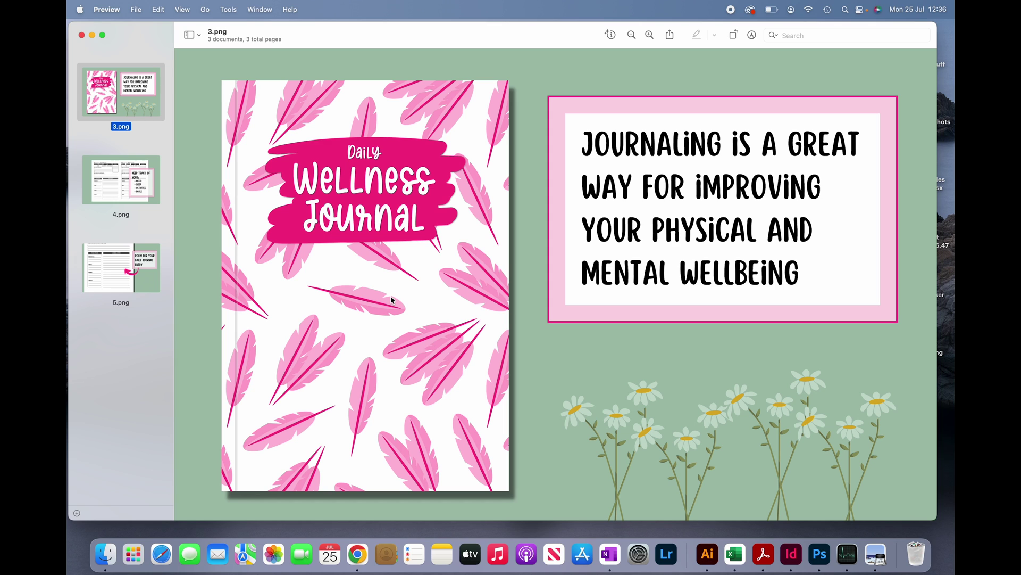
Switch to Chrome and add a Standard Image Header With Text module to the A+ content page
click(152, 197)
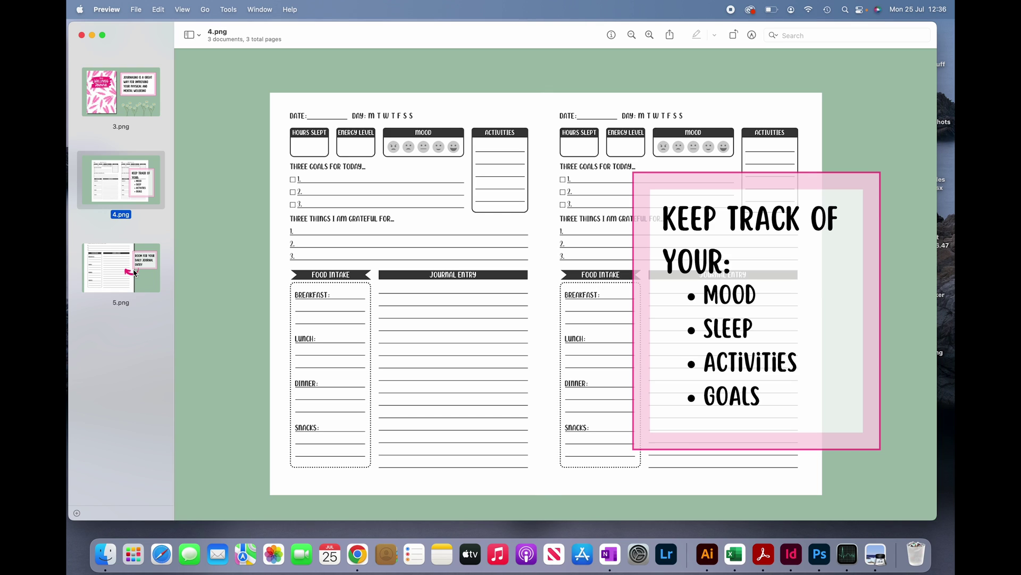
click(358, 554)
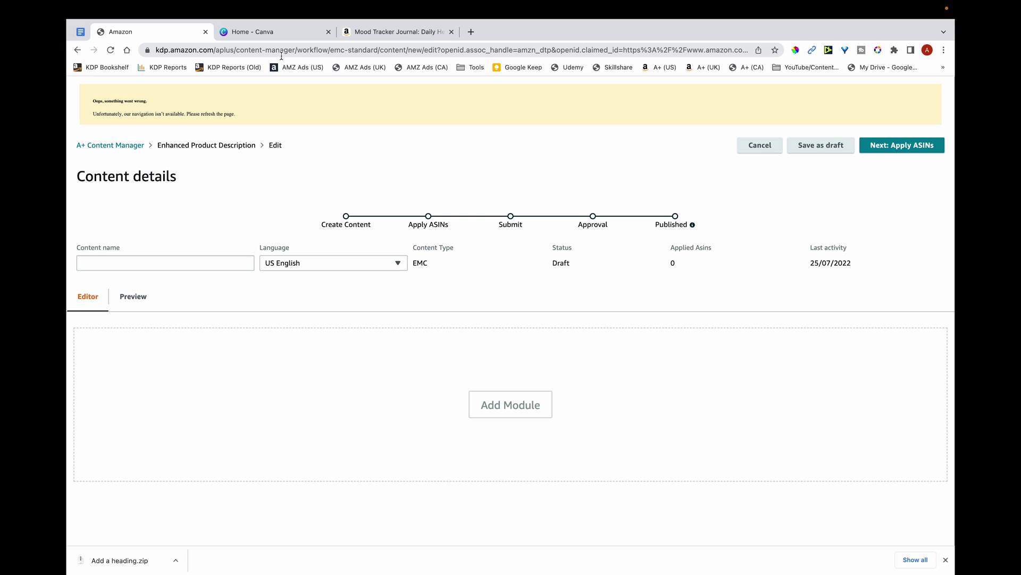
click(533, 404)
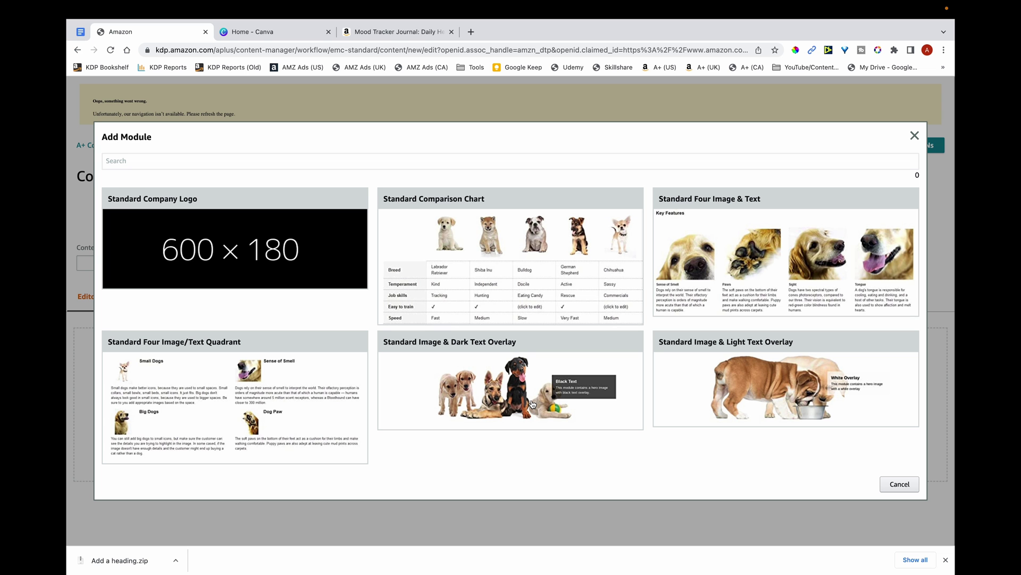
scroll(574, 295, down, 2)
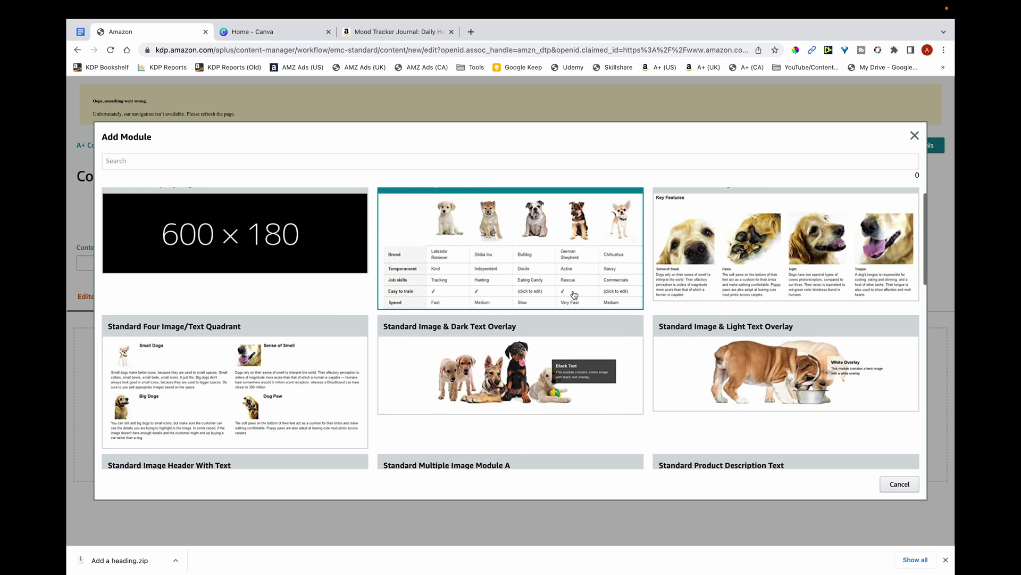
scroll(574, 295, down, 2)
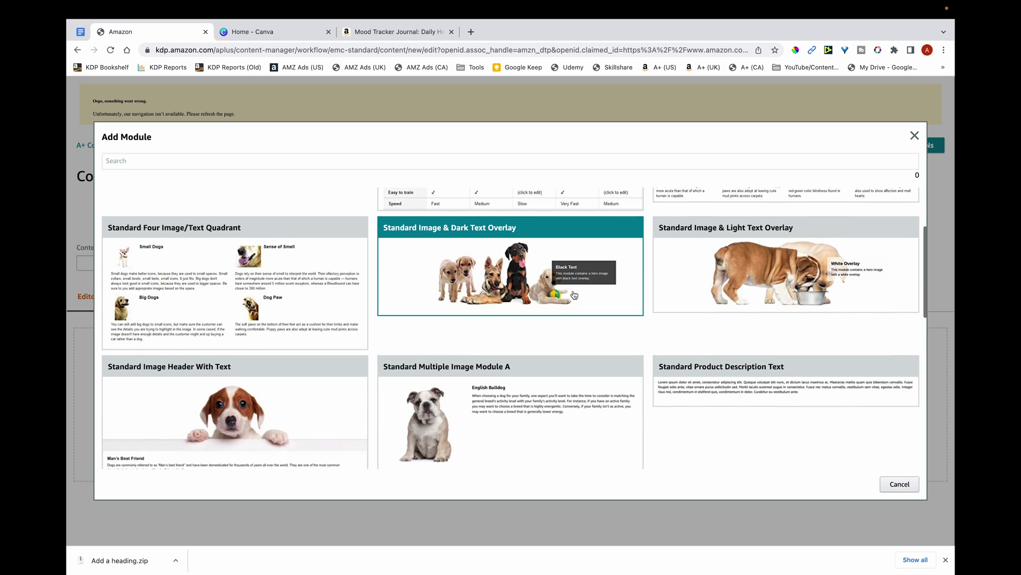
scroll(574, 295, up, 4)
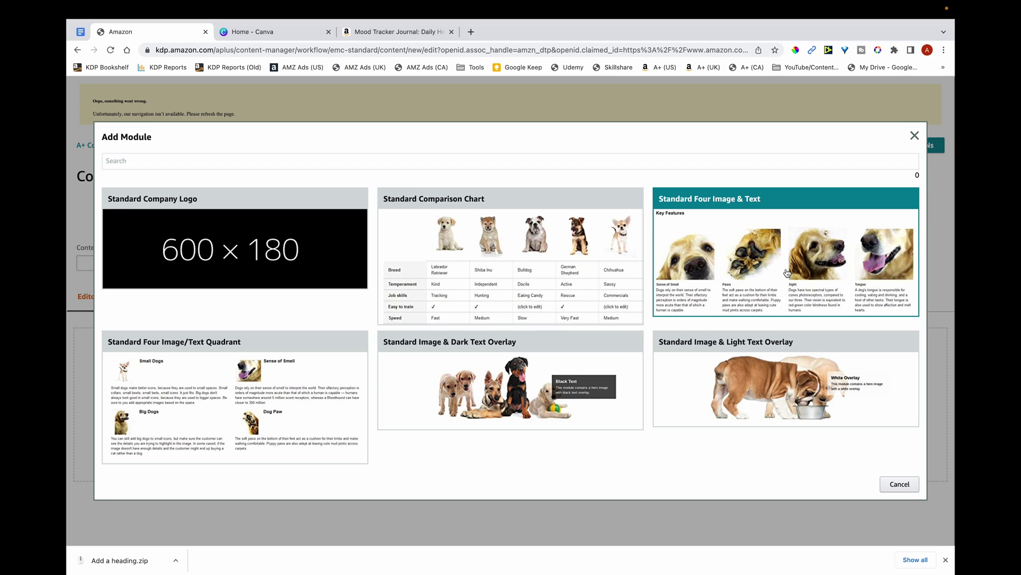
scroll(426, 320, down, 3)
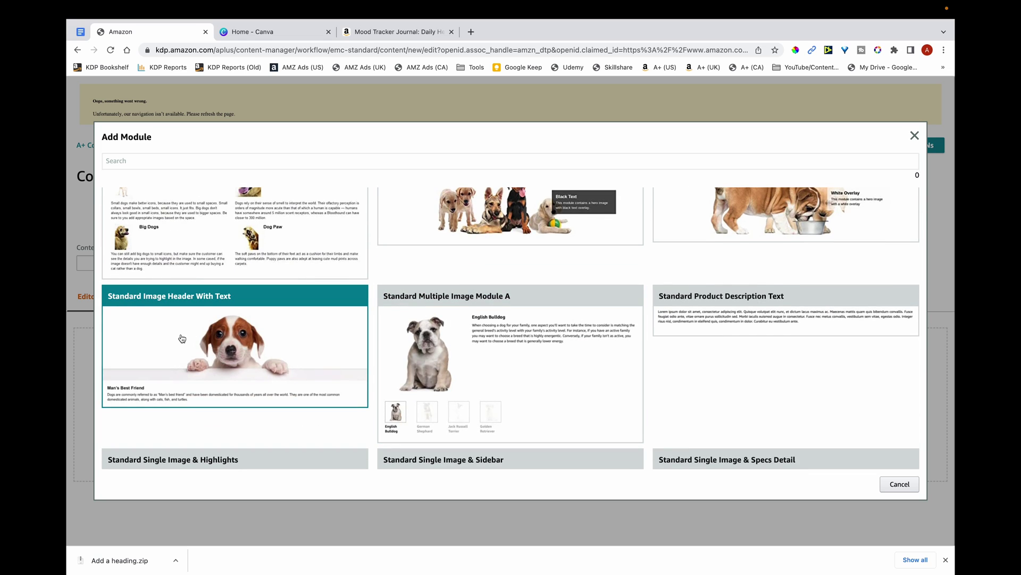
click(240, 351)
scroll(240, 352, down, 4)
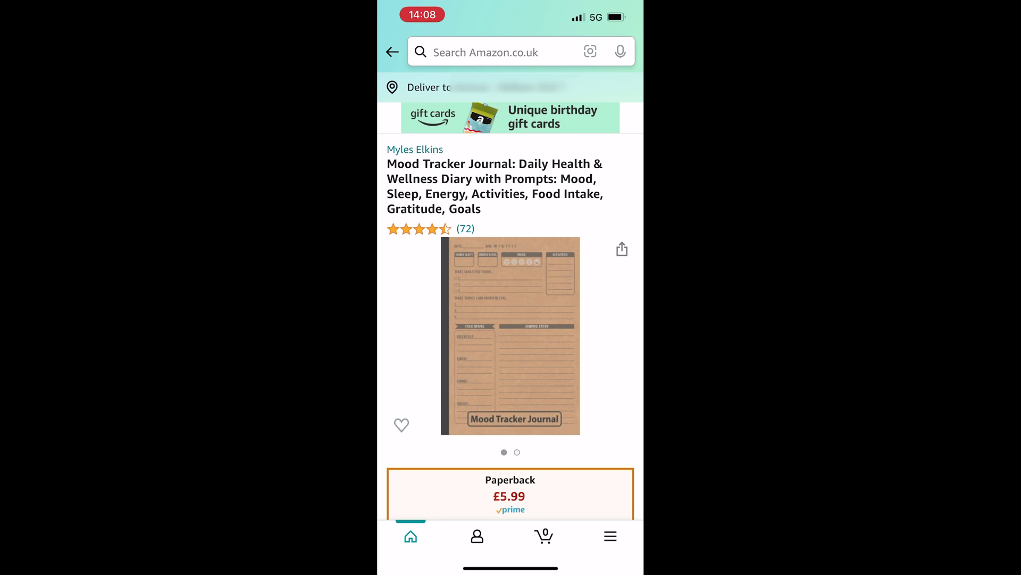
Look through the Mood Tracker Journal listing in the Amazon mobile app
scroll(511, 292, down, 20)
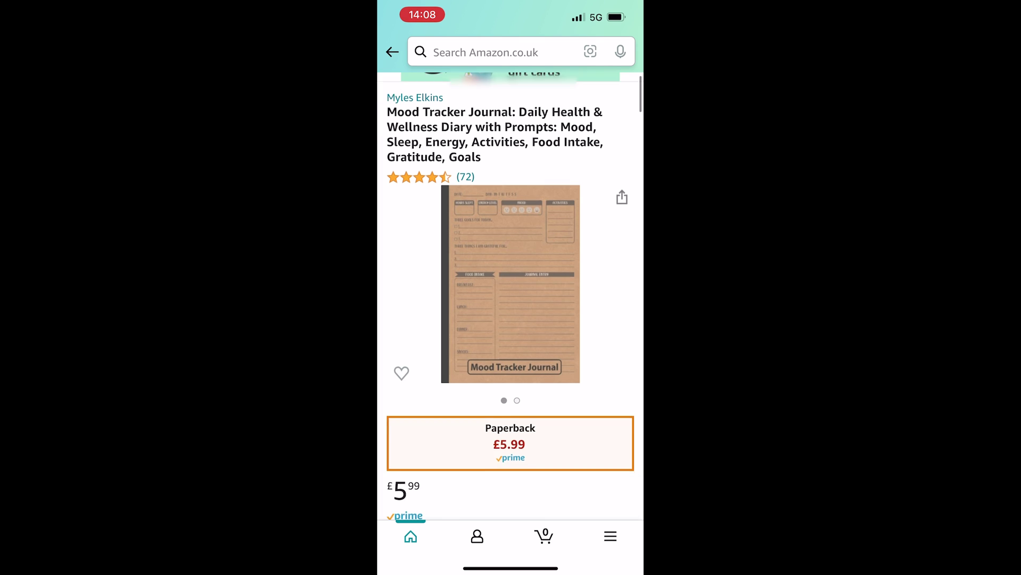
scroll(511, 292, down, 10)
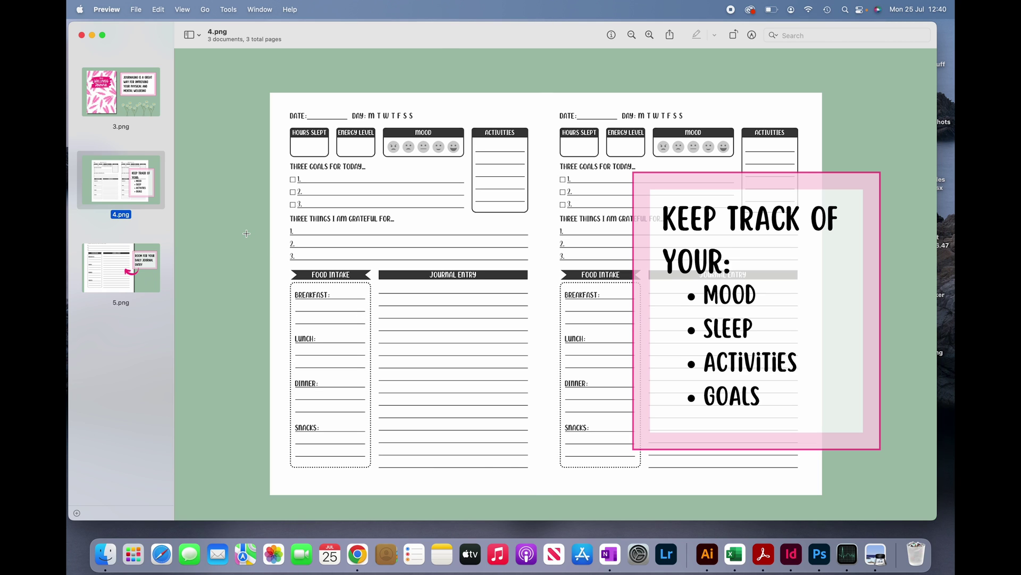
Review the sample A+ graphics 3.png, 4.png and 5.png one after another in Preview
click(106, 108)
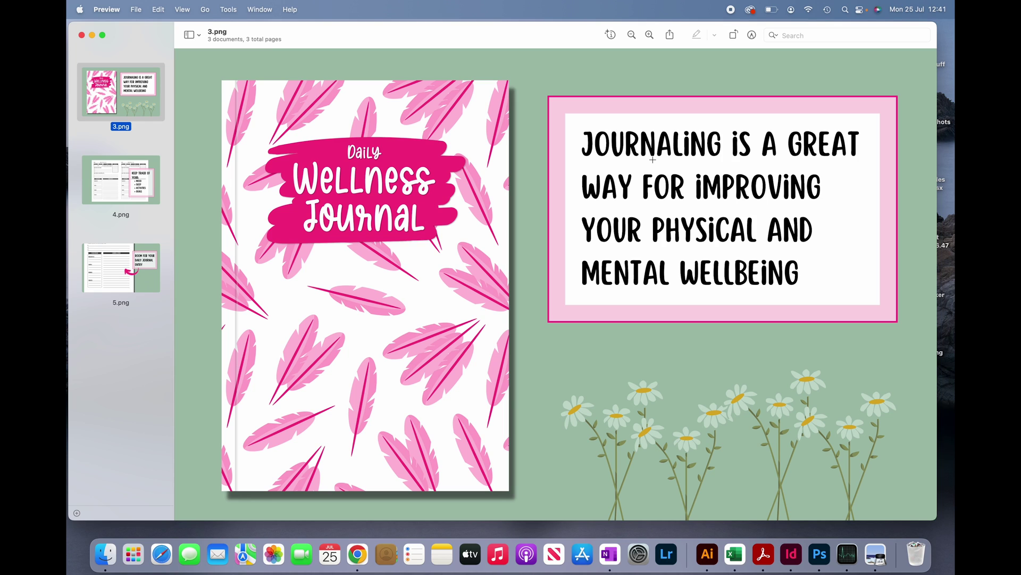
click(125, 189)
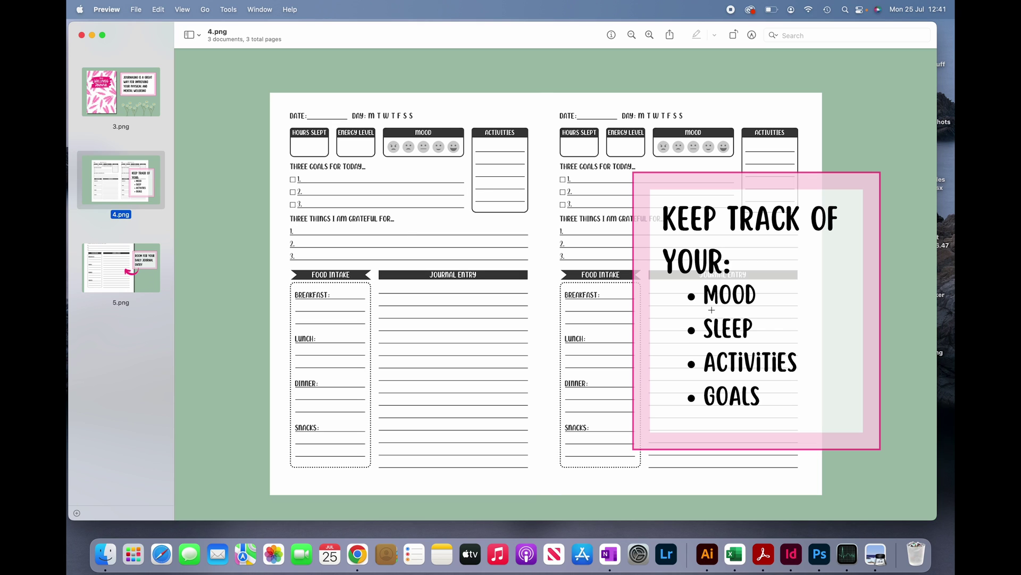
click(158, 280)
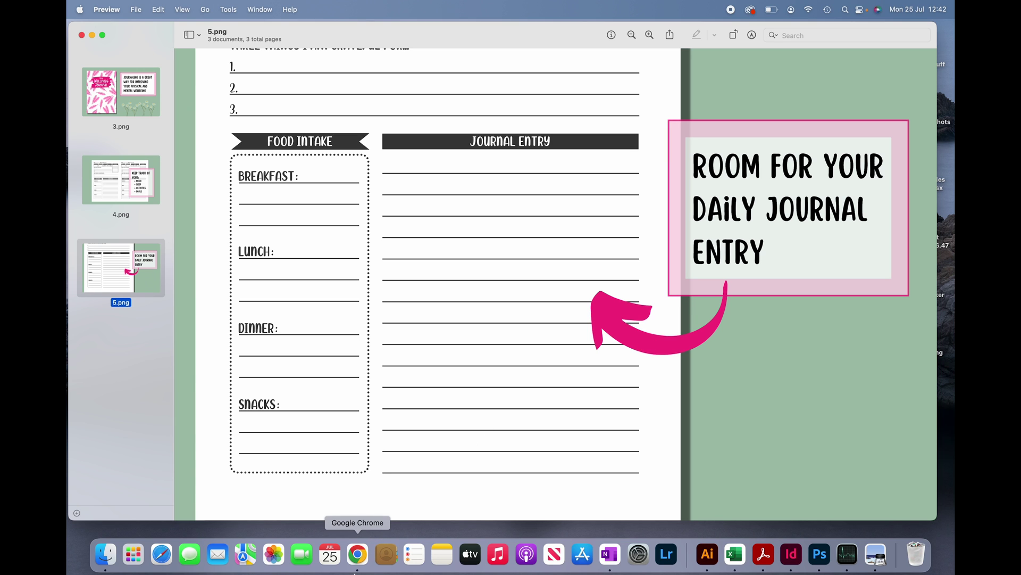
Switch to Chrome and examine the From the Publisher images on the Mood Tracker Journal product page
click(356, 554)
scroll(401, 119, up, 10)
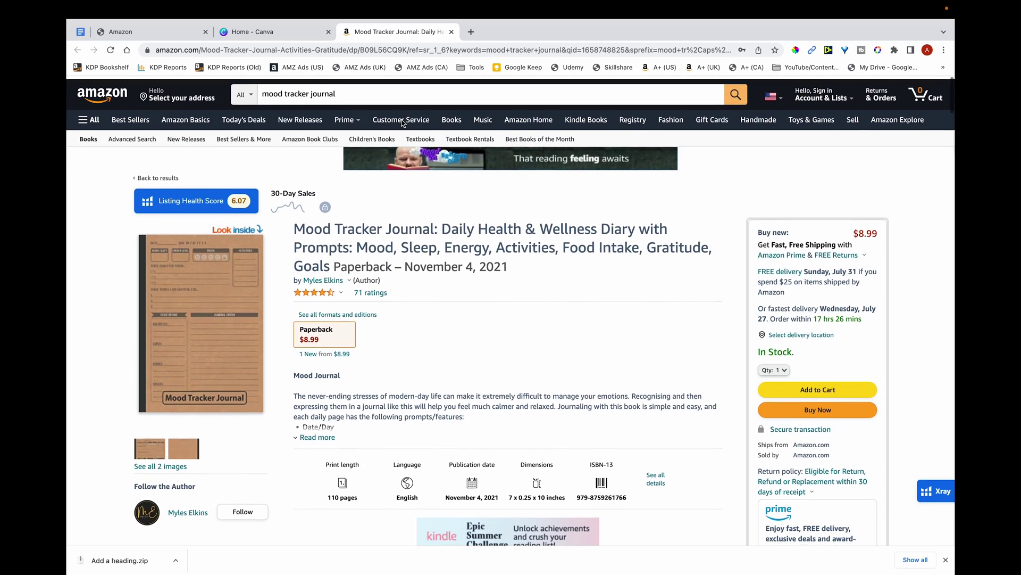
scroll(401, 121, down, 20)
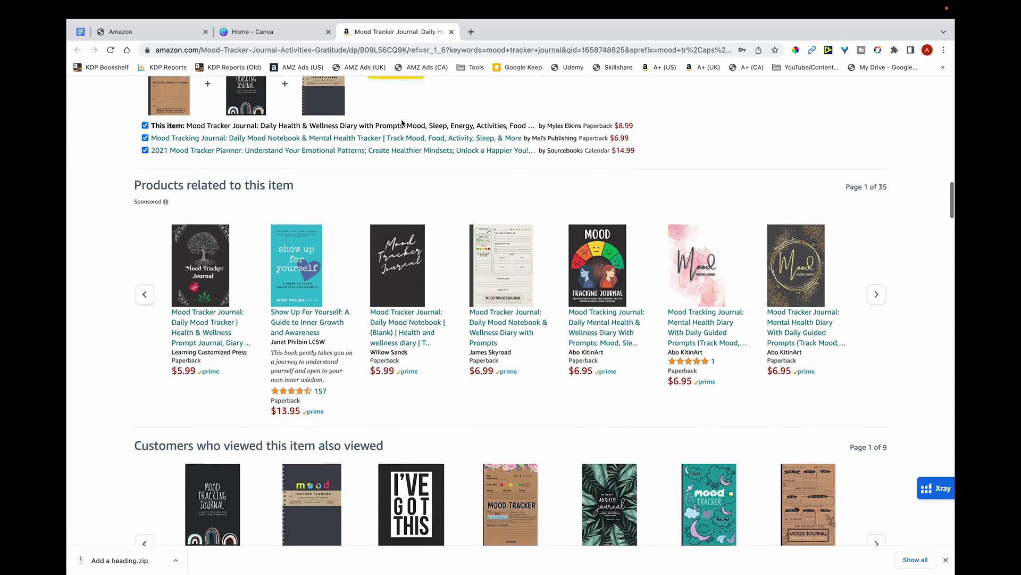
scroll(403, 123, down, 15)
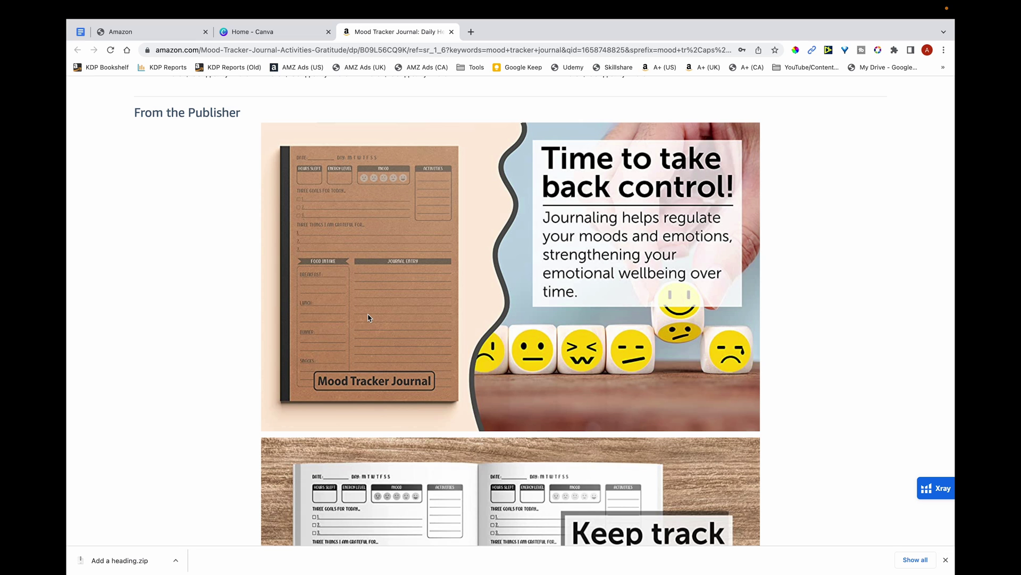
scroll(368, 318, down, 5)
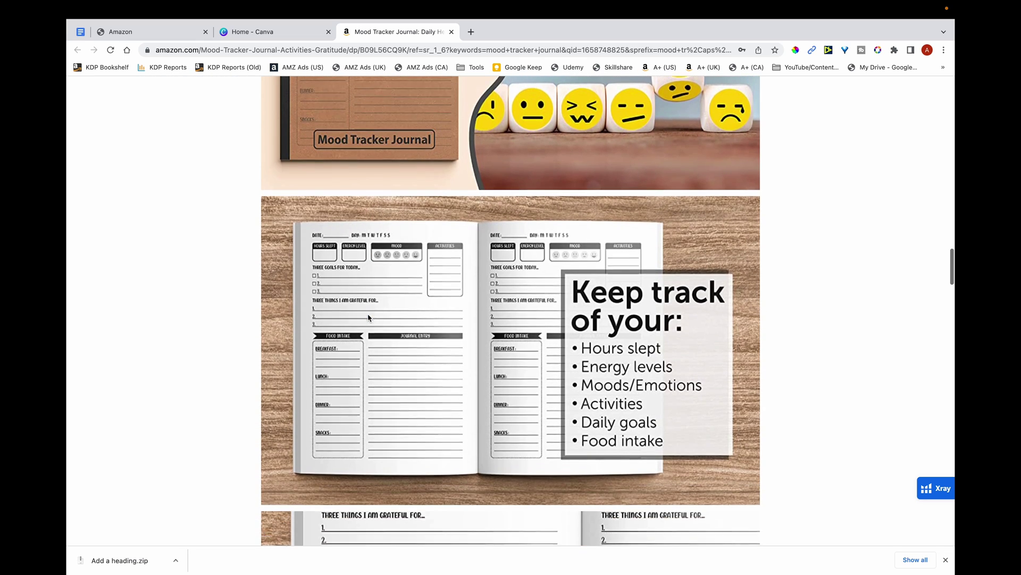
scroll(368, 318, down, 4)
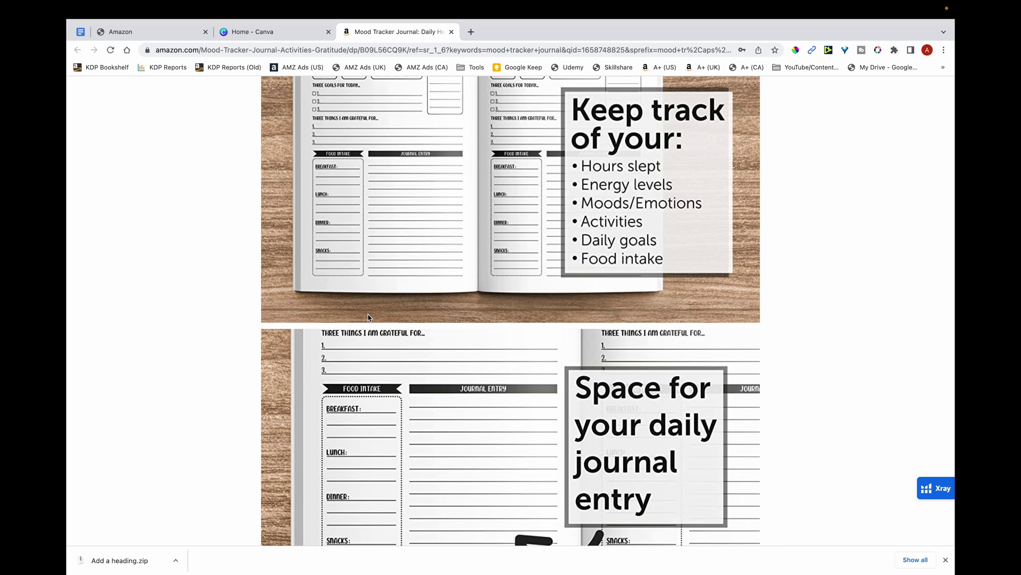
Check the module's required image size, then create a custom 4850 × 3000 px design in Canva
click(154, 32)
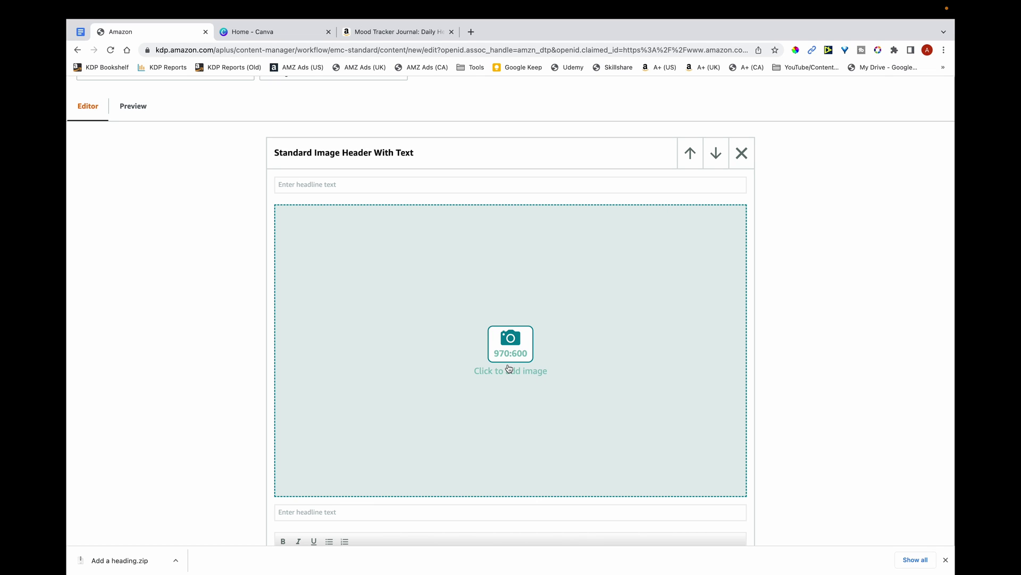
click(283, 32)
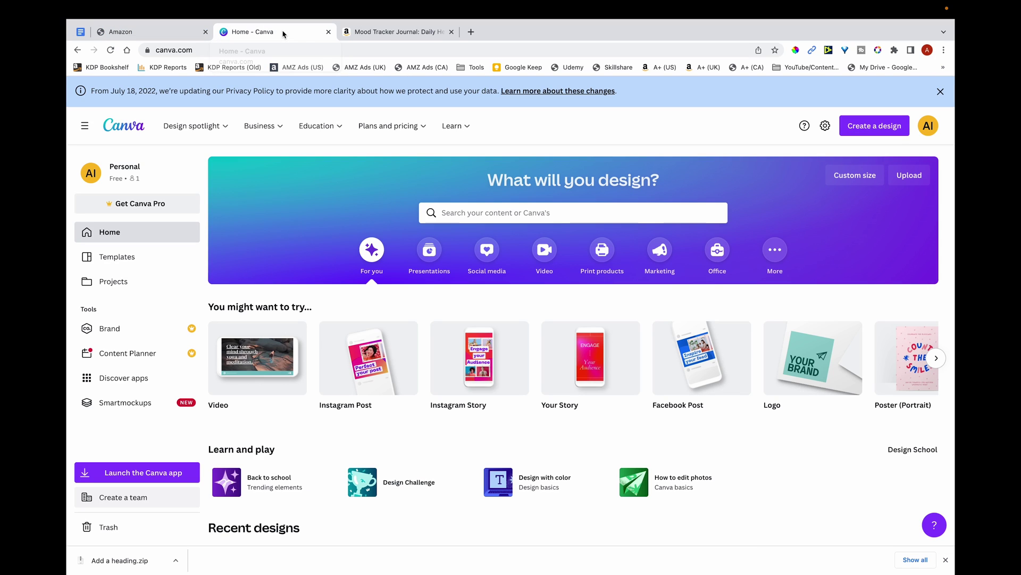
click(884, 130)
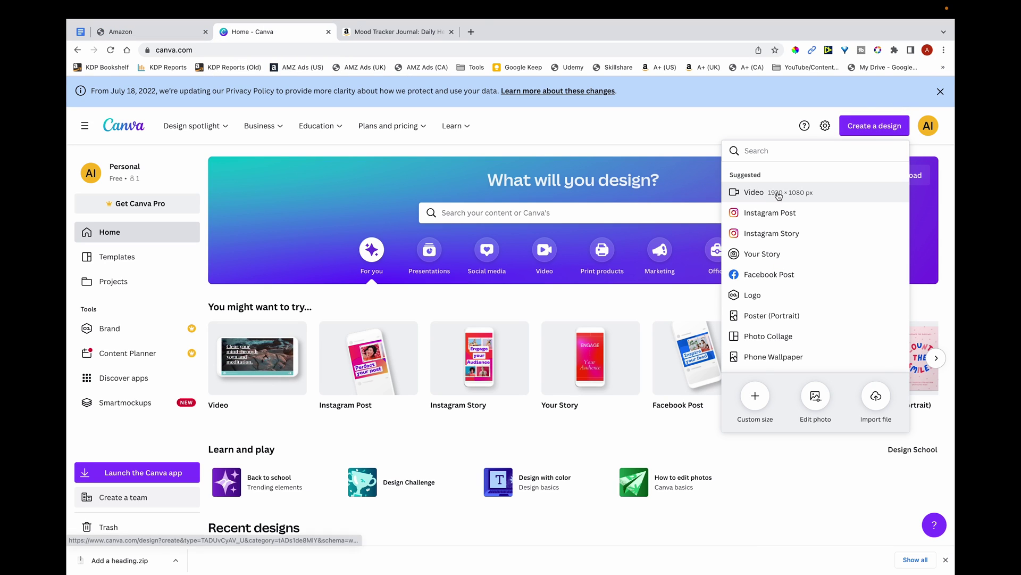
click(752, 405)
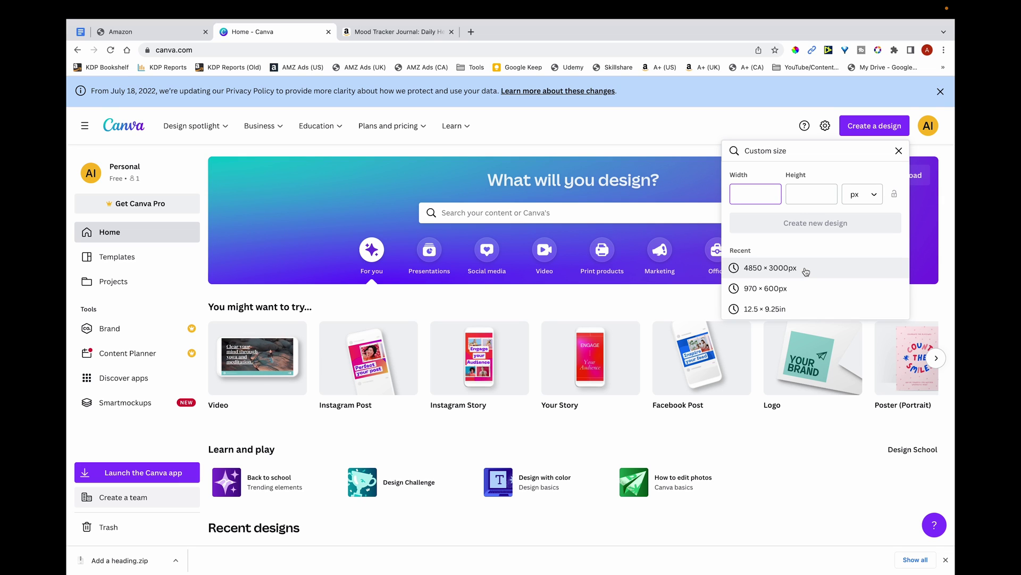
click(777, 274)
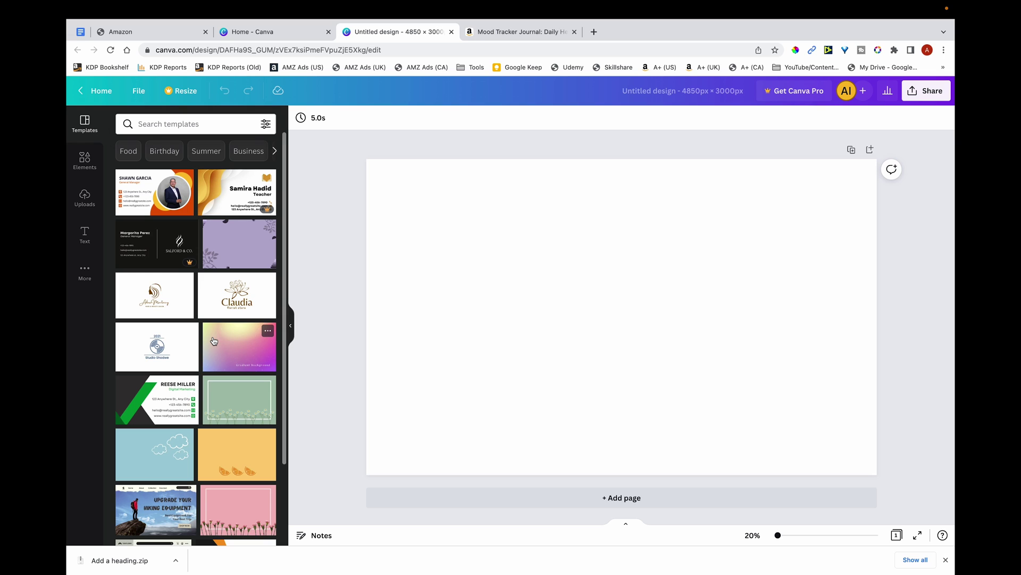
Apply the green daisy background template to the blank page and delete its white rectangular frame
scroll(213, 341, down, 5)
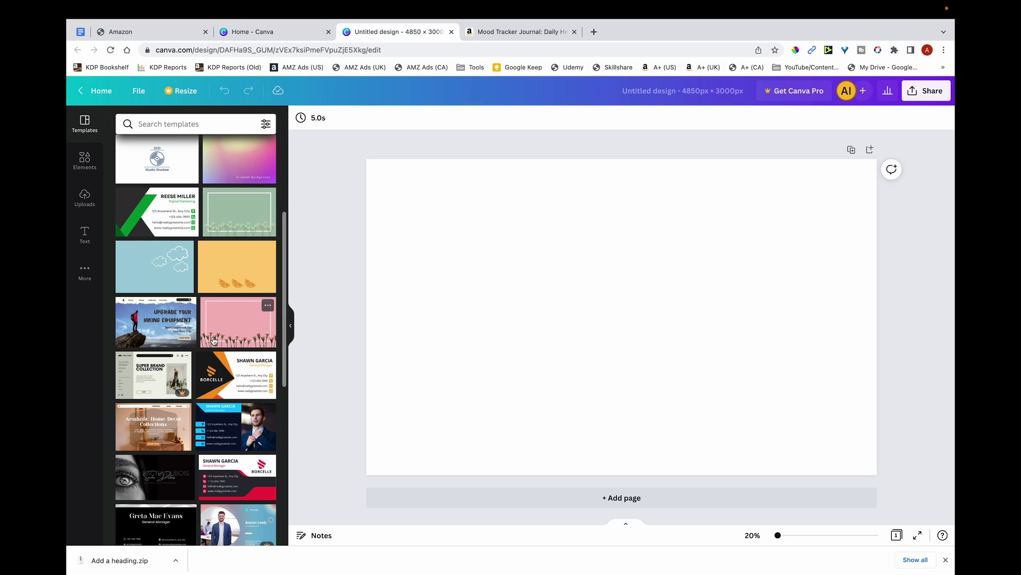
scroll(213, 341, up, 1)
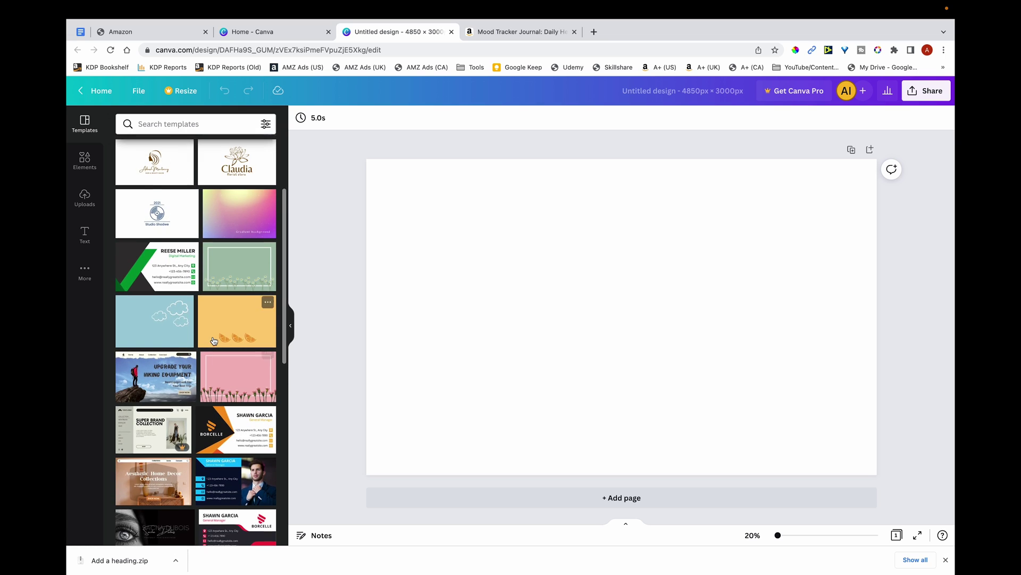
click(236, 275)
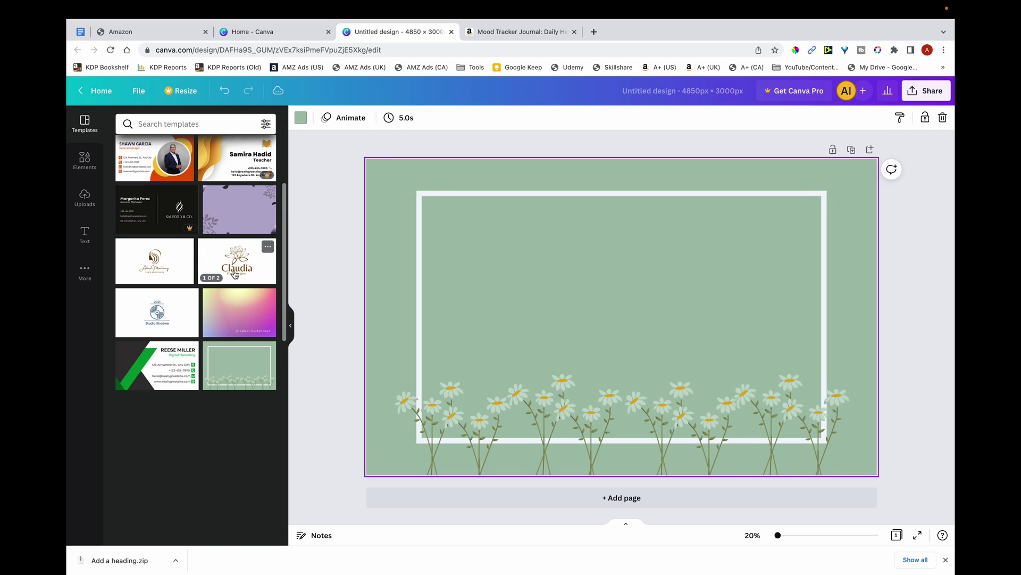
click(825, 287)
key(Delete)
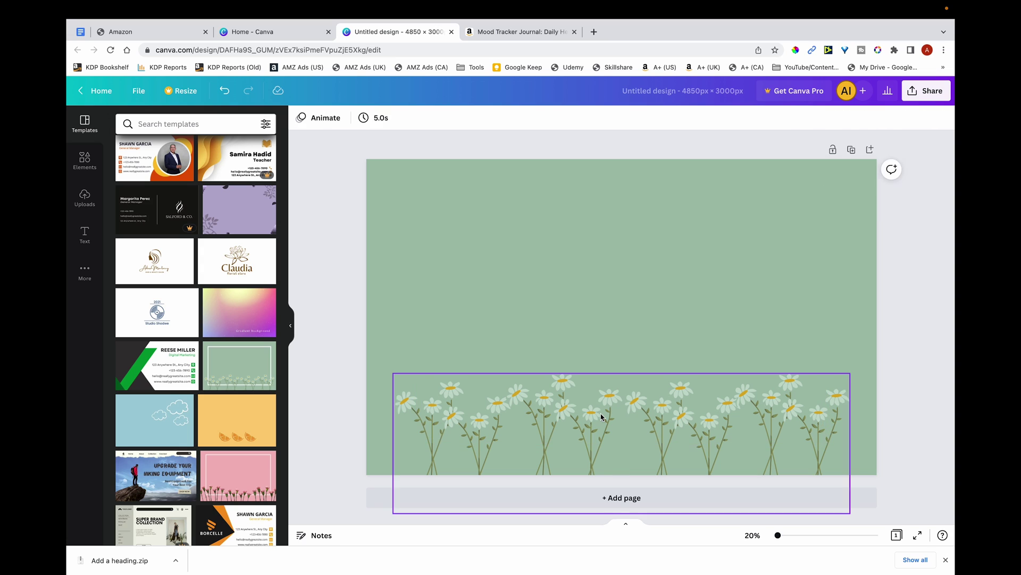
Ungroup the daisies and delete the flower stems on the left half of the page
click(453, 403)
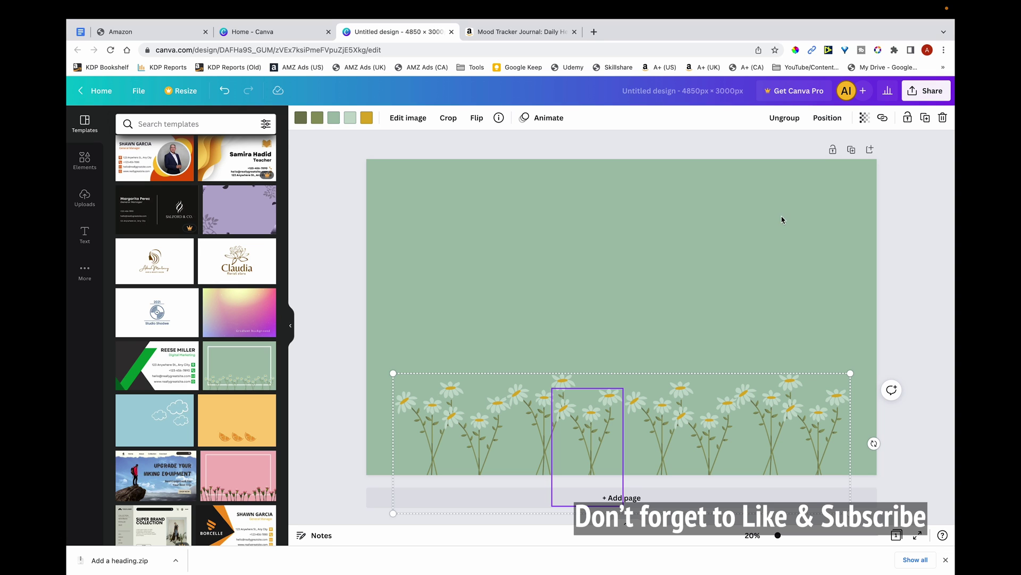
click(785, 121)
click(931, 303)
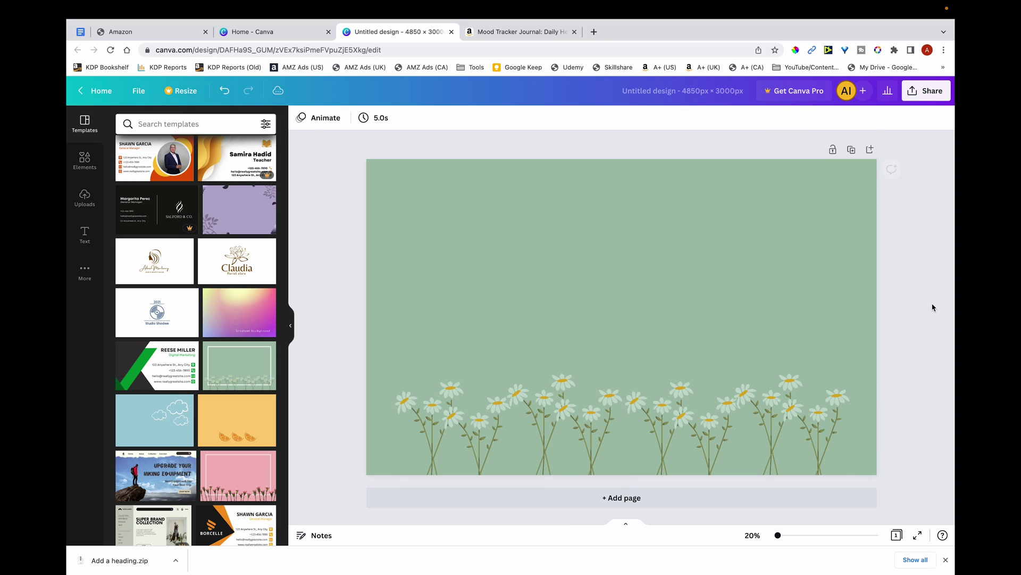
click(593, 398)
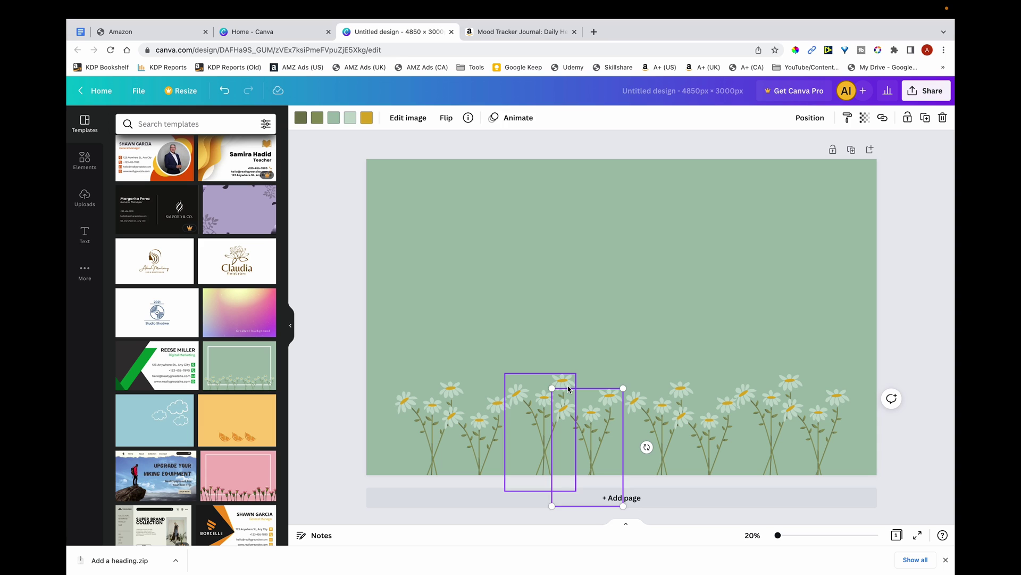
shift+click(530, 400)
shift+click(499, 407)
shift+click(431, 409)
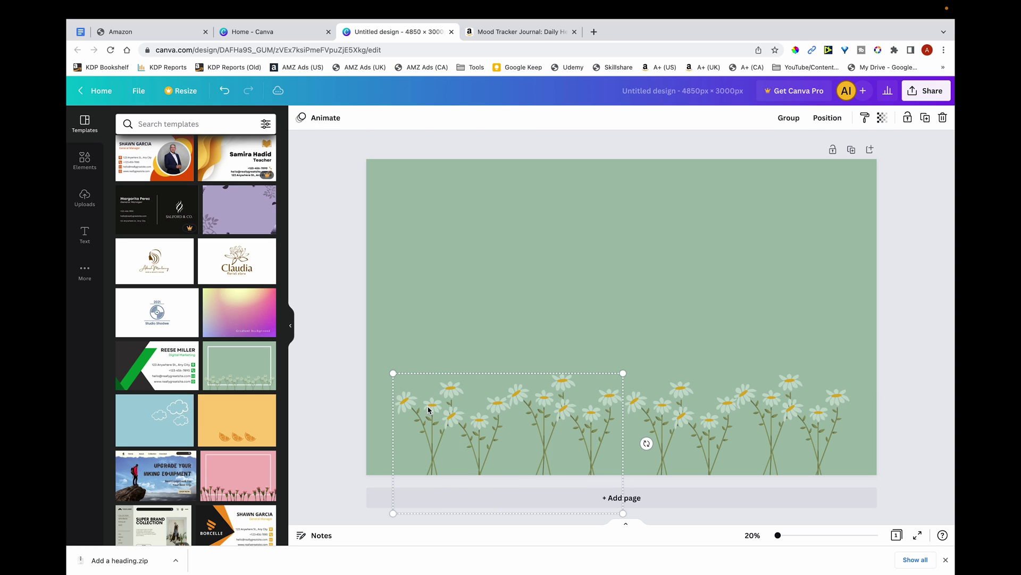
key(Delete)
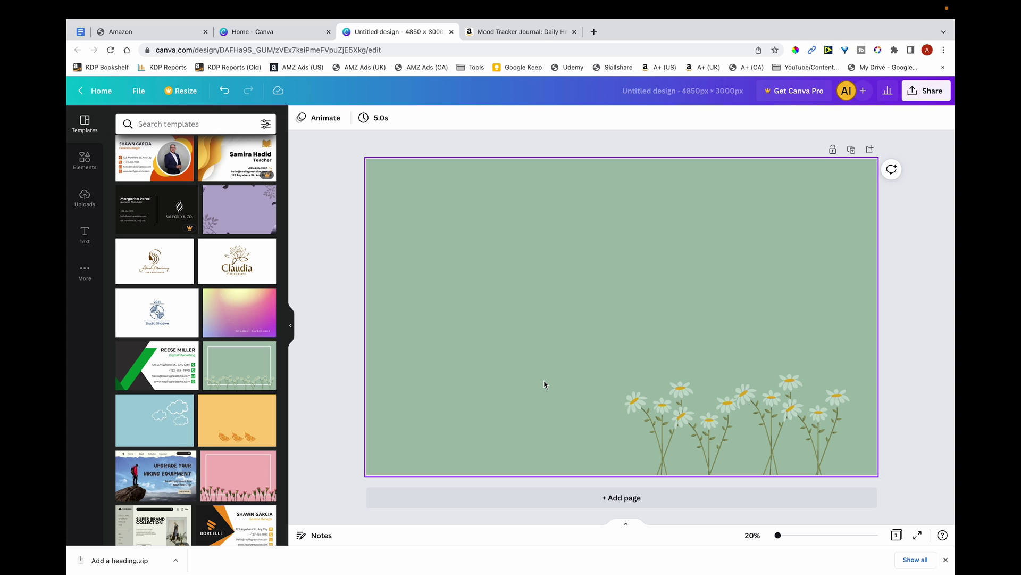
Insert the uploaded Daily Wellness Journal cover image and place it on the left side of the page
click(86, 199)
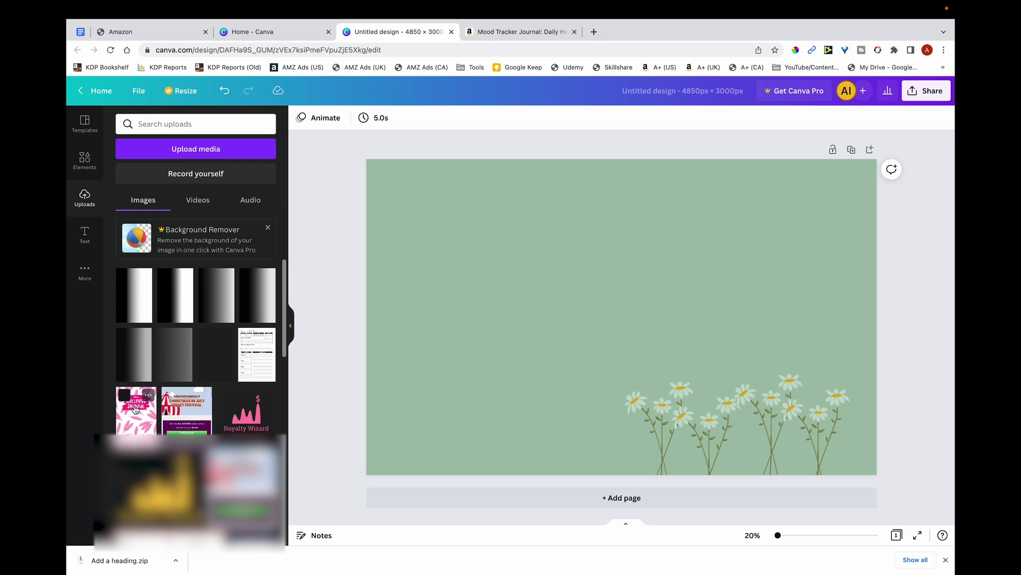
click(139, 413)
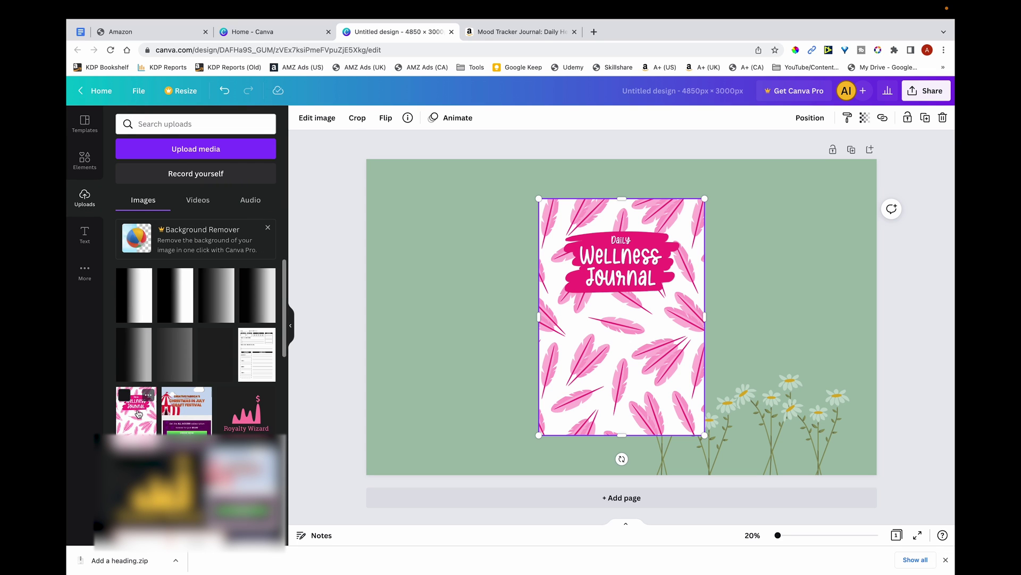
drag(604, 304, 464, 285)
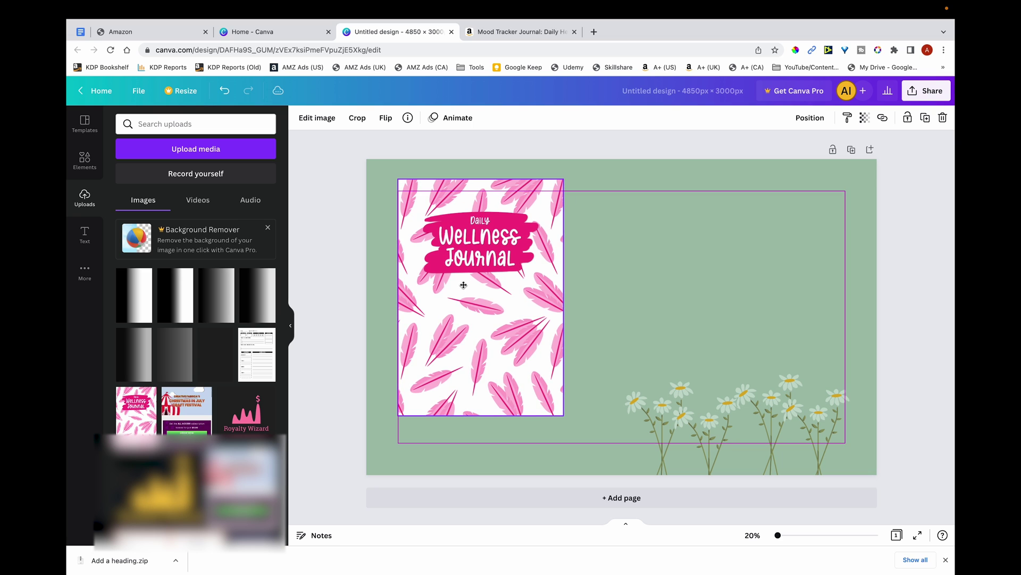
Resize the journal cover image to nearly the full page height, keeping it on the left half of the page
drag(563, 417, 550, 350)
drag(501, 303, 501, 328)
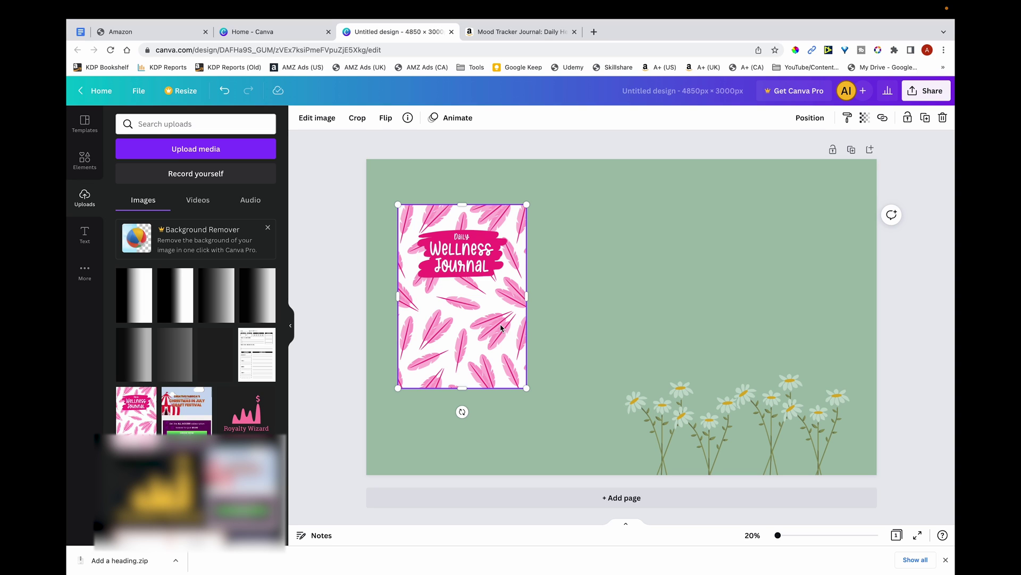
key(super+z)
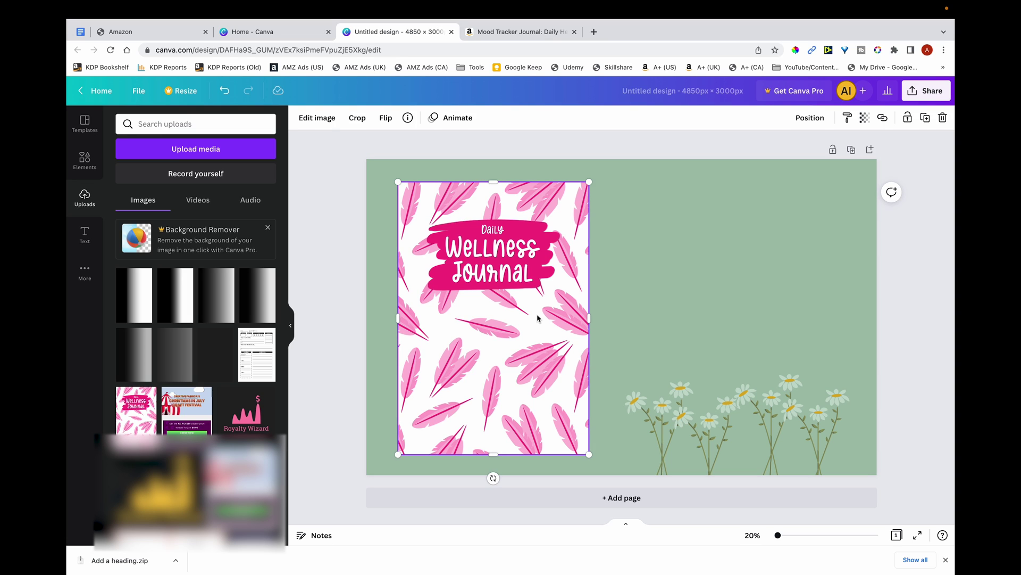
click(610, 341)
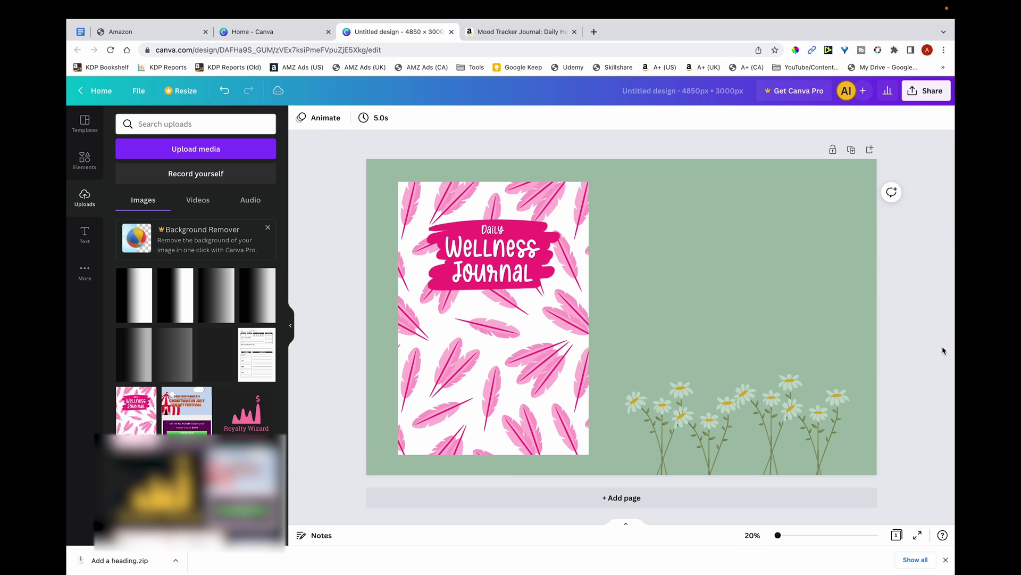
Search the image effects for shadows and add a Drop shadow to the journal cover
click(527, 326)
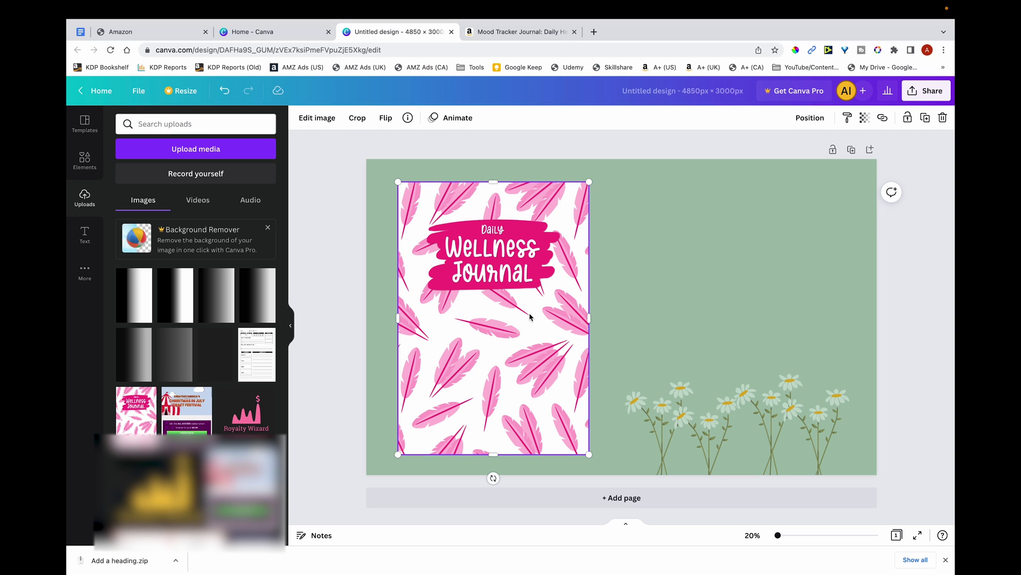
click(318, 122)
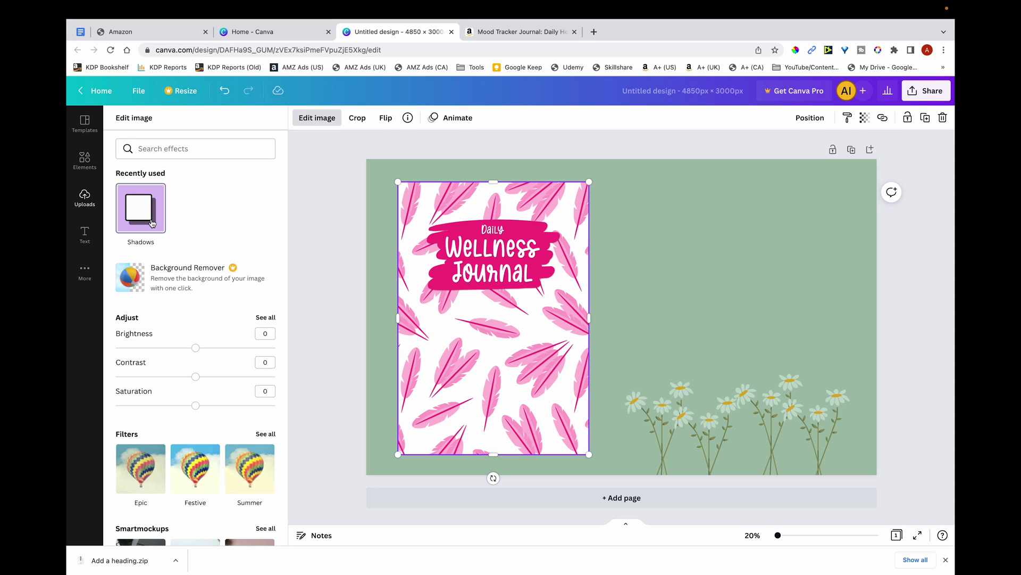
click(172, 150)
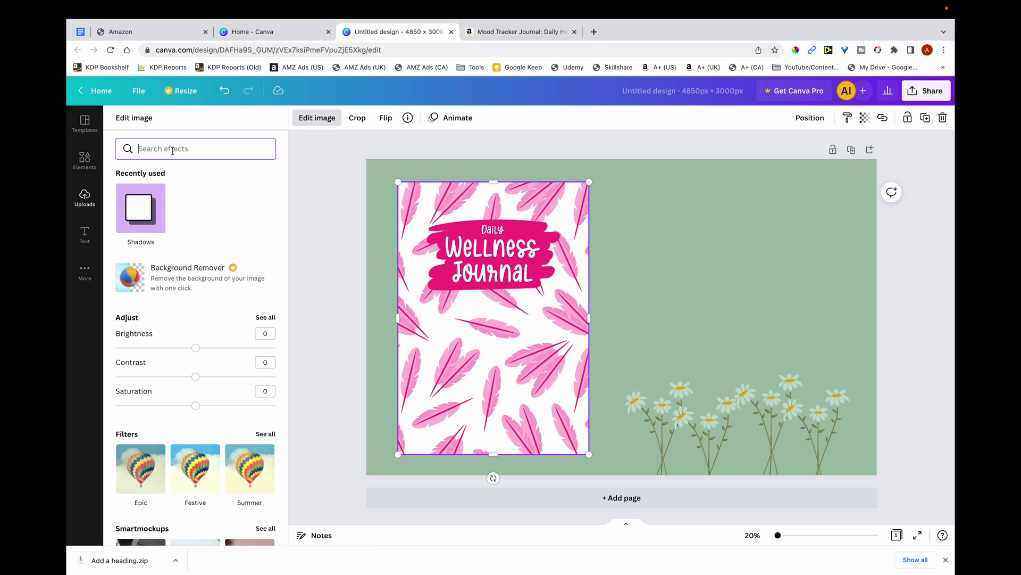
text(sha)
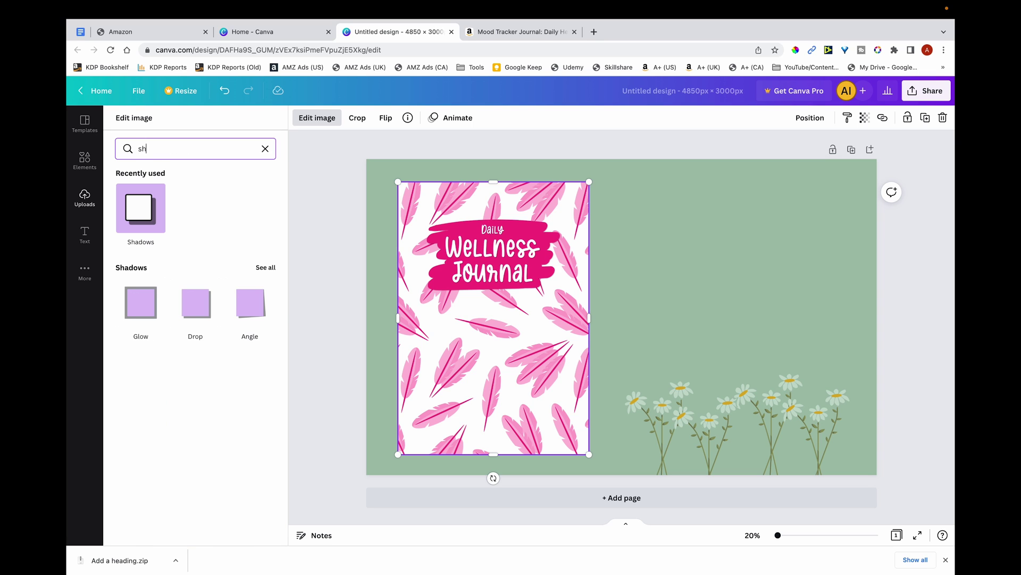
click(201, 311)
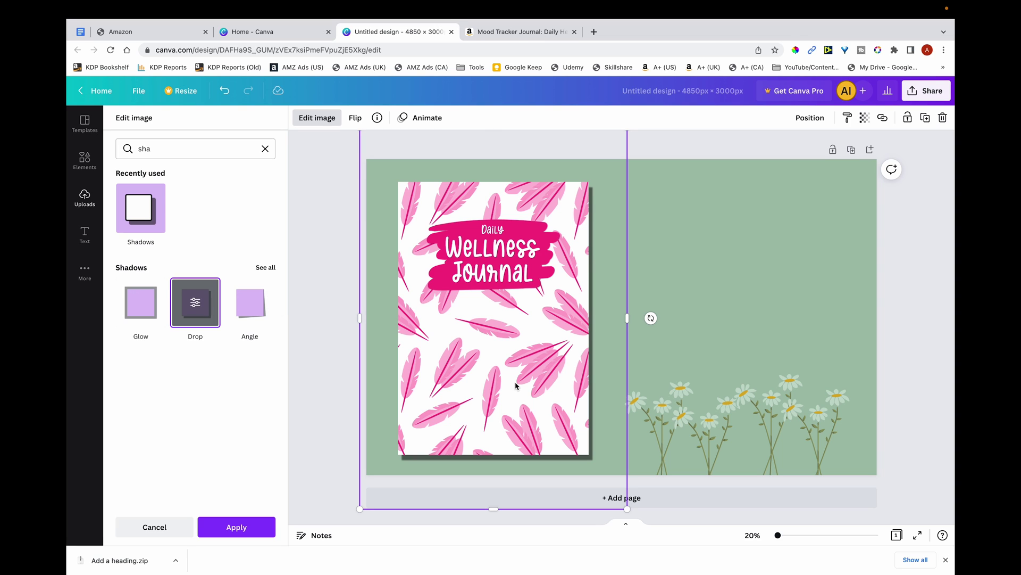
Set the cover's drop shadow blur to 12 and keep the effect
click(196, 303)
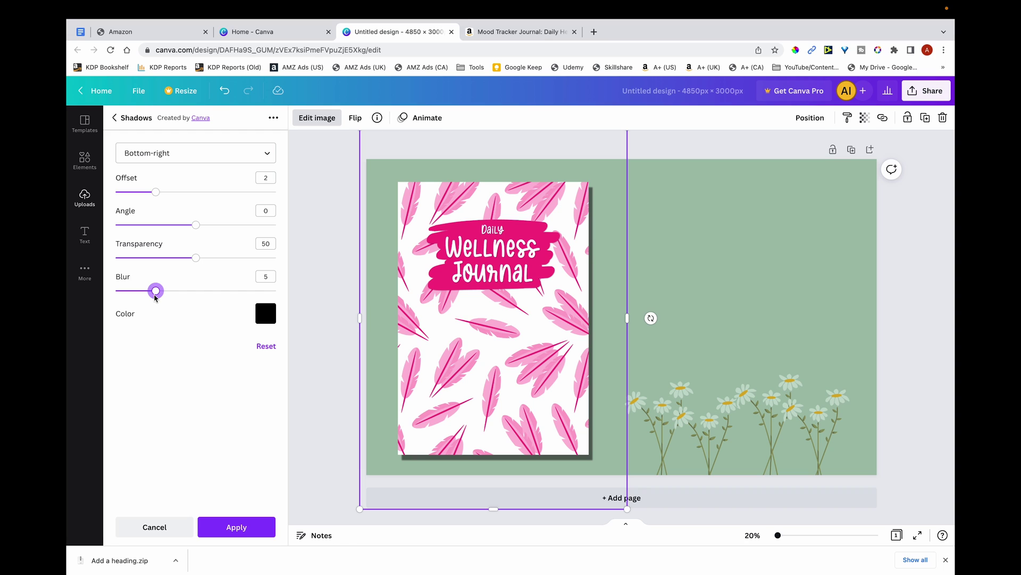
drag(155, 296, 213, 297)
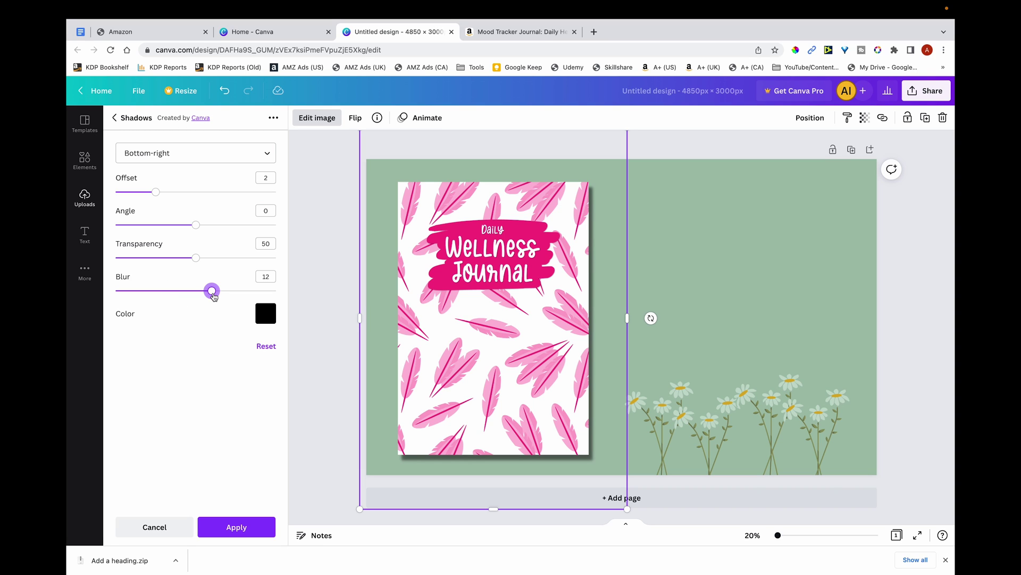
click(323, 272)
click(322, 273)
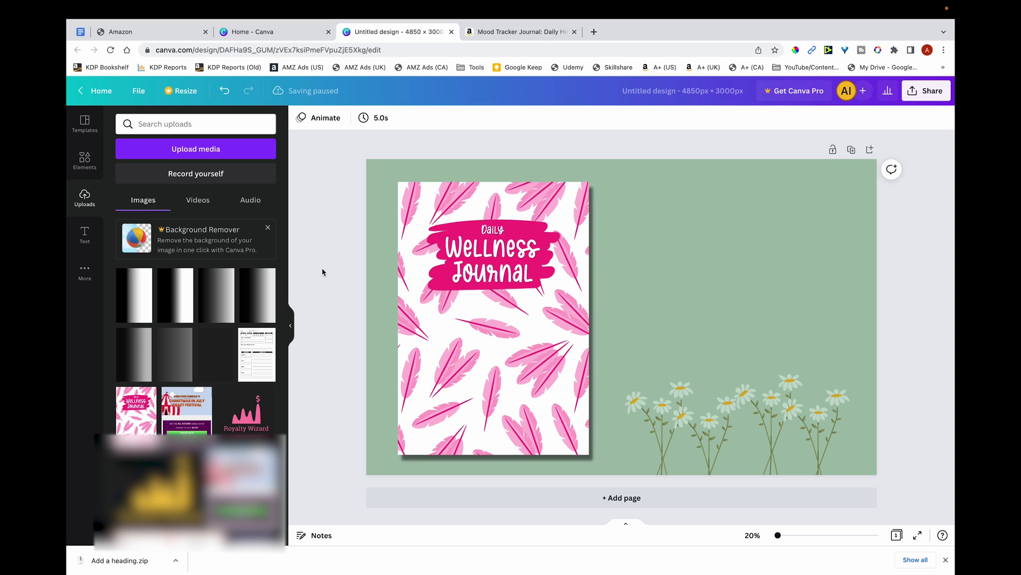
Insert the bordered square from Other Shapes above the daisies and widen it to about 1,999 × 1,530 px
click(85, 159)
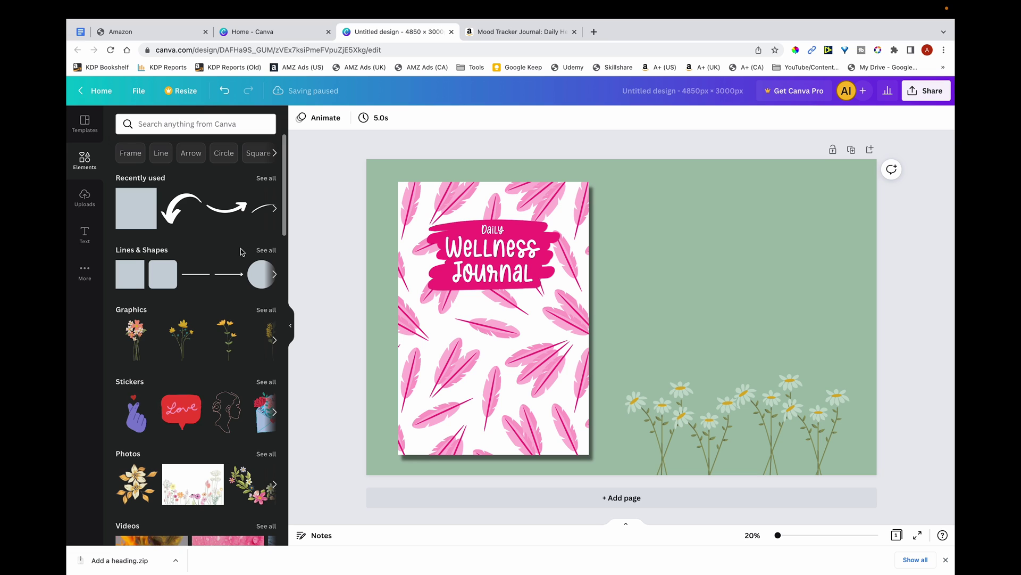
click(262, 250)
scroll(262, 255, down, 5)
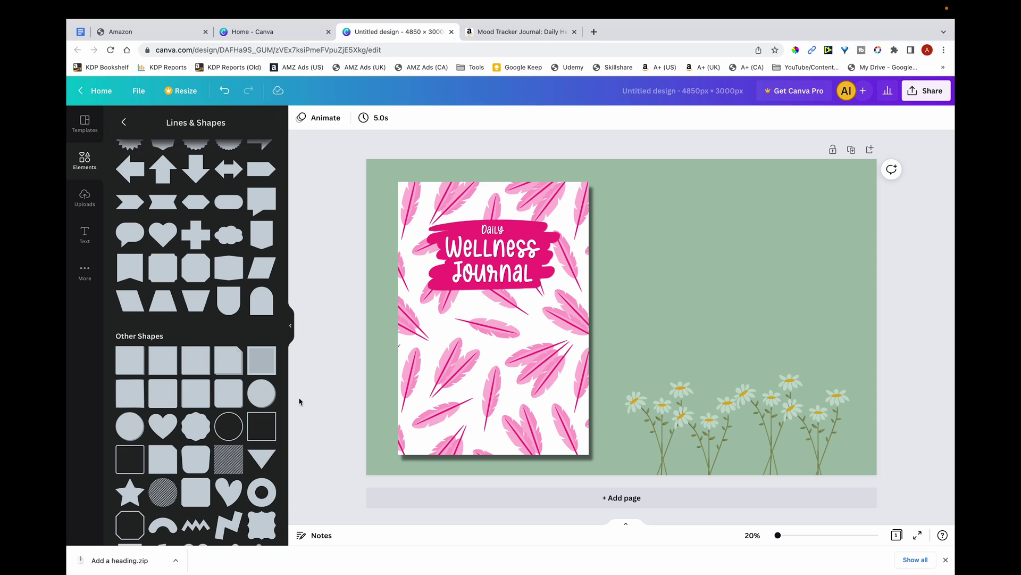
click(256, 370)
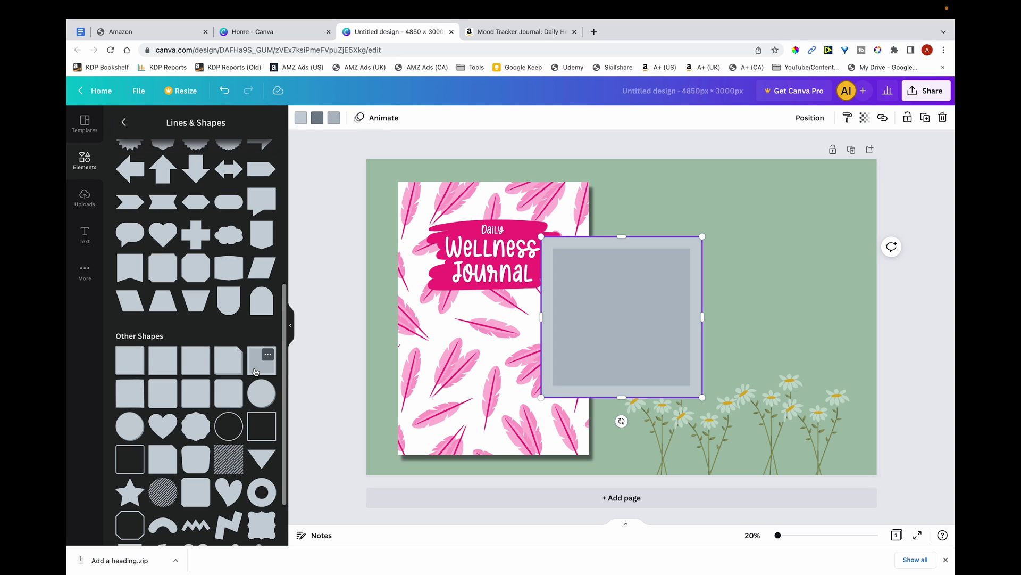
drag(639, 325, 728, 277)
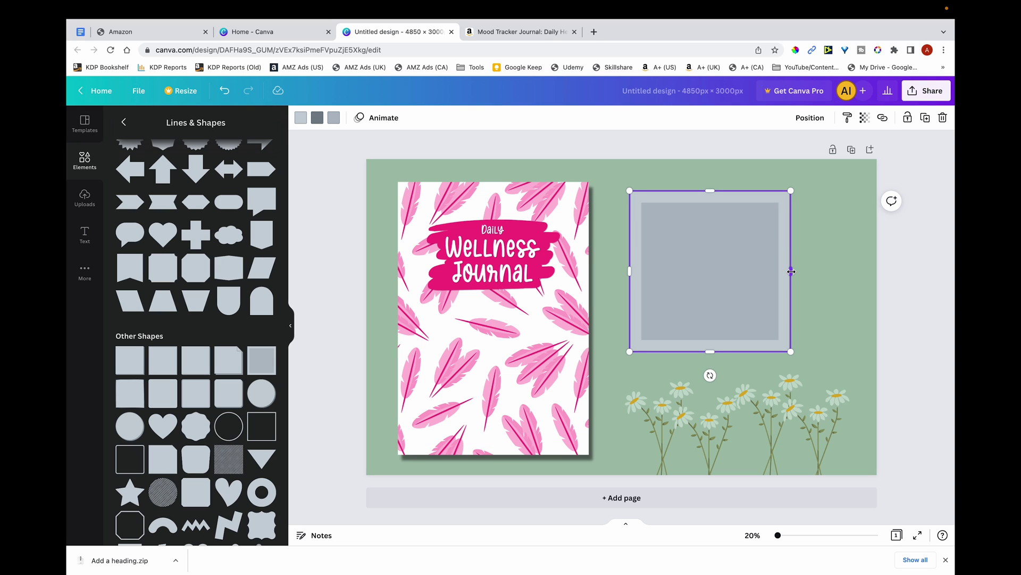
drag(791, 271, 840, 270)
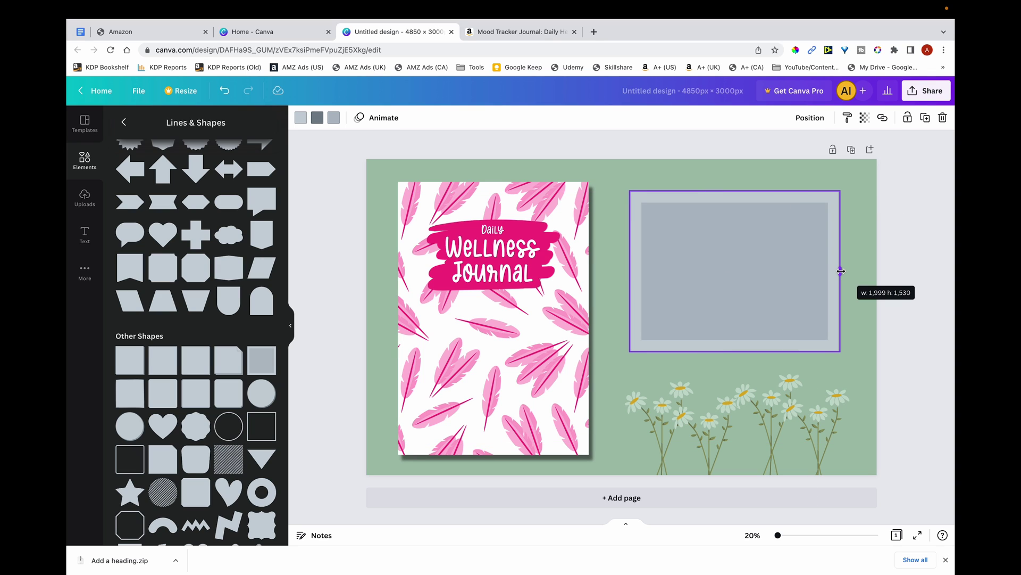
drag(840, 271, 841, 271)
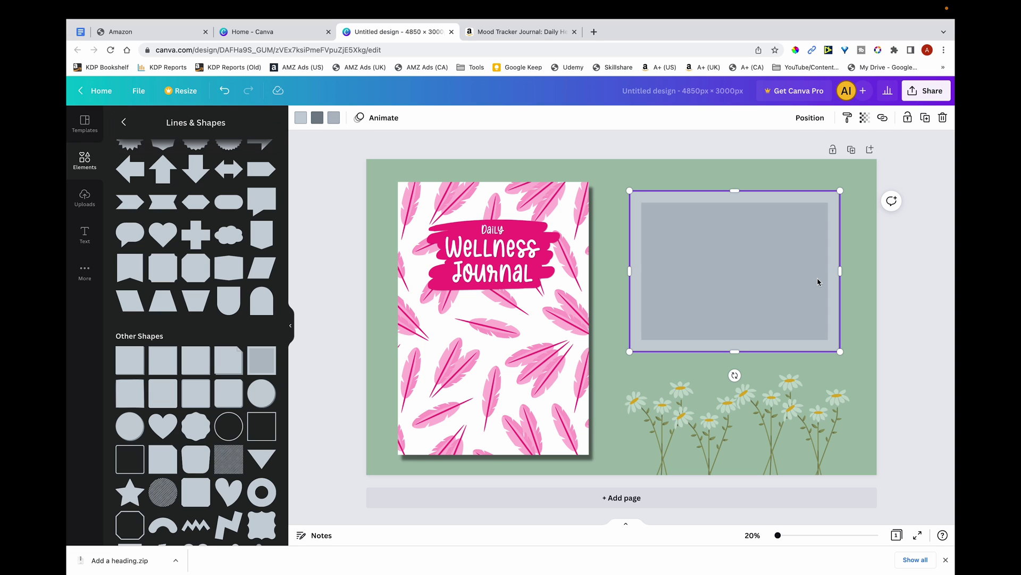
Recolour the bordered shape with a white centre, a dark pink outline and a pale pink #fcd6e7 border using the cover photo's colours
click(335, 123)
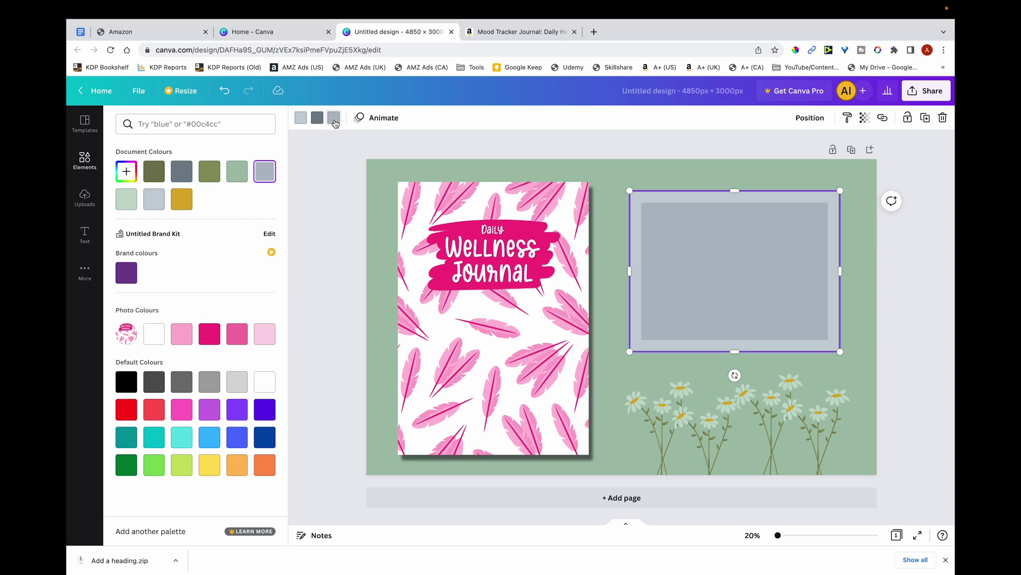
click(150, 341)
click(317, 117)
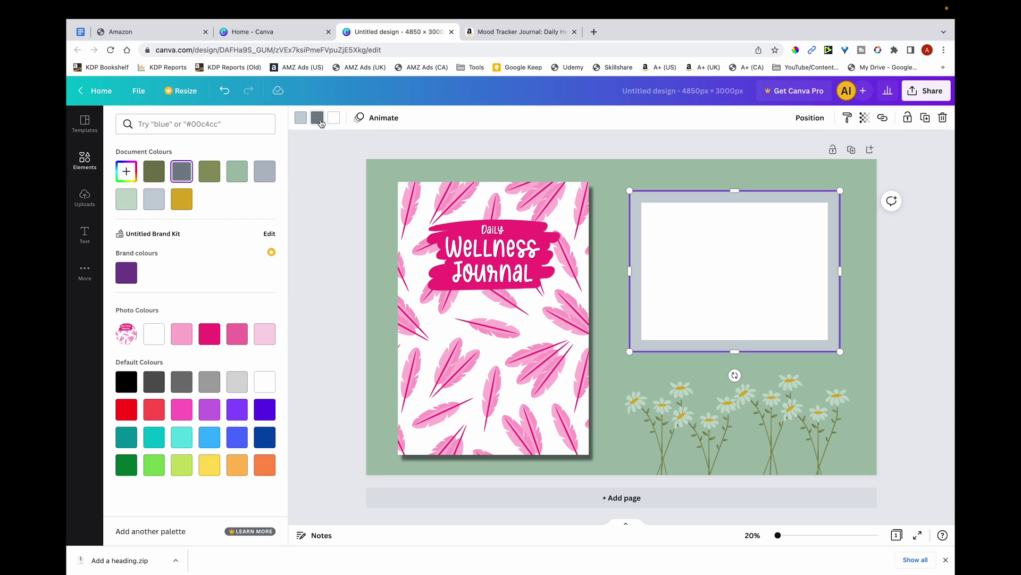
click(205, 341)
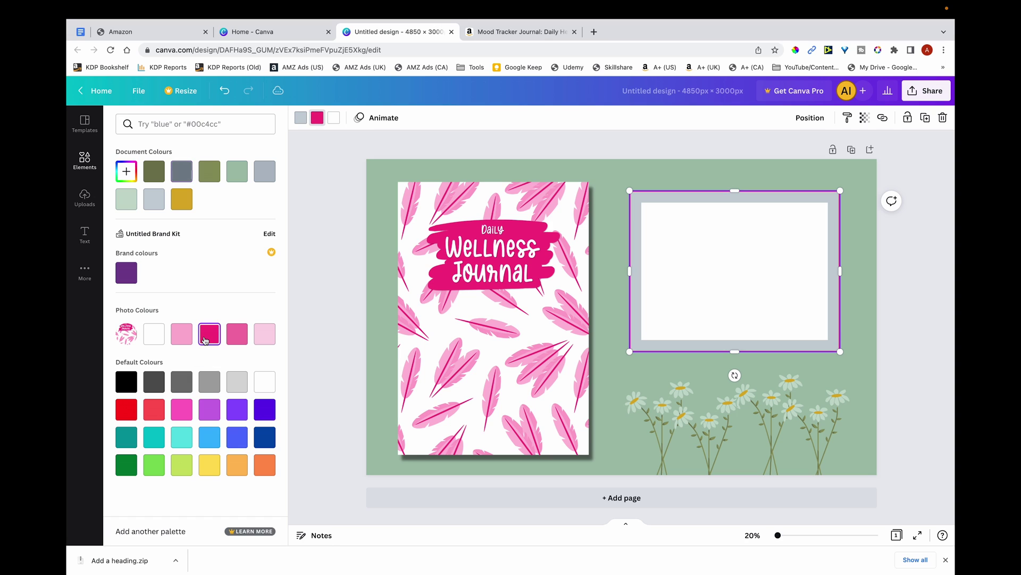
click(300, 117)
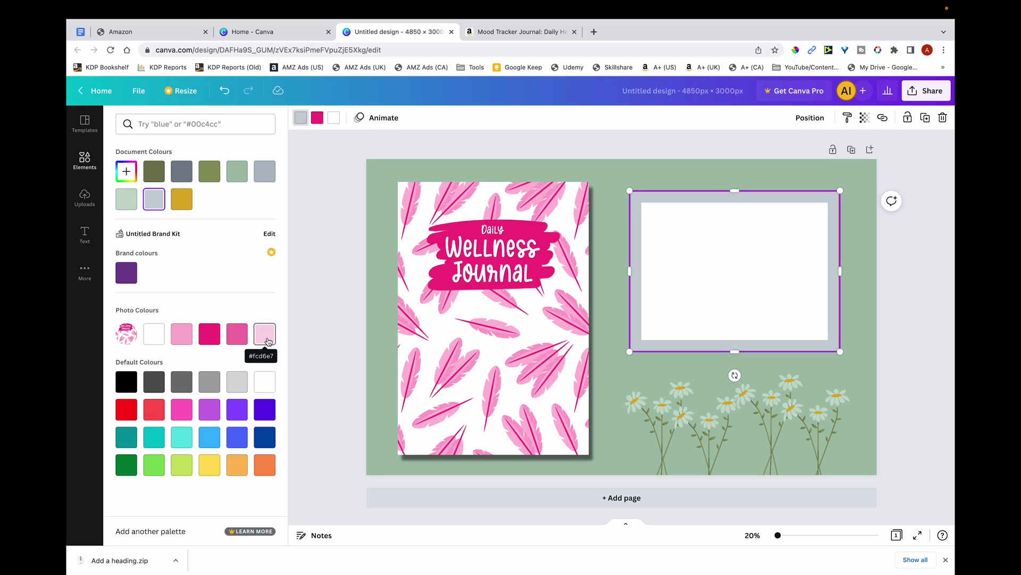
click(268, 341)
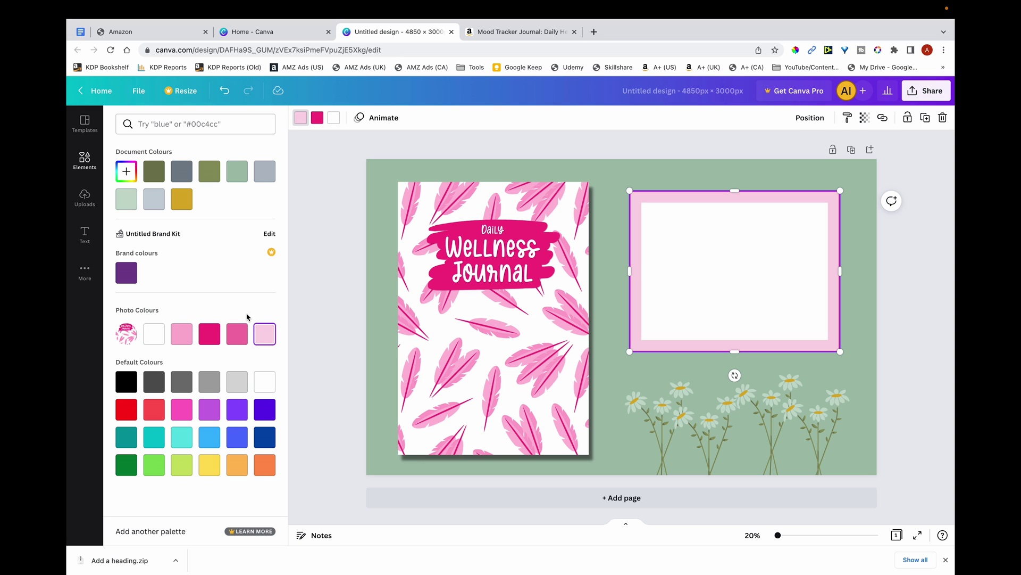
key(Escape)
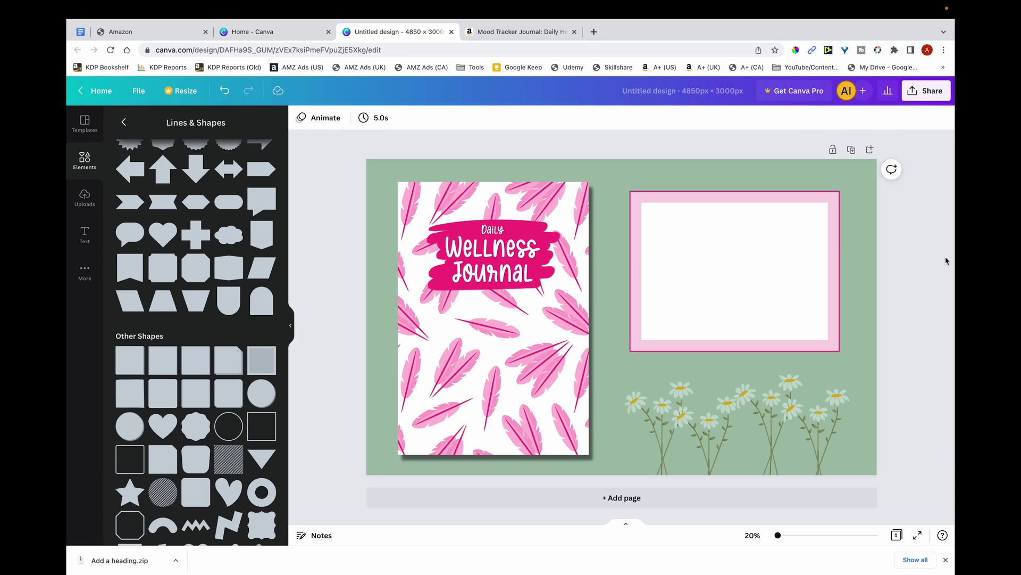
Add a heading text box, shrink it to font size 138 and place it at the top of the white area in the pink frame
click(84, 239)
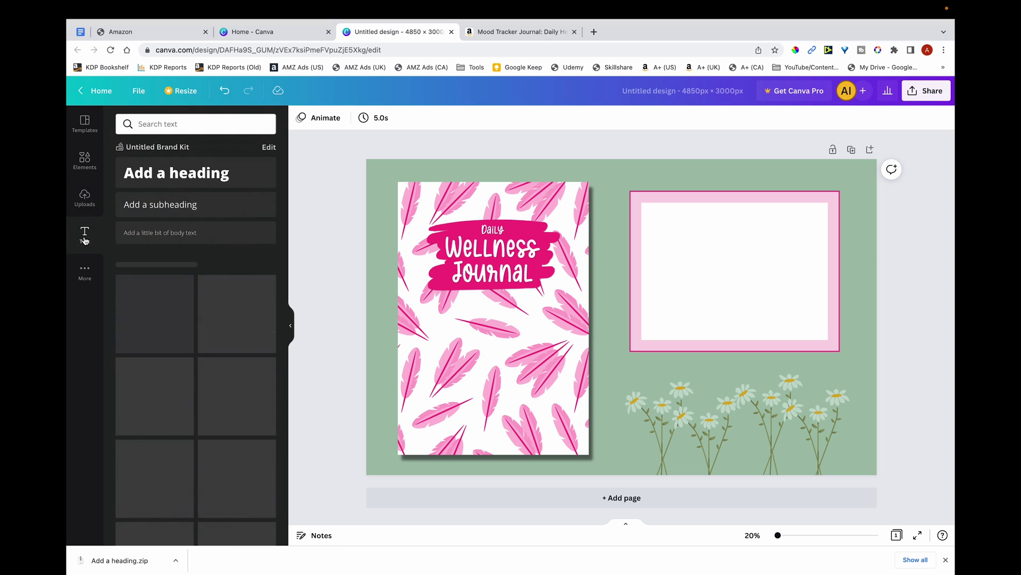
click(176, 181)
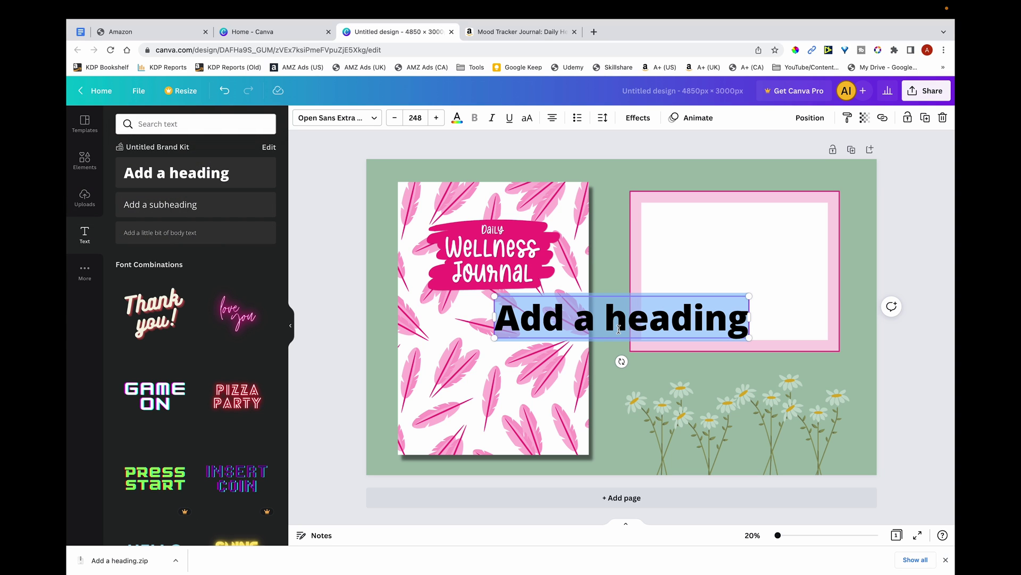
drag(749, 339, 636, 319)
drag(575, 343, 726, 256)
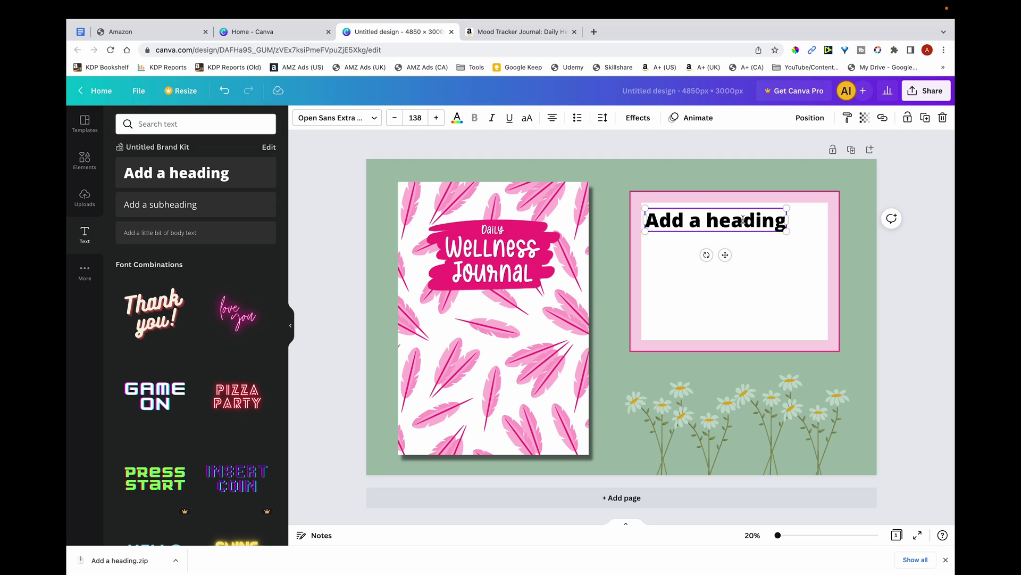
Replace the heading text with "Journaling is a great way for improving your physical and mental health"
triple_click(691, 222)
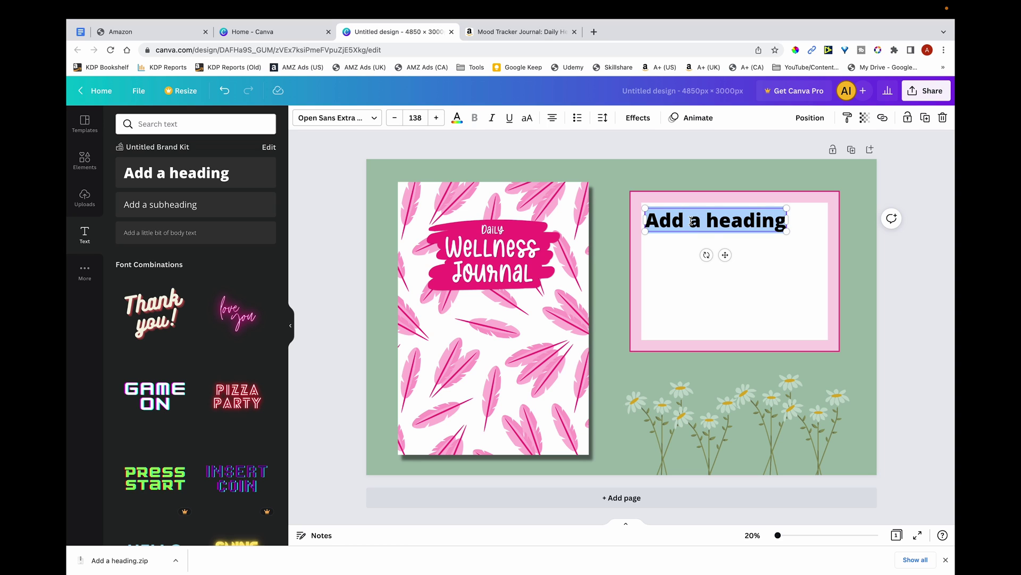
text(Jo)
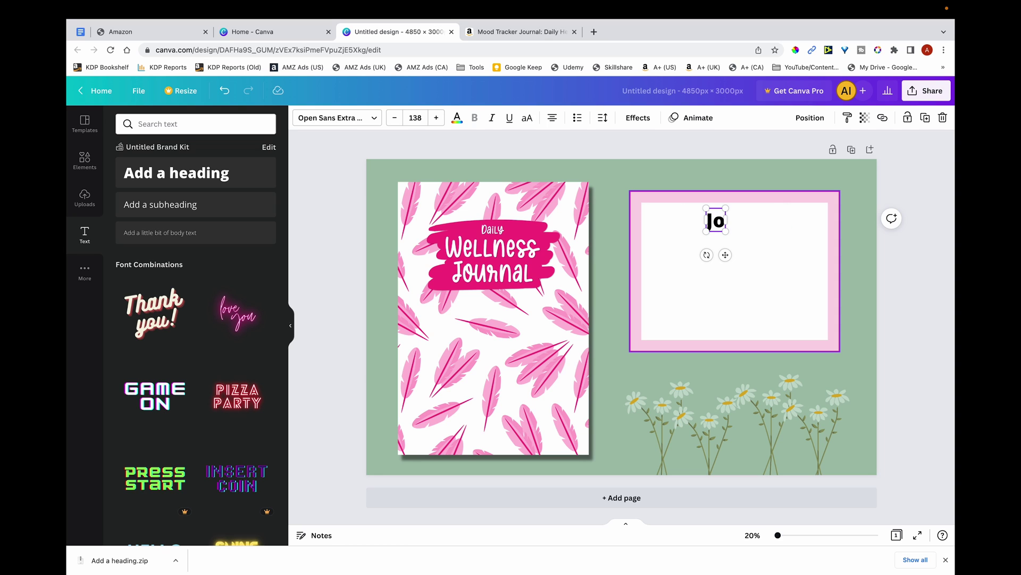
text(urnaling)
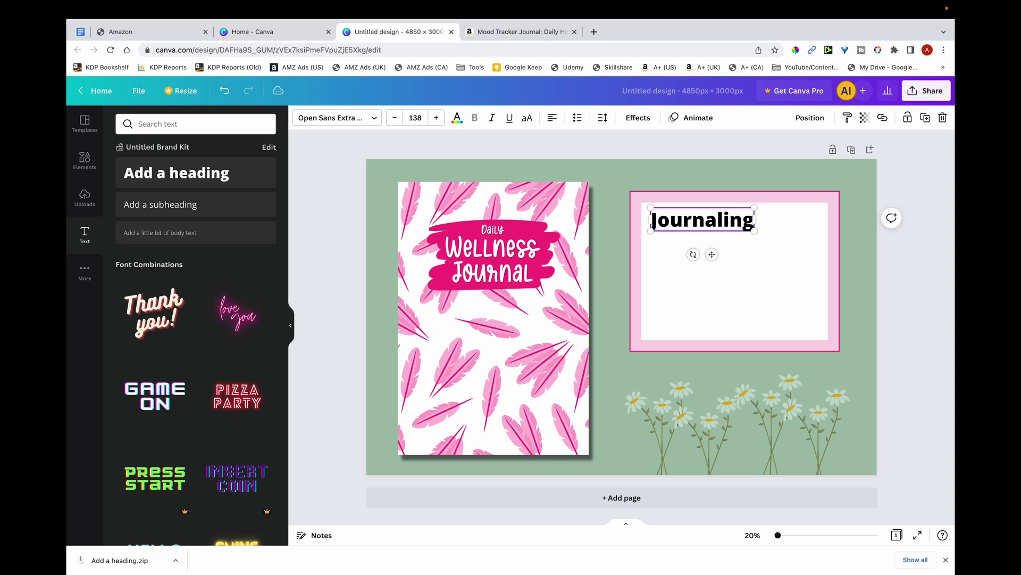
text( is a great way for improving your )
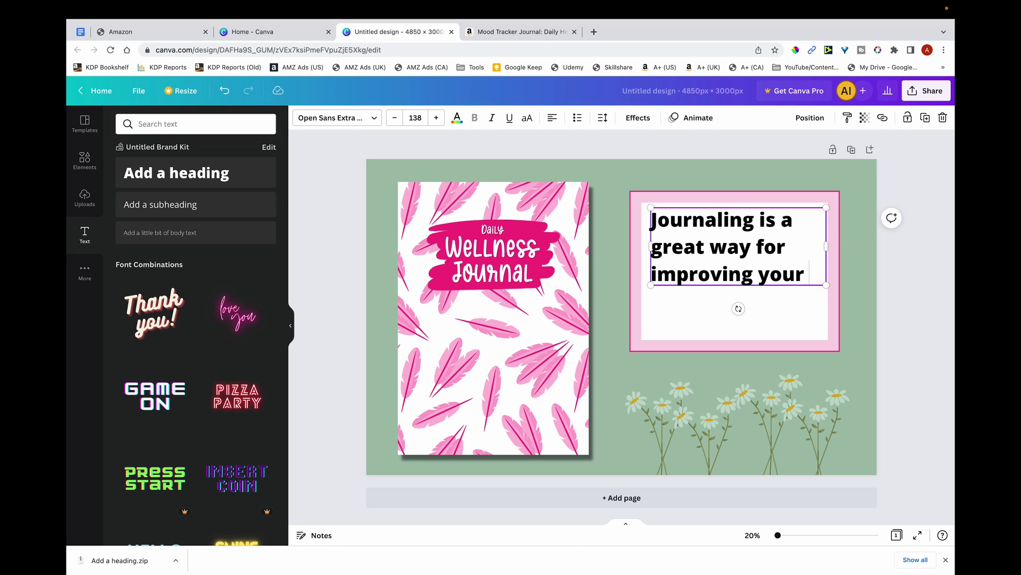
text(physical and mental health)
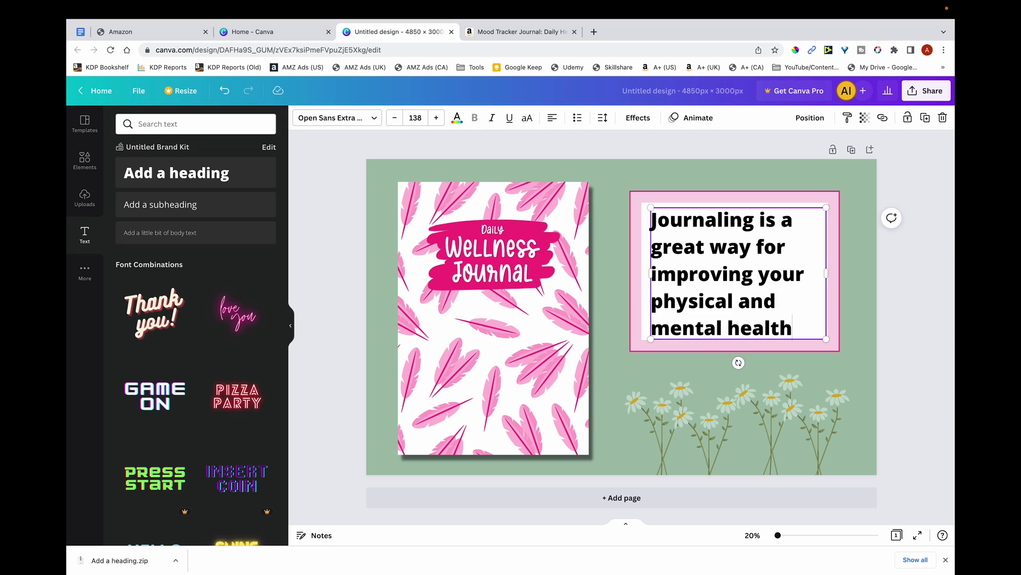
Select the whole journaling sentence and open its font choices
mouse_move(793, 328)
mouse_down()
mouse_move(710, 247)
mouse_move(665, 248)
mouse_move(650, 219)
mouse_move(375, 92)
mouse_up()
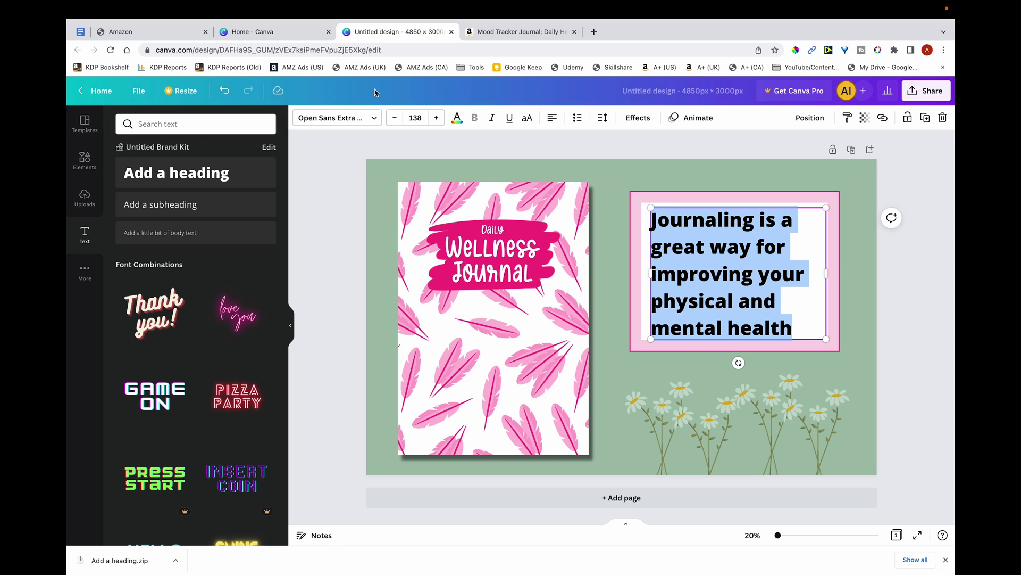
click(374, 118)
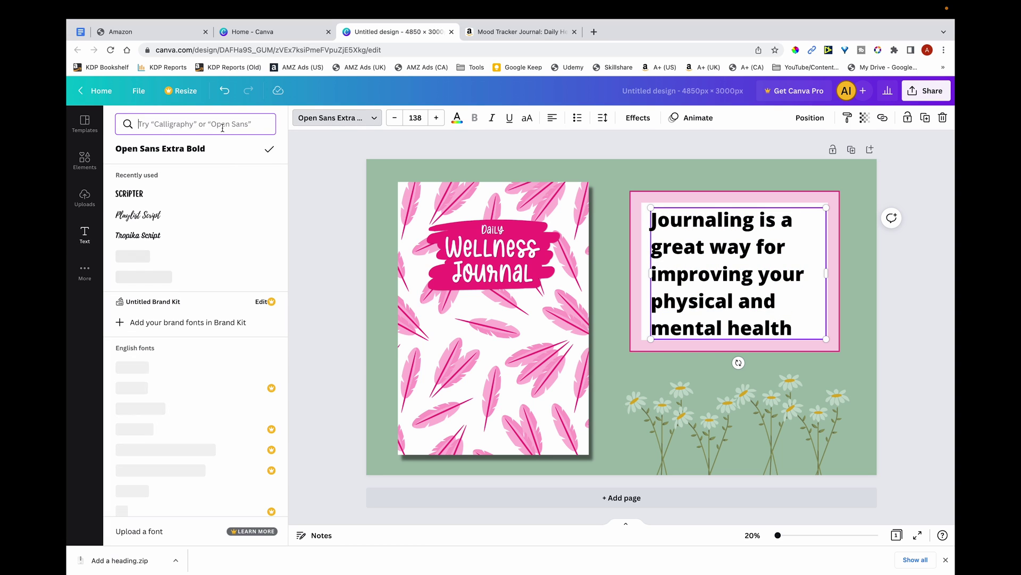
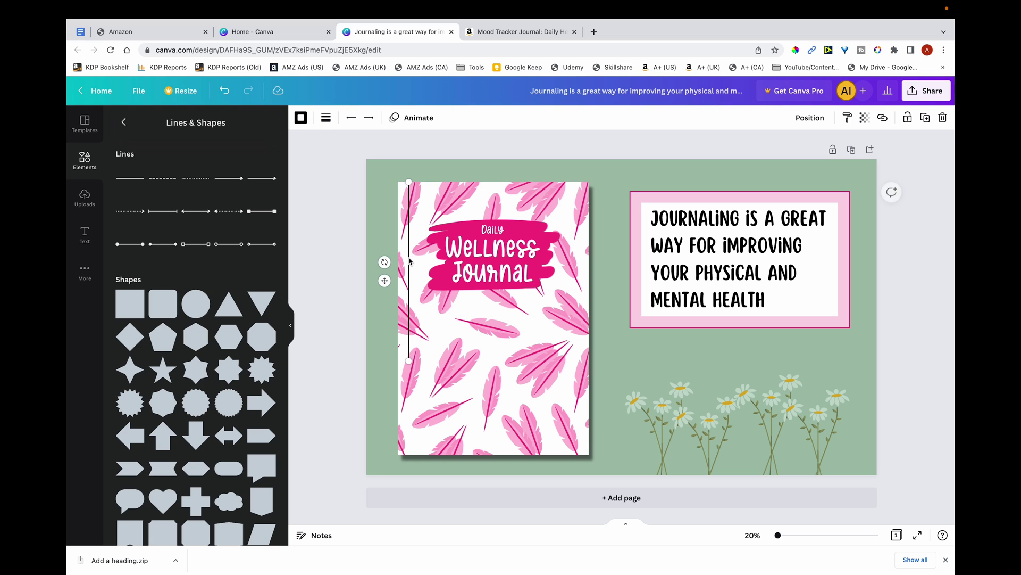
Extend the vertical line near the cover's left edge down to the cover's bottom edge, about 2,590 px long
drag(408, 360, 409, 449)
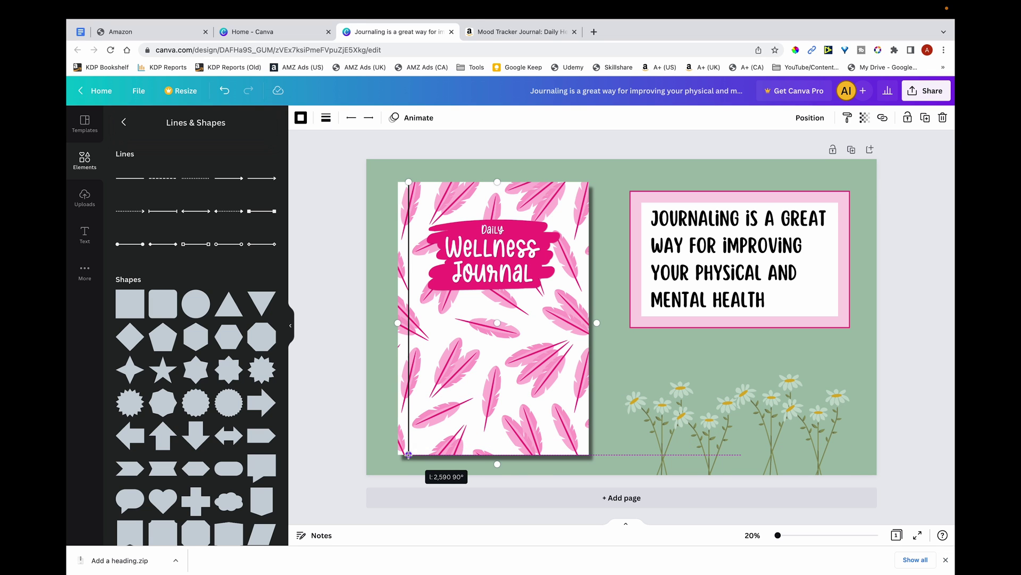
Duplicate the black vertical line on the cover just to its right and colour the copy white
scroll(380, 203, up, 2)
click(380, 204)
scroll(380, 204, up, 3)
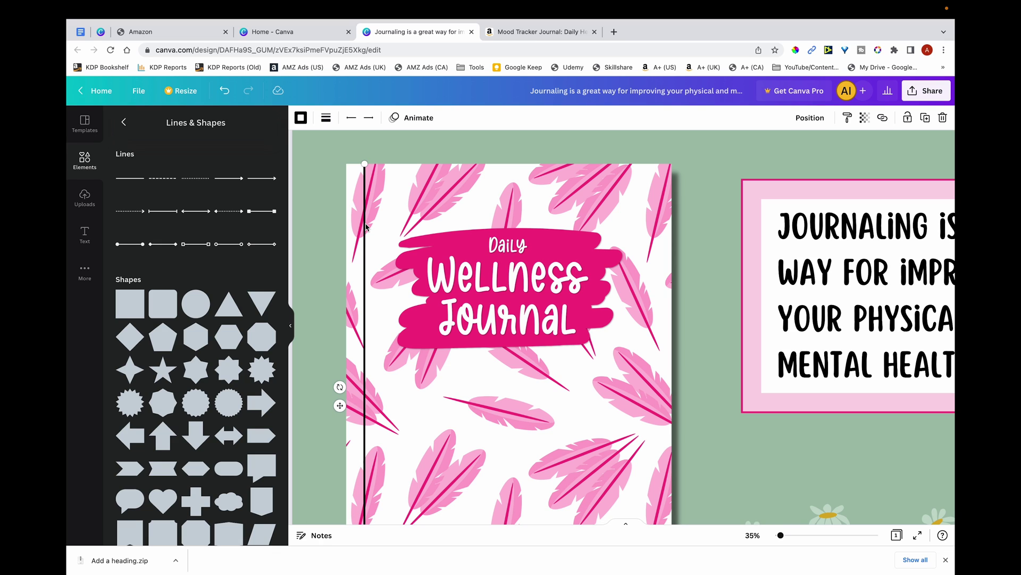
drag(366, 226, 377, 224)
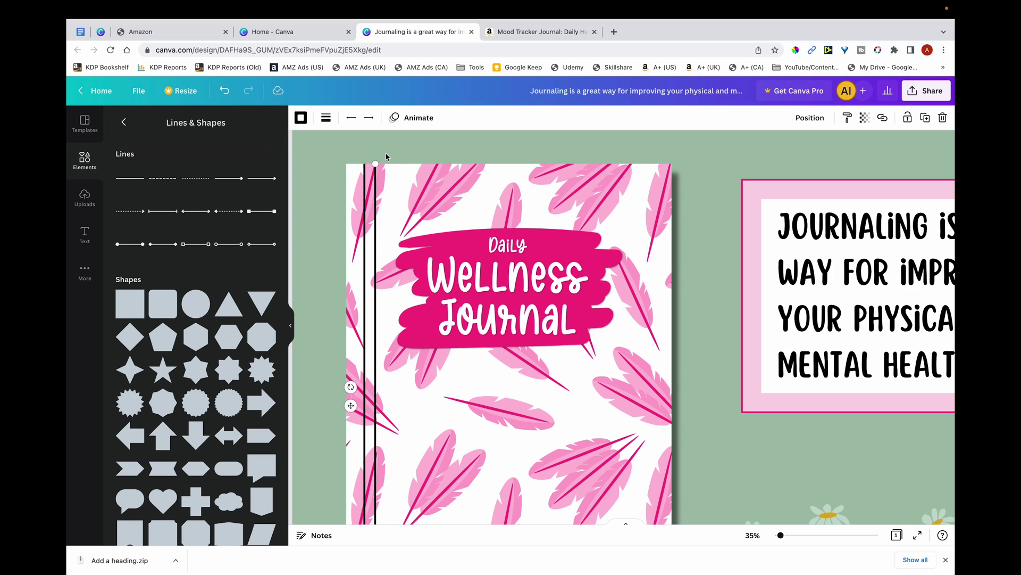
click(300, 117)
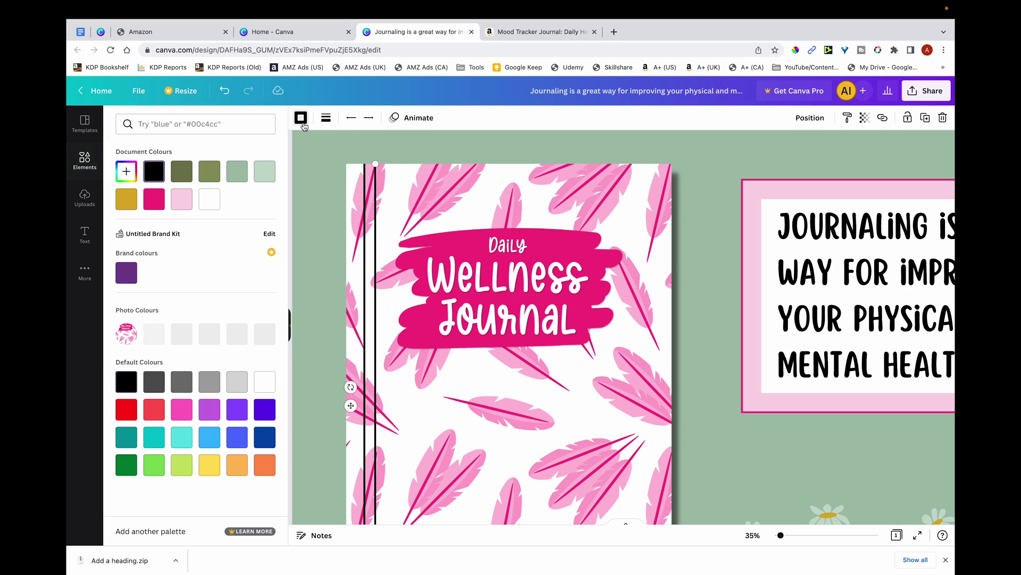
click(218, 197)
Select the black and white vertical lines together and set their transparency to 10
shift+click(366, 182)
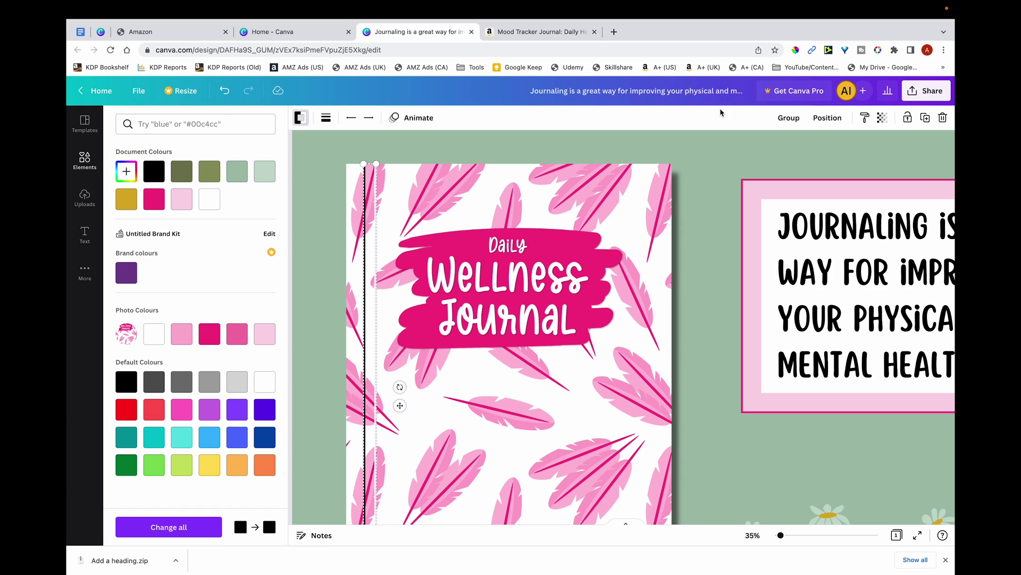
click(882, 118)
click(869, 145)
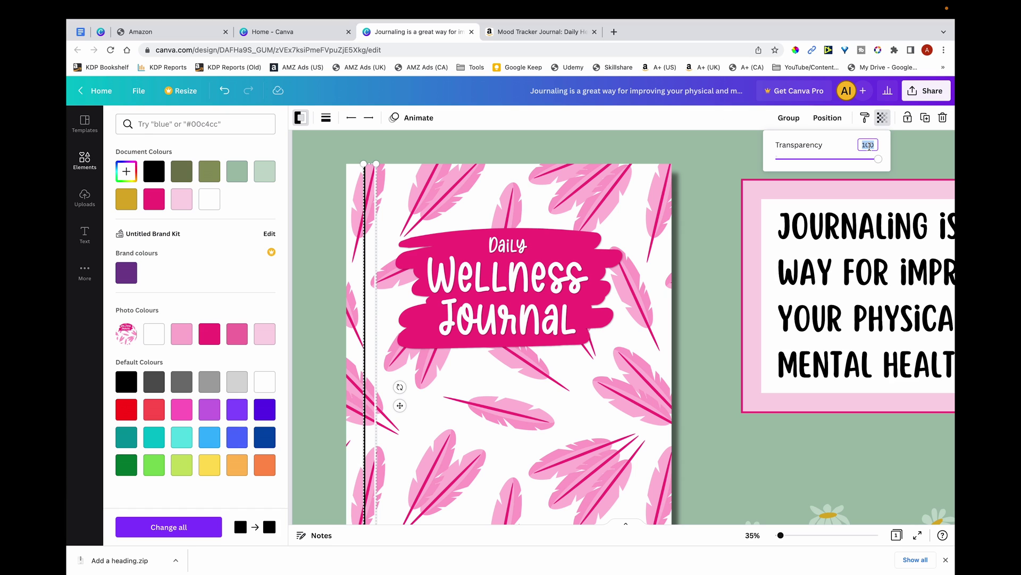
text(1)
Select both vertical lines on the cover and set their transparency to 25
click(364, 224)
scroll(364, 223, up, 2)
click(364, 224)
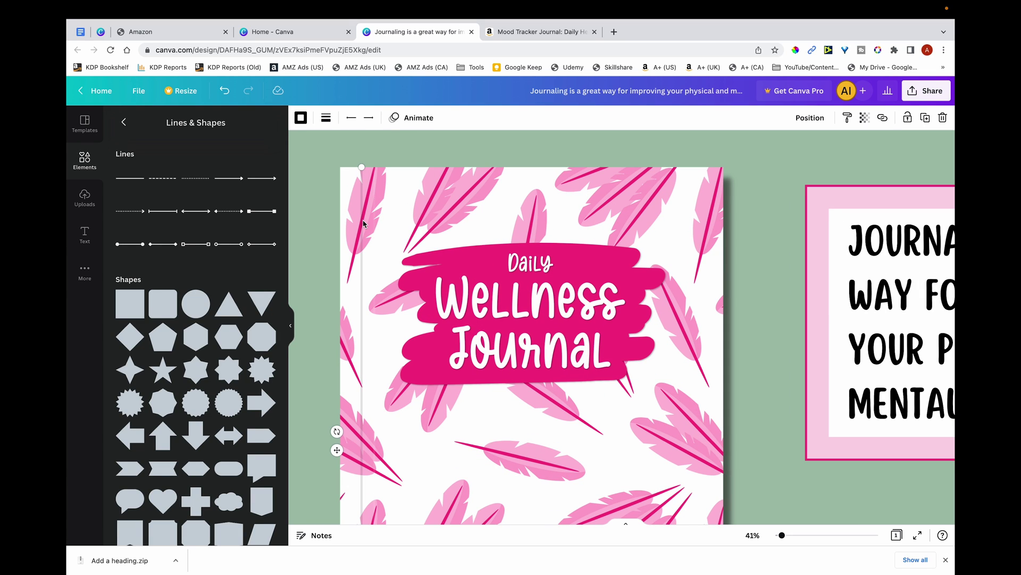
drag(364, 223, 375, 224)
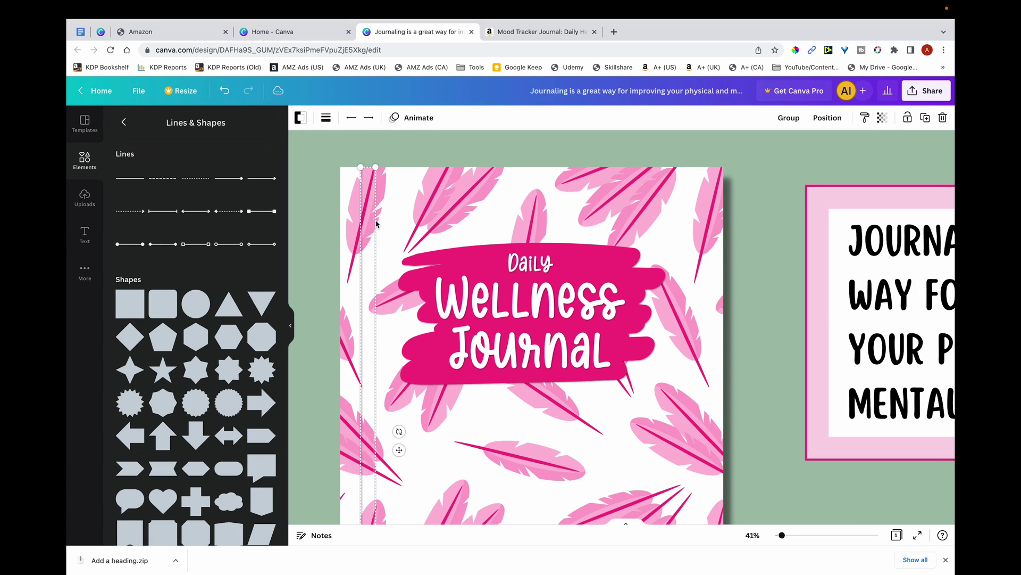
click(883, 118)
click(867, 144)
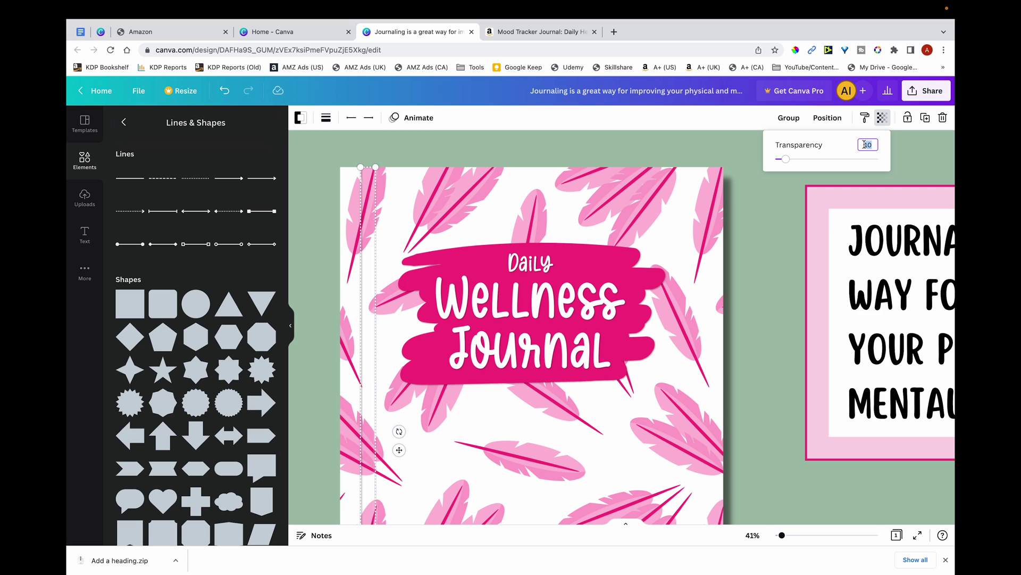
text(25)
click(402, 154)
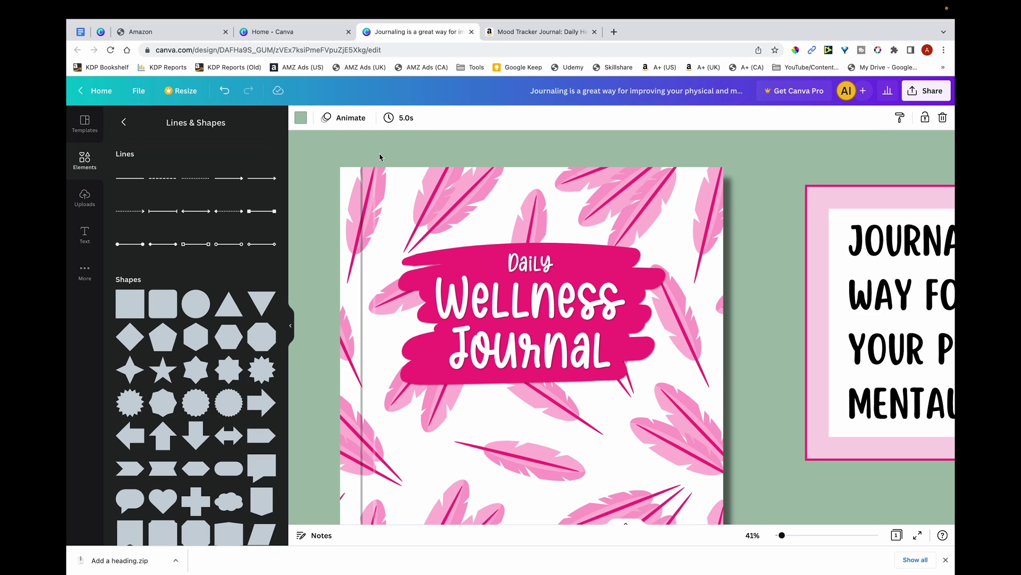
Move the white line flush against the right side of the dark line to form the cover's spine crease
scroll(380, 157, up, 5)
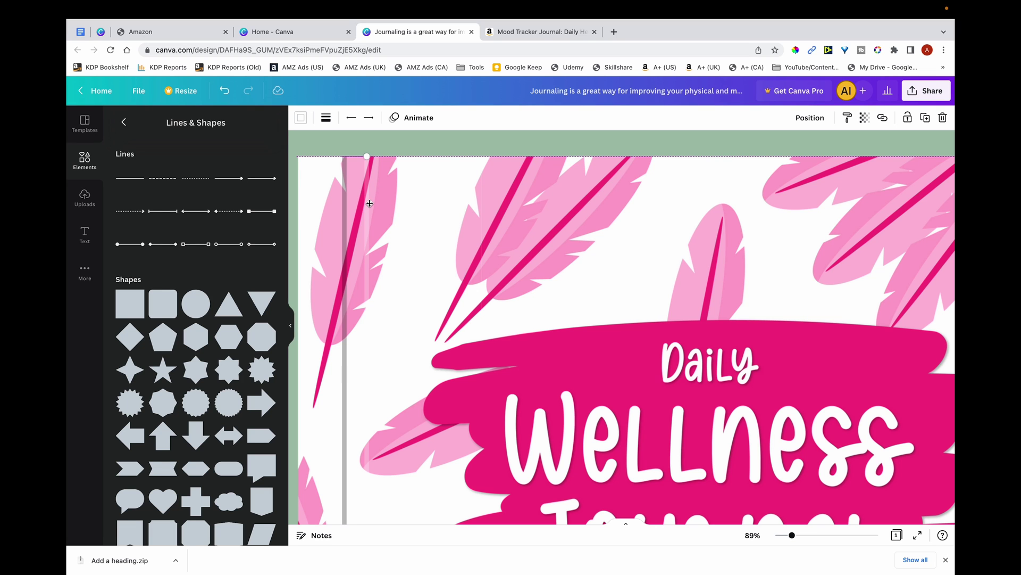
click(356, 204)
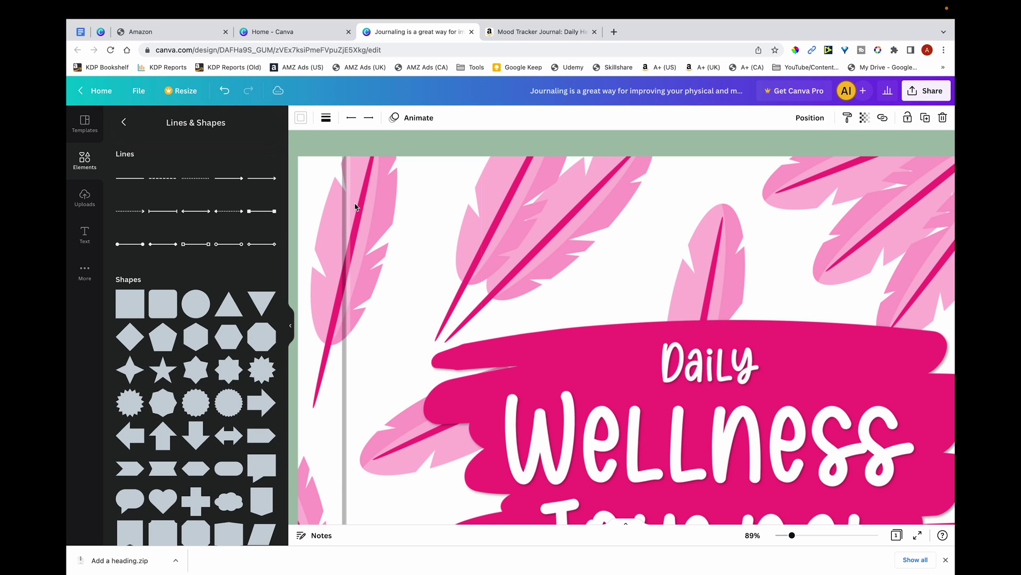
scroll(356, 188, up, 10)
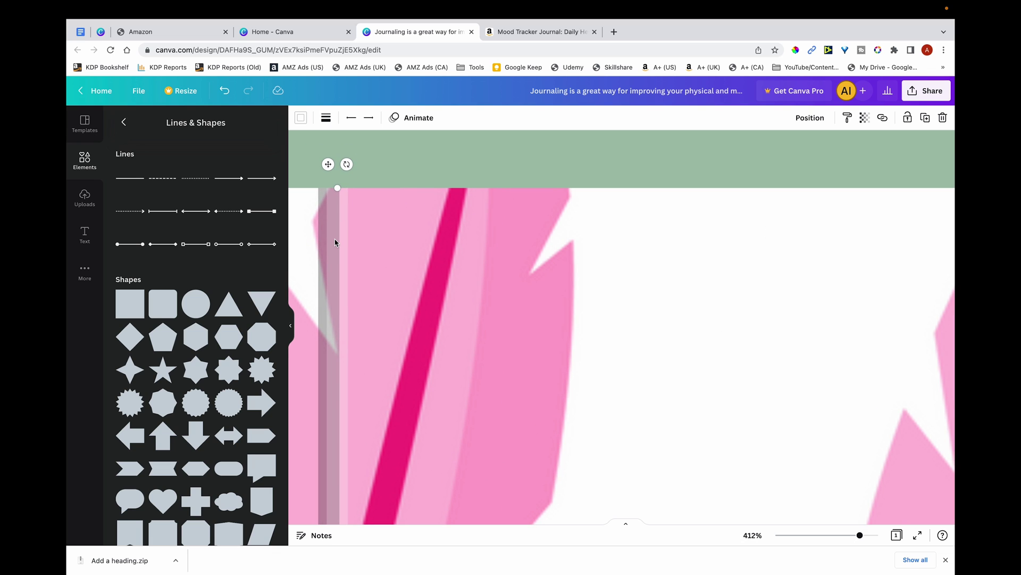
scroll(351, 231, down, 12)
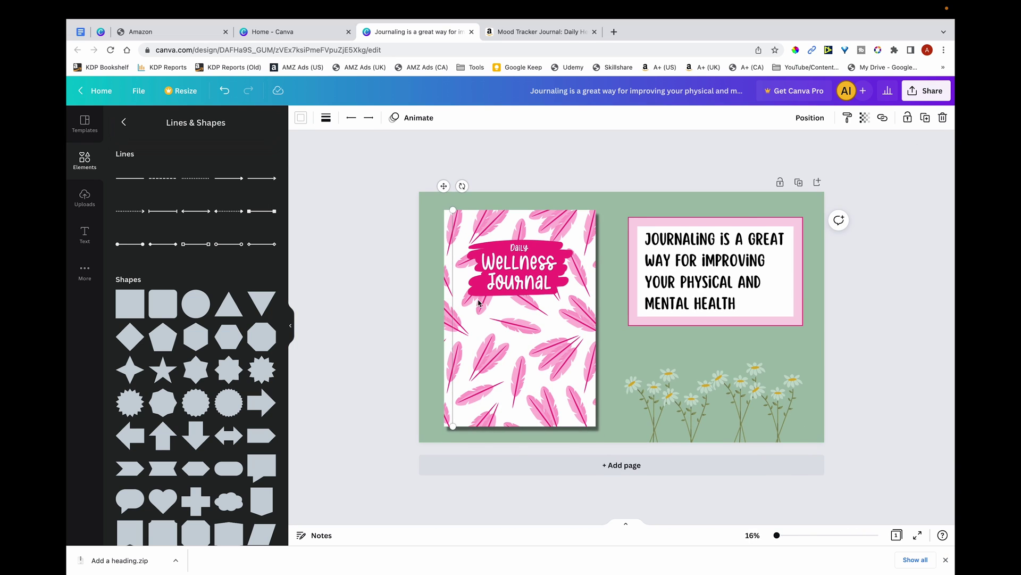
scroll(479, 302, up, 2)
click(376, 250)
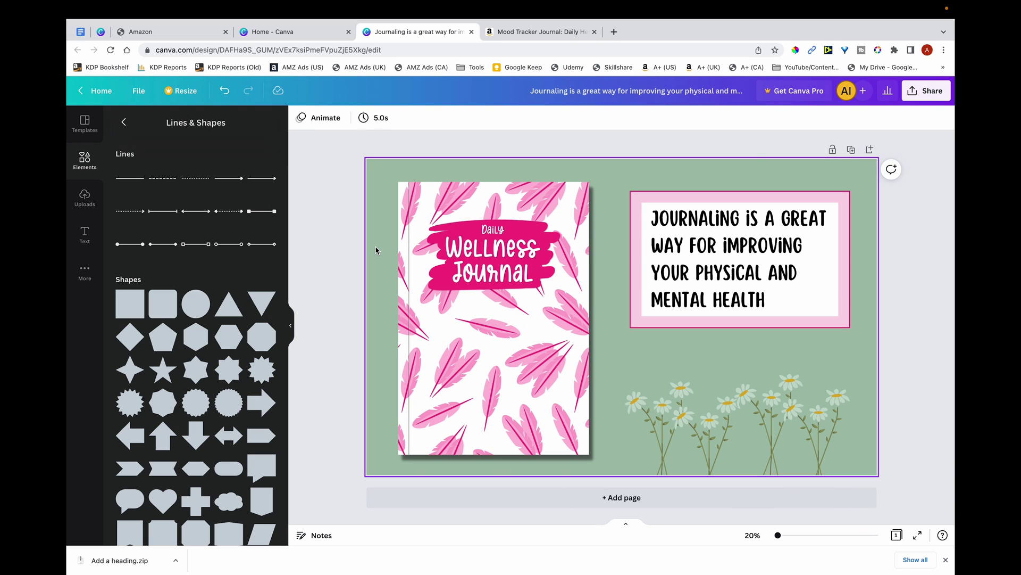
Set the transparency of the black crease line alone to 10 and fit the page in view
scroll(376, 250, up, 6)
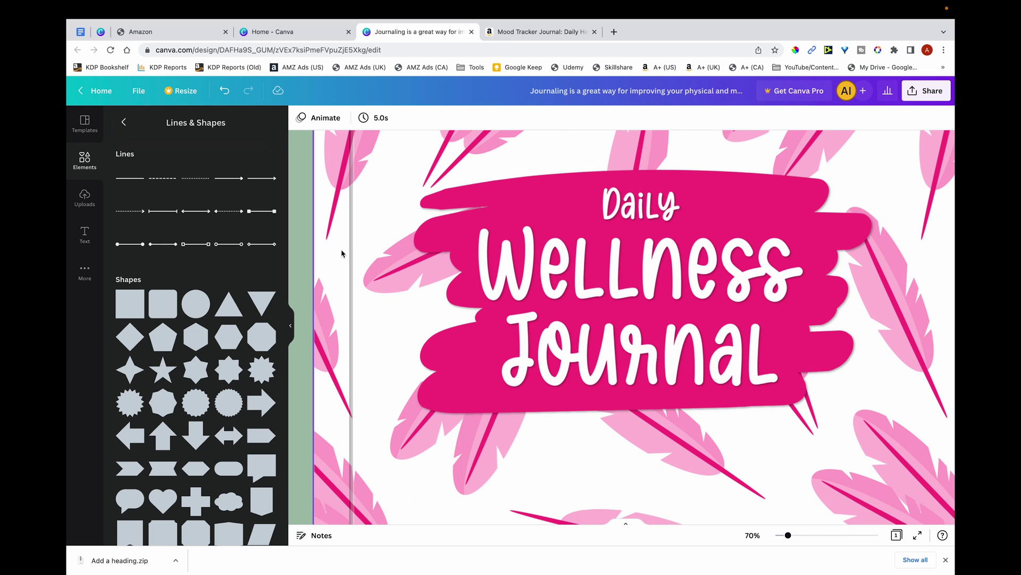
click(346, 253)
click(865, 118)
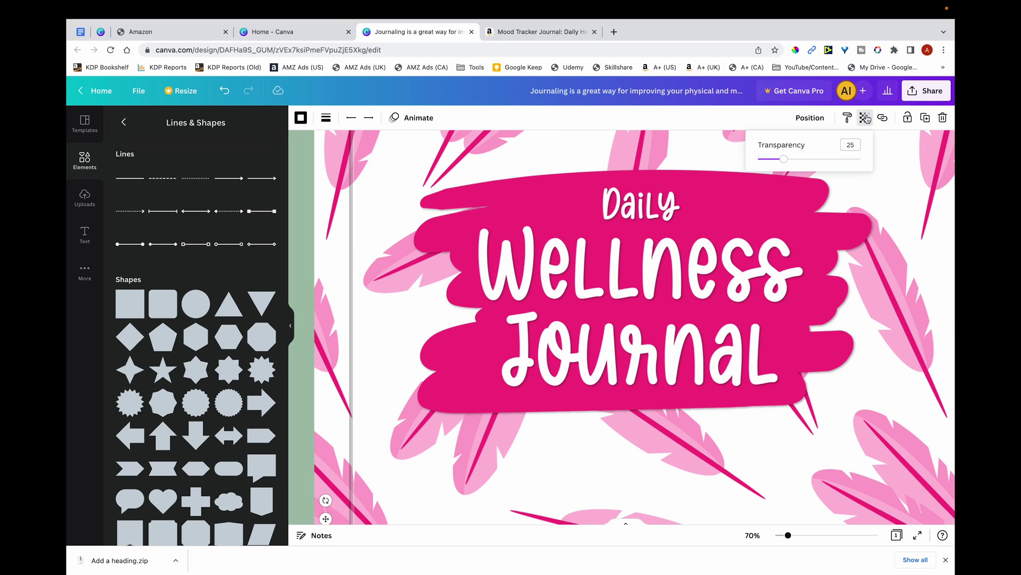
click(848, 144)
text(10)
key(ctrl+alt+0)
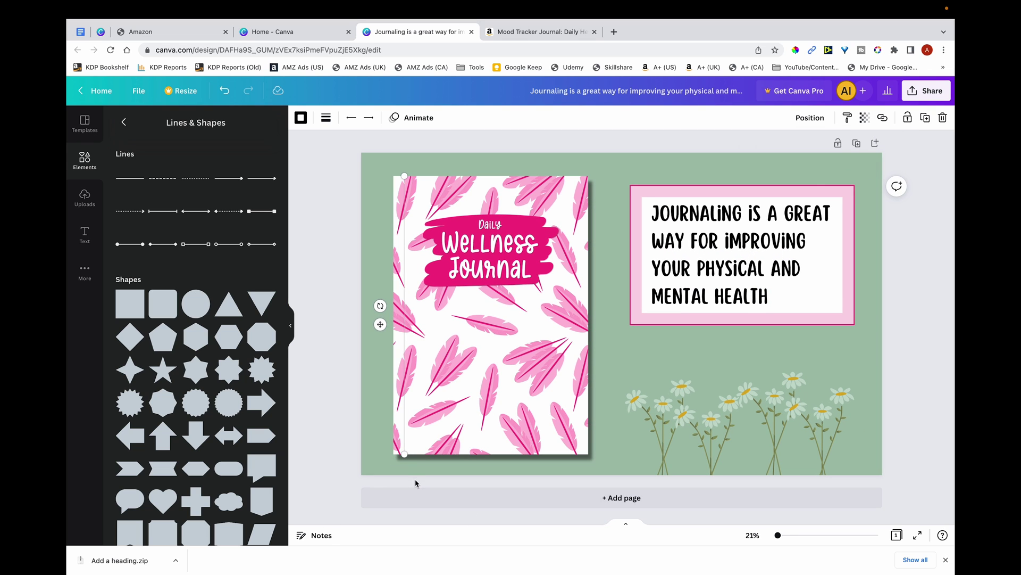
click(432, 109)
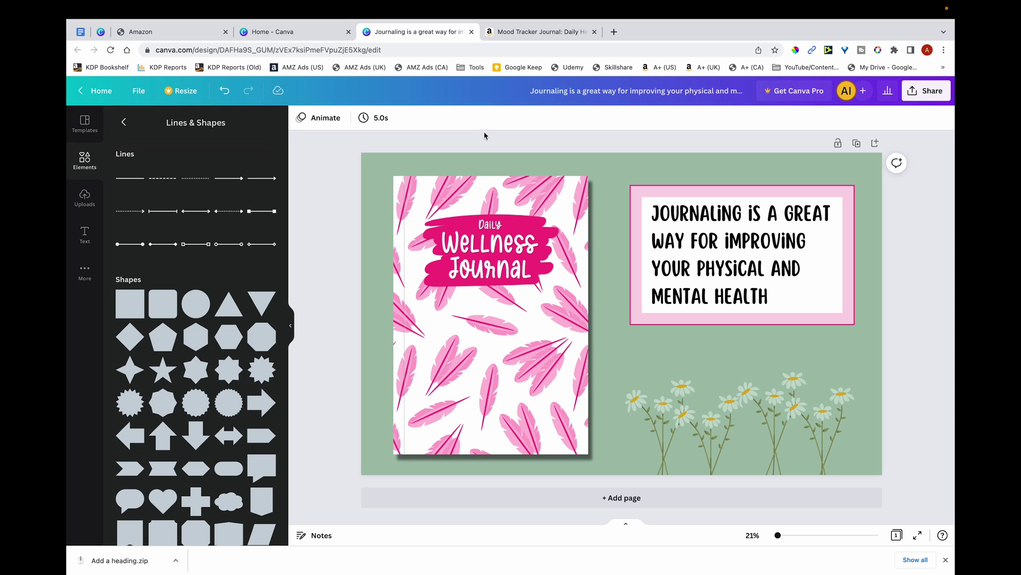
Add a second page and insert the uploaded journal interior page image on it
click(615, 499)
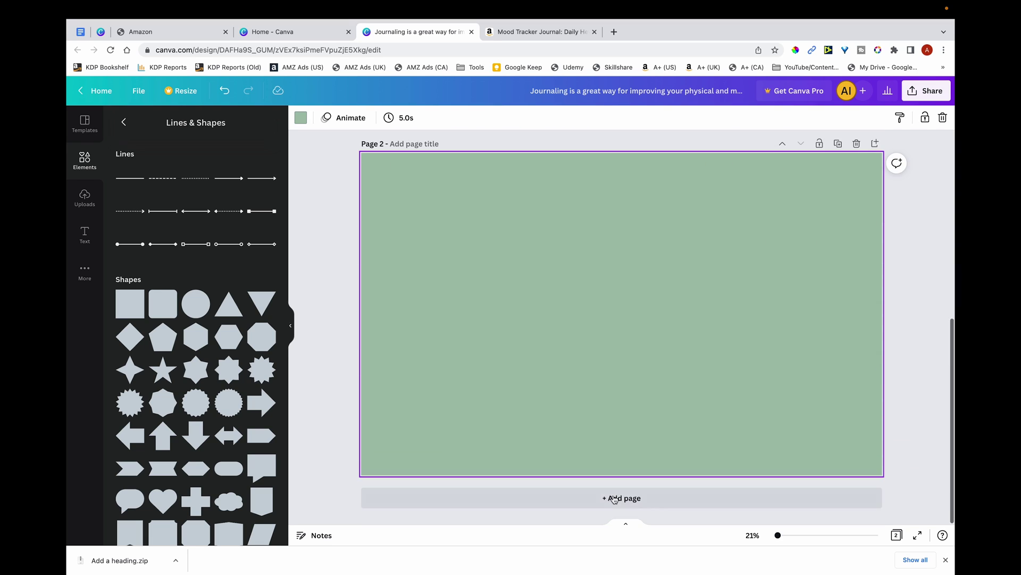
click(320, 266)
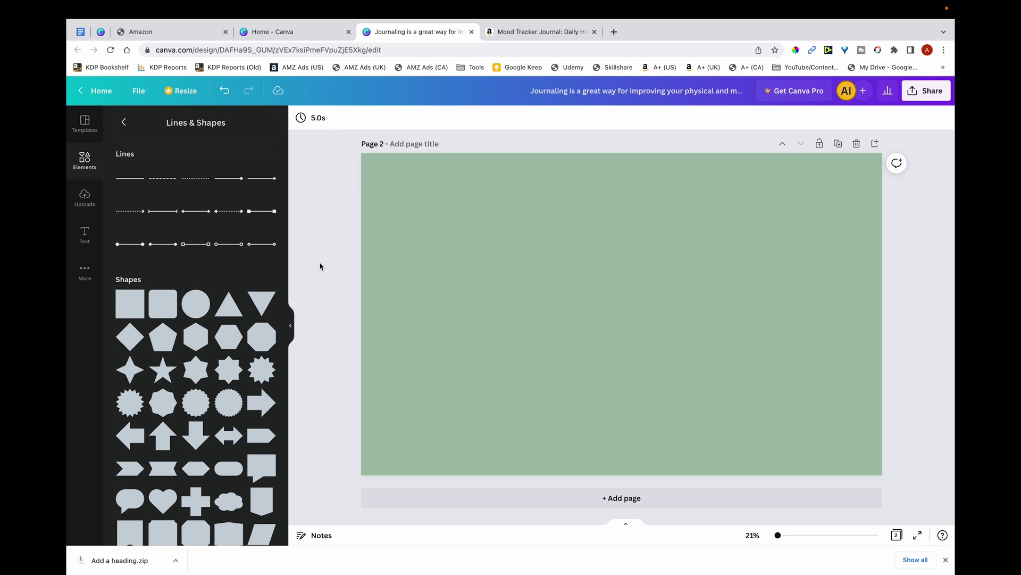
click(90, 210)
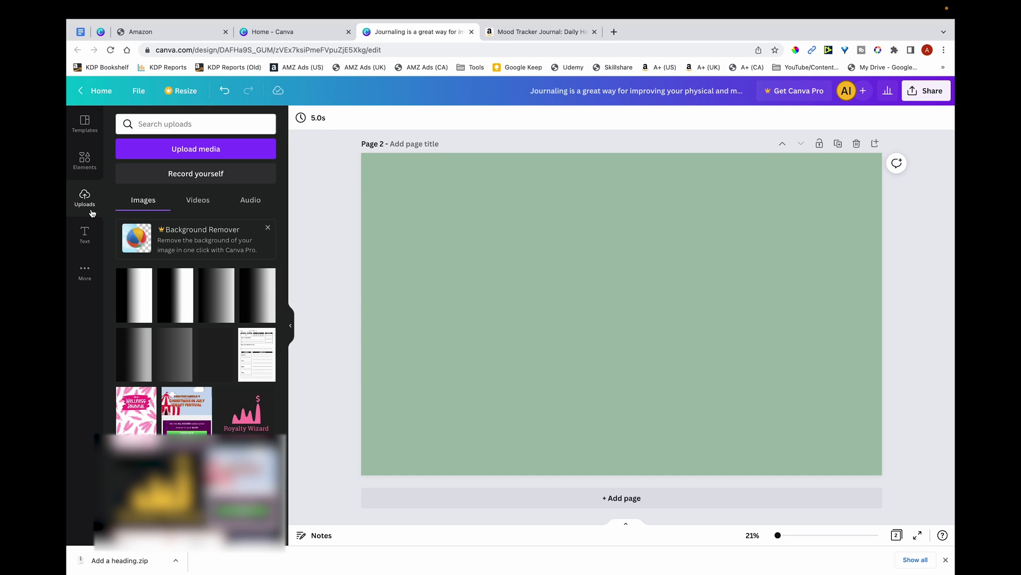
click(255, 357)
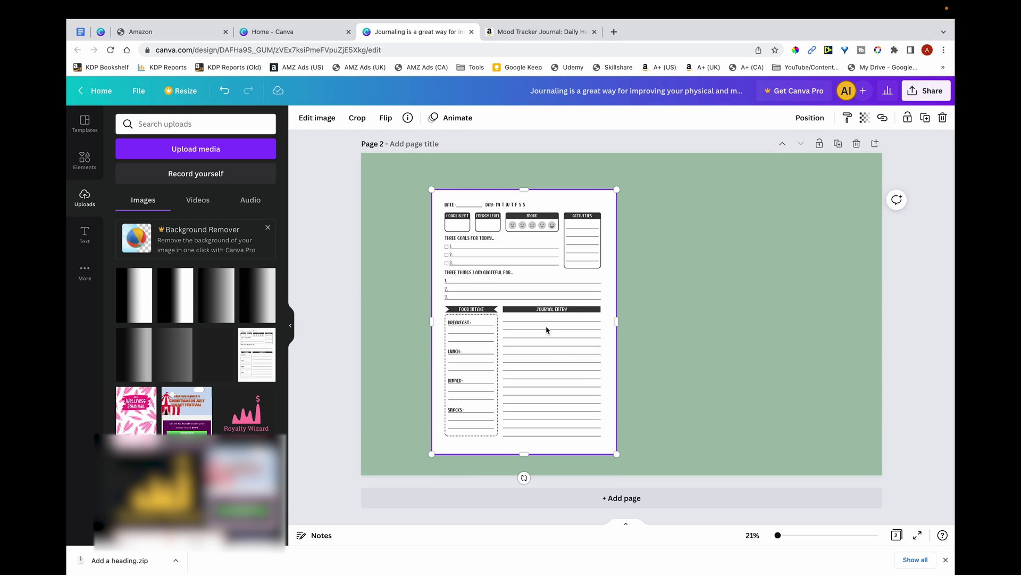
Duplicate the interior page directly beside the original, enlarge the two-page spread and centre it on page 2
drag(547, 329, 718, 321)
key(ctrl+a)
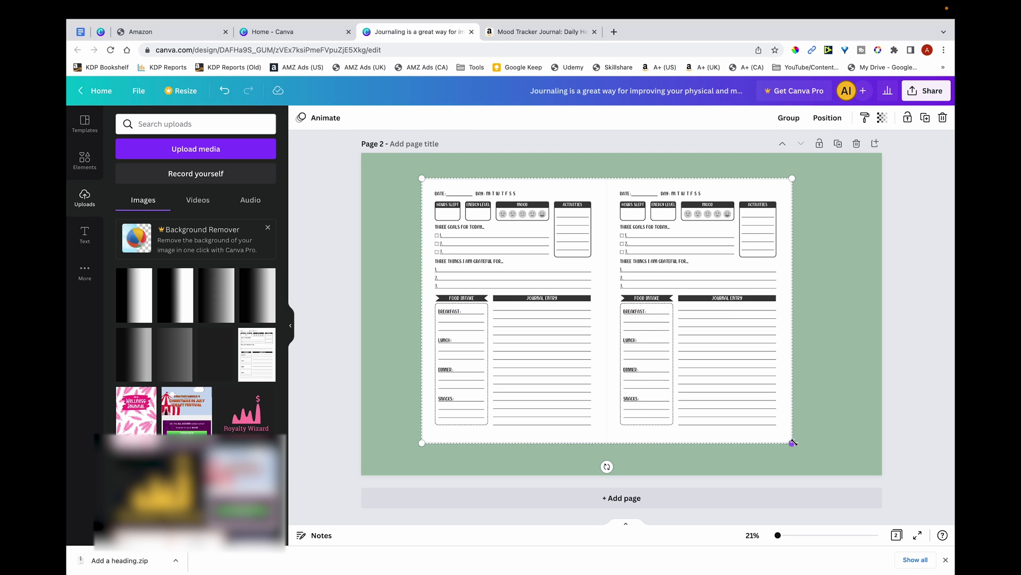
drag(793, 442, 819, 461)
drag(700, 394, 701, 389)
click(357, 391)
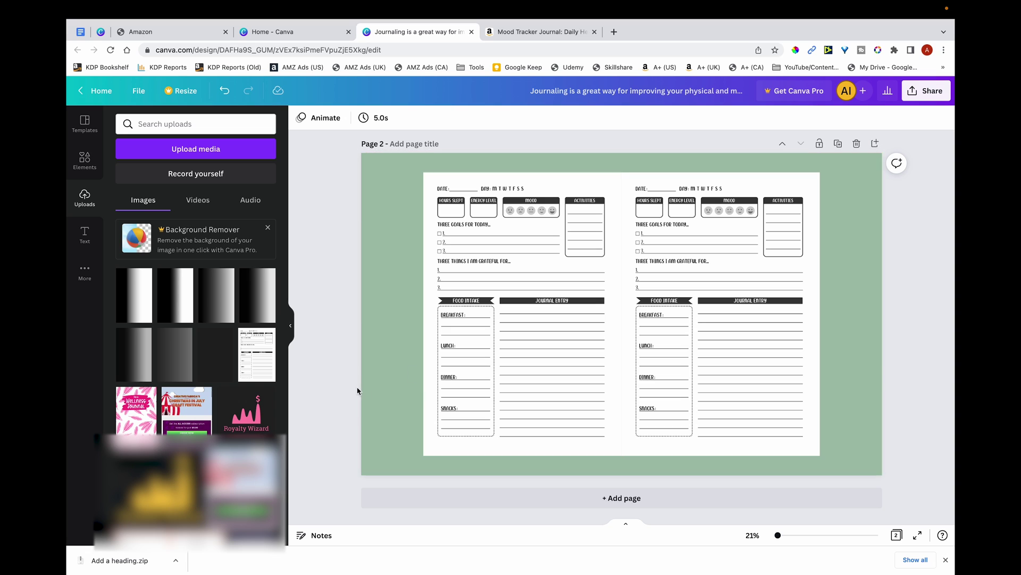
Give the left interior page a bottom-right Drop shadow with blur 12 and transparency 25
click(553, 325)
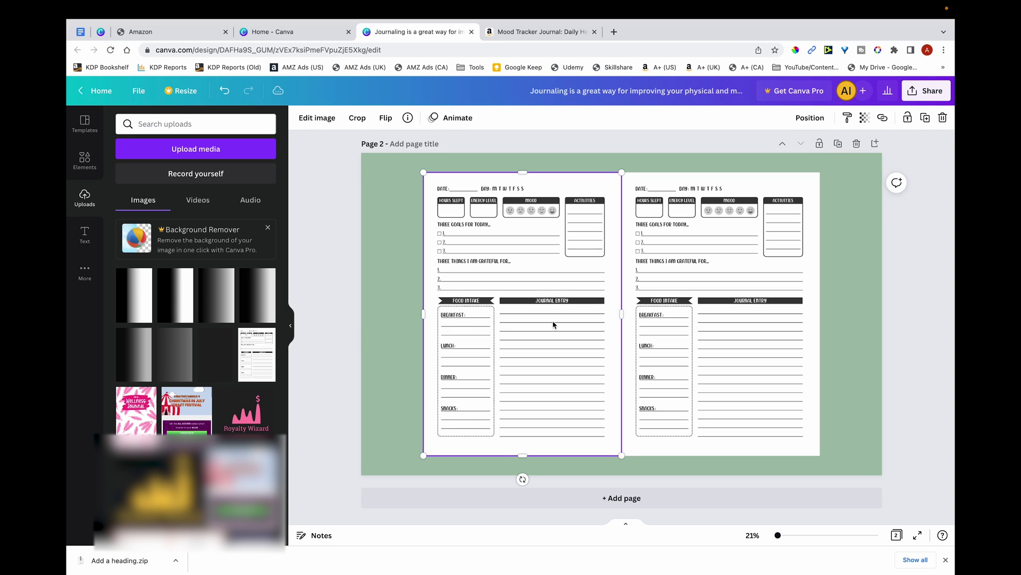
shift+click(708, 310)
click(521, 266)
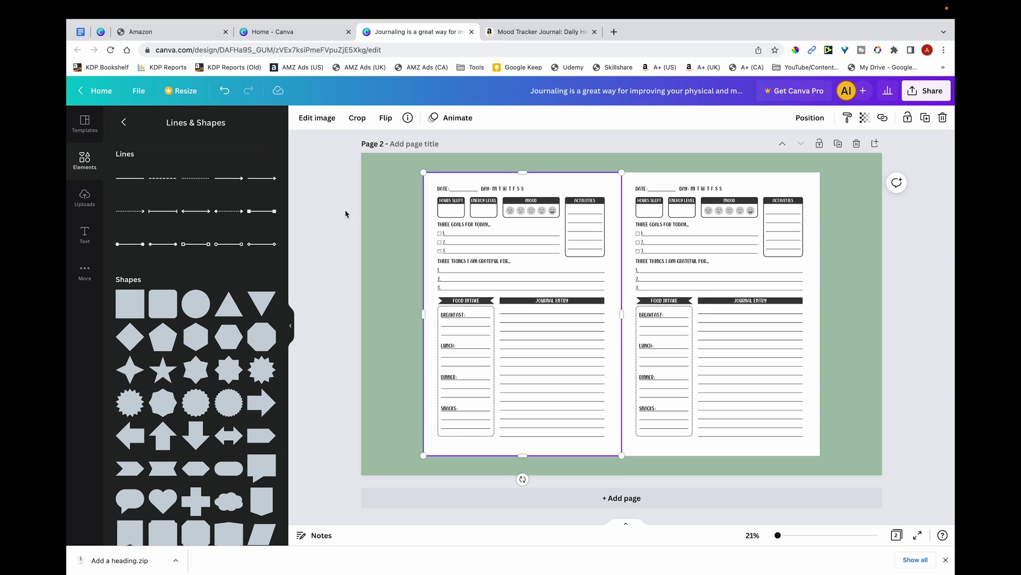
click(317, 118)
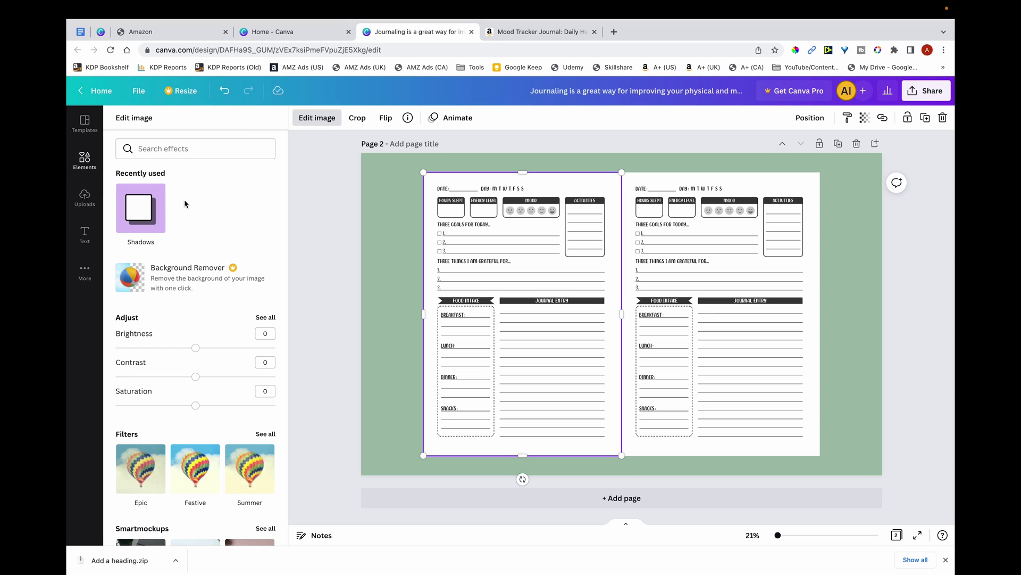
click(144, 215)
click(252, 177)
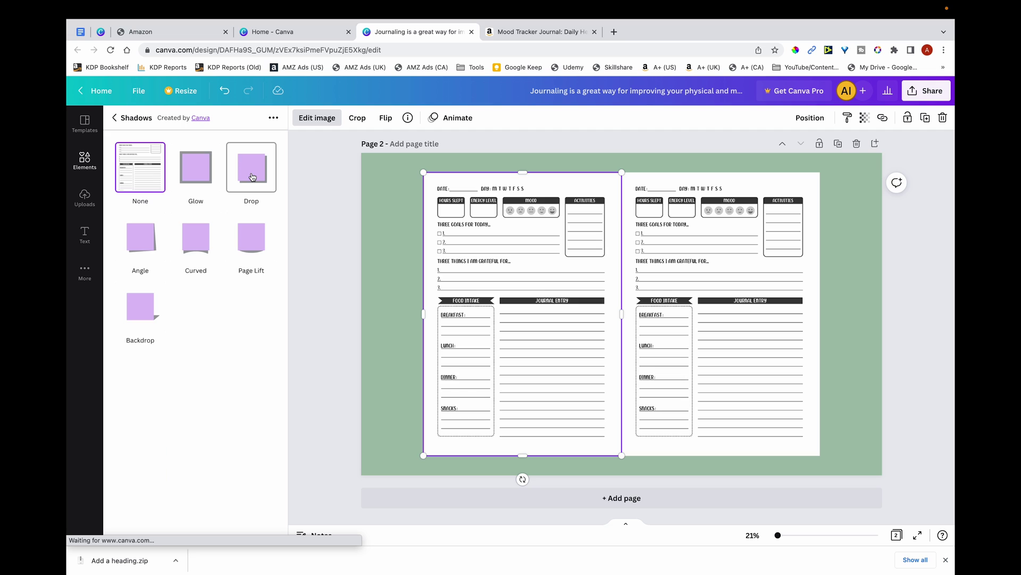
click(253, 177)
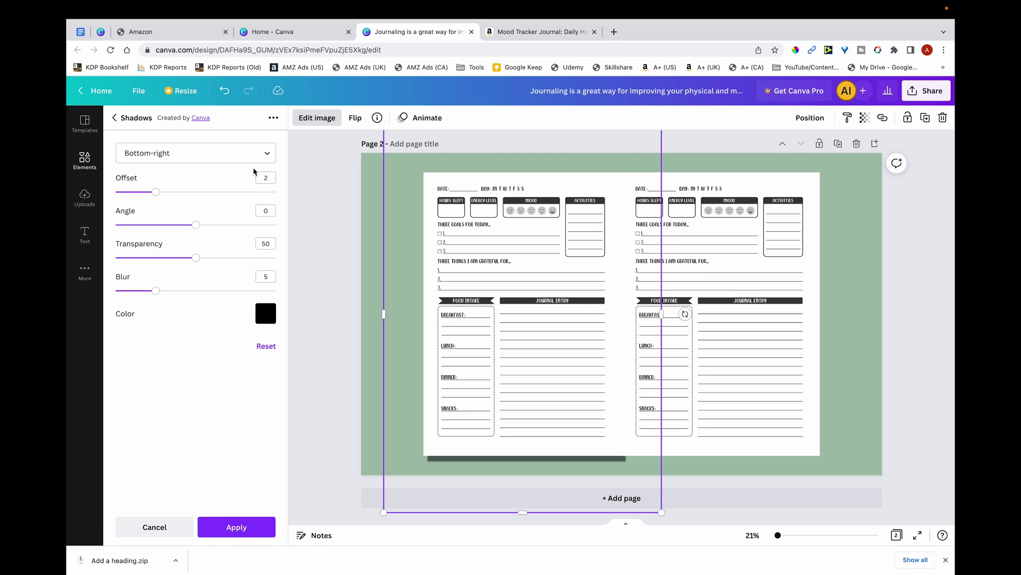
drag(155, 290, 156, 259)
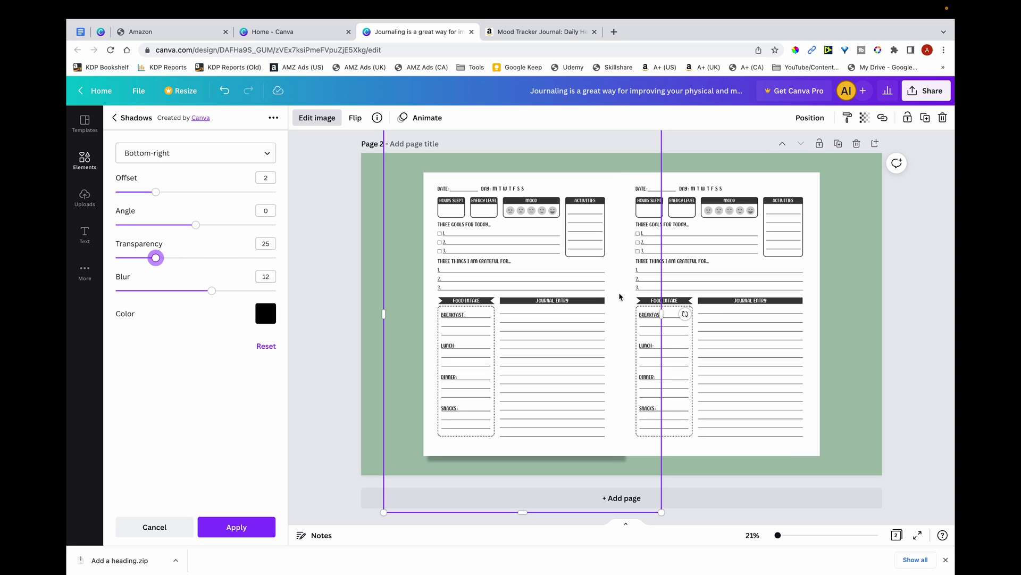
Give the right interior page a bottom-right Drop shadow with blur 15 and a reduced transparency value
click(733, 315)
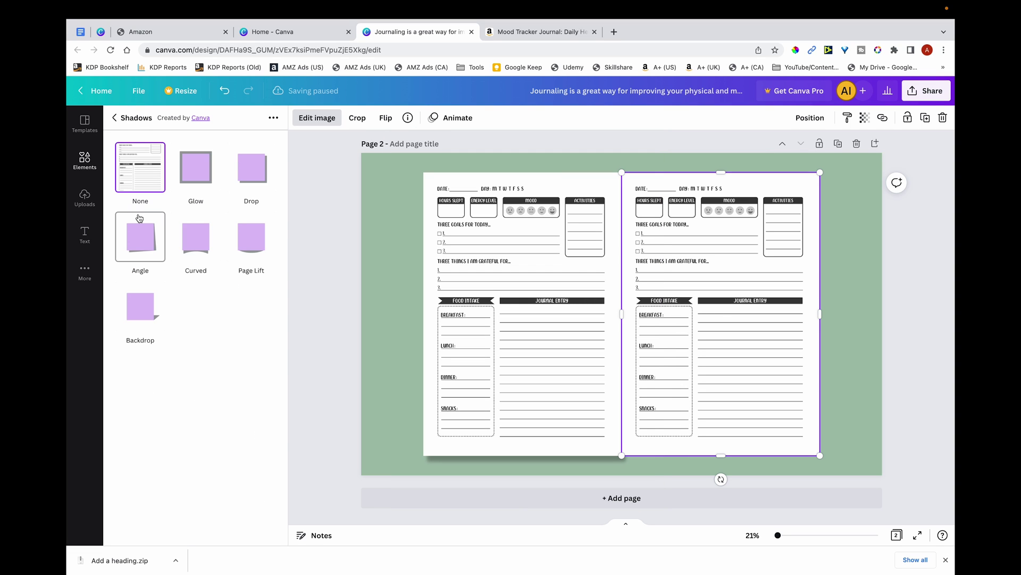
click(233, 178)
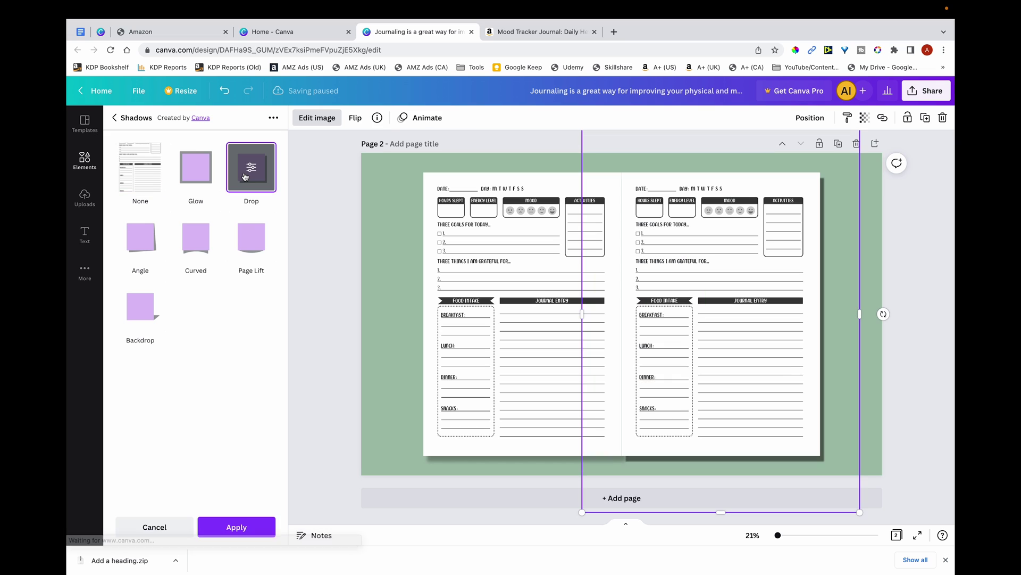
drag(156, 291, 237, 292)
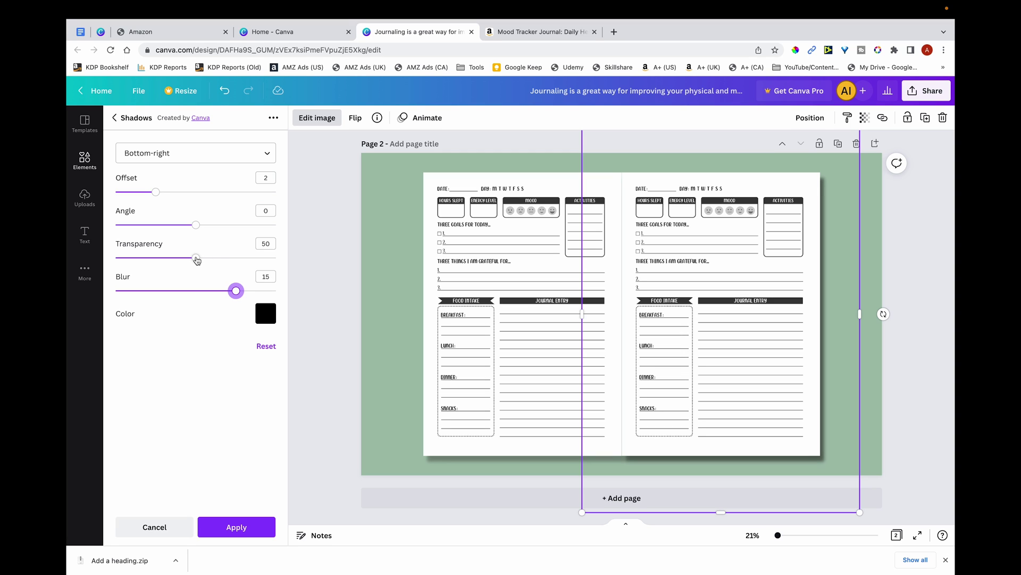
drag(196, 258, 162, 258)
click(939, 323)
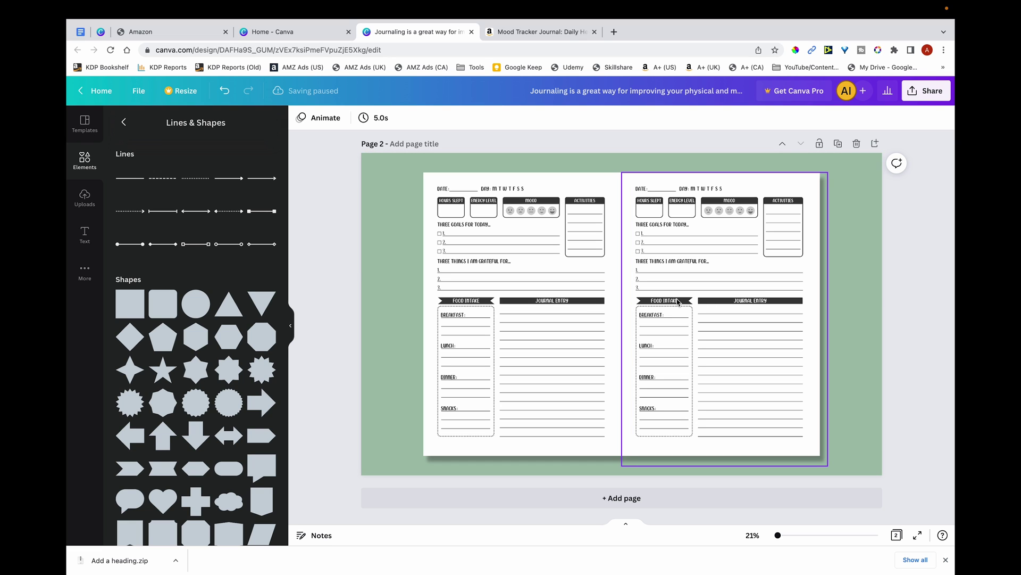
scroll(355, 269, up, 7)
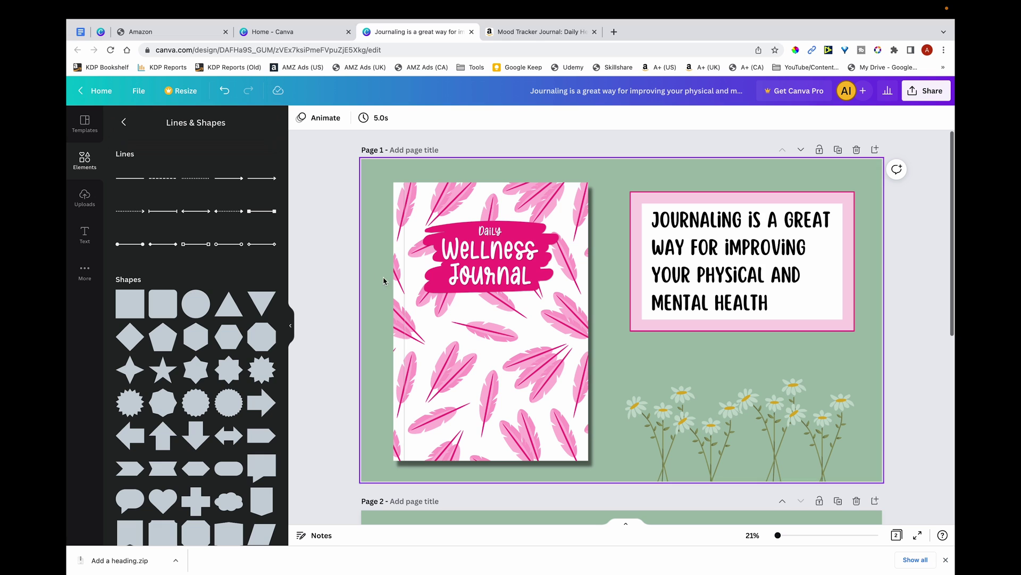
Copy the thin crease line from the page 1 cover to the centre fold of the page 2 spread
scroll(399, 287, down, 1)
scroll(406, 292, down, 4)
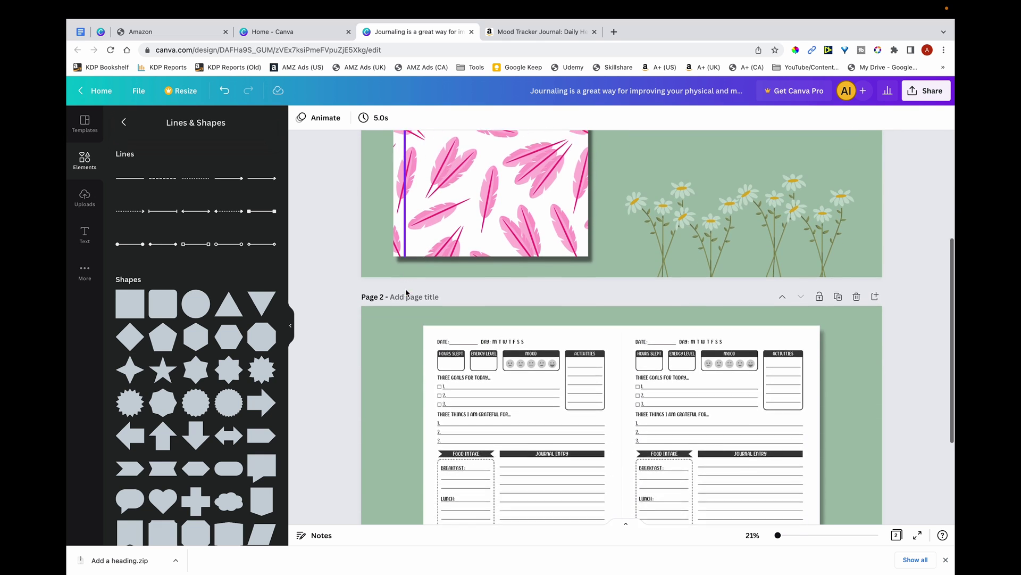
click(406, 189)
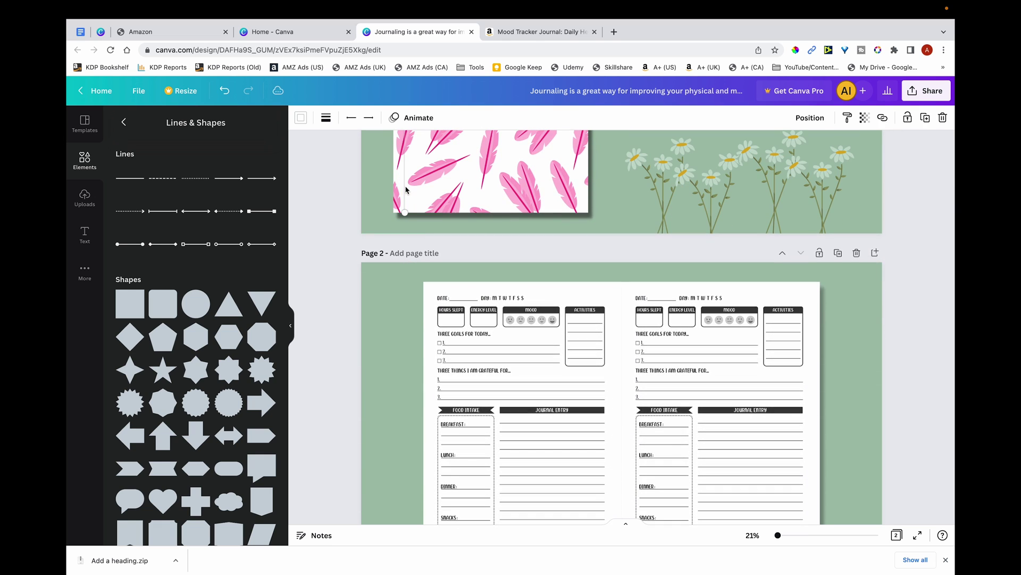
drag(406, 189, 615, 524)
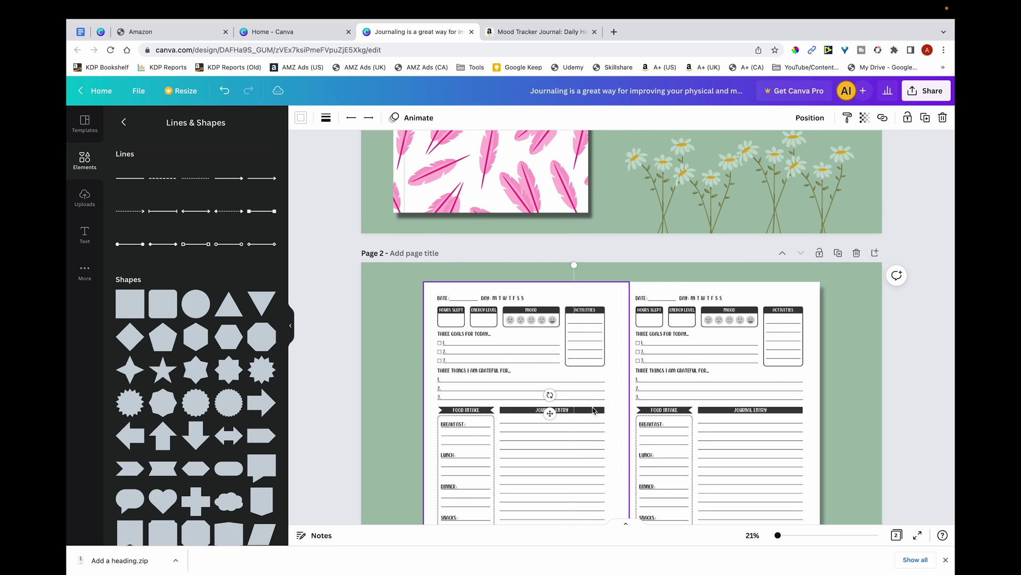
scroll(616, 511, down, 1)
Recolour the centre fold line on page 2 with a light grey photo colour and check it up close
click(301, 118)
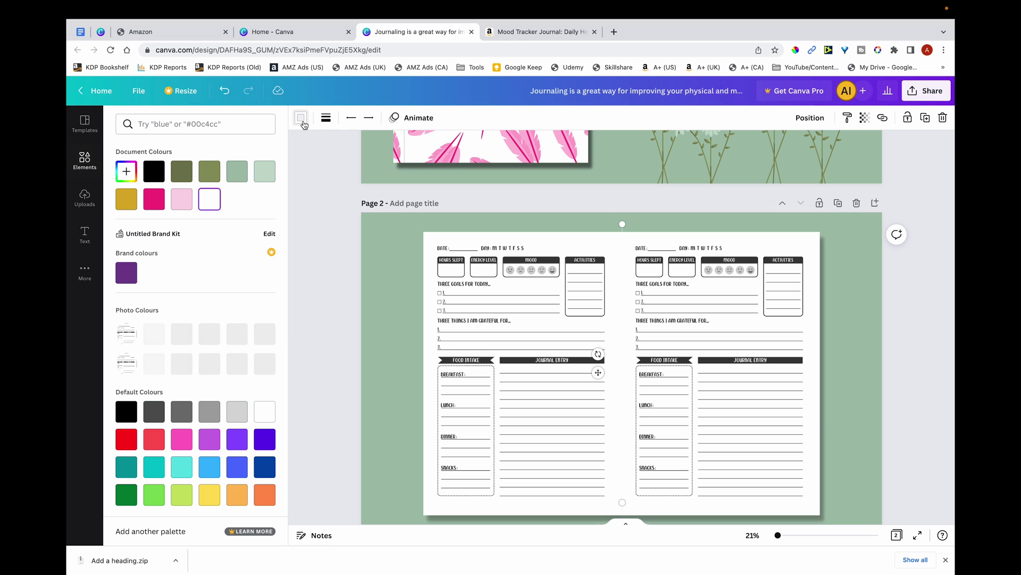
click(213, 327)
click(393, 330)
scroll(478, 330, down, 1)
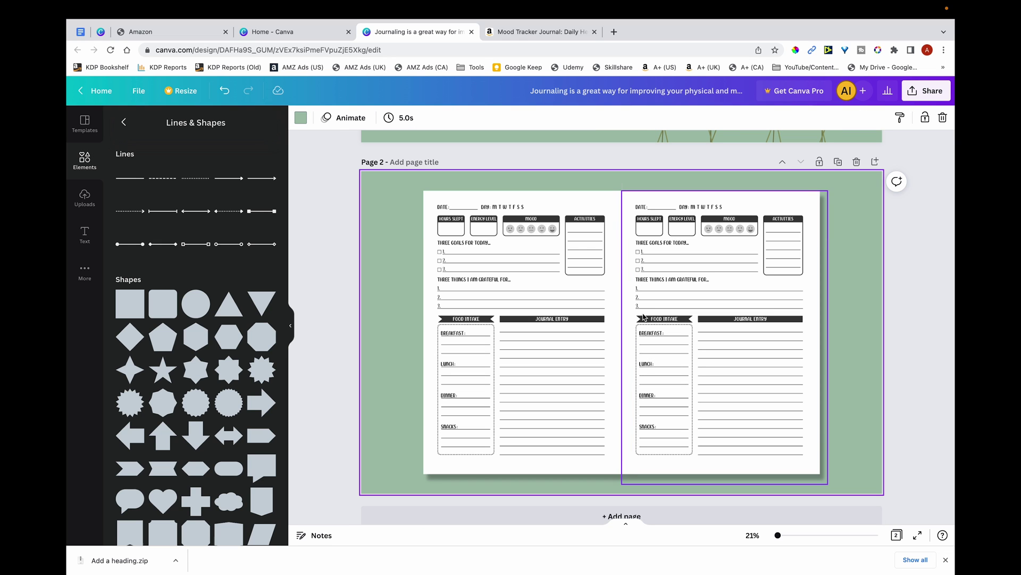
key(Escape)
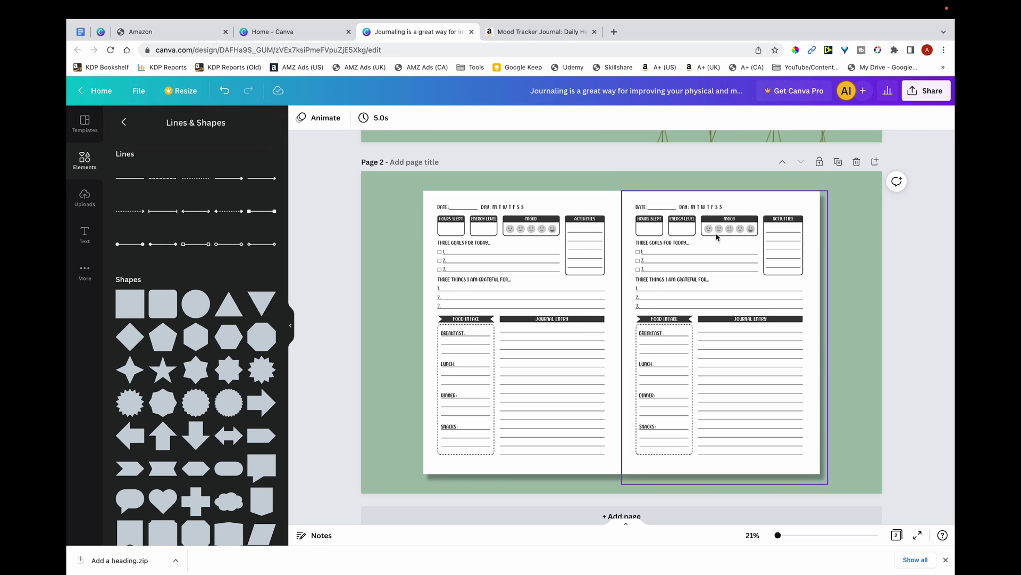
scroll(637, 196, up, 10)
click(577, 216)
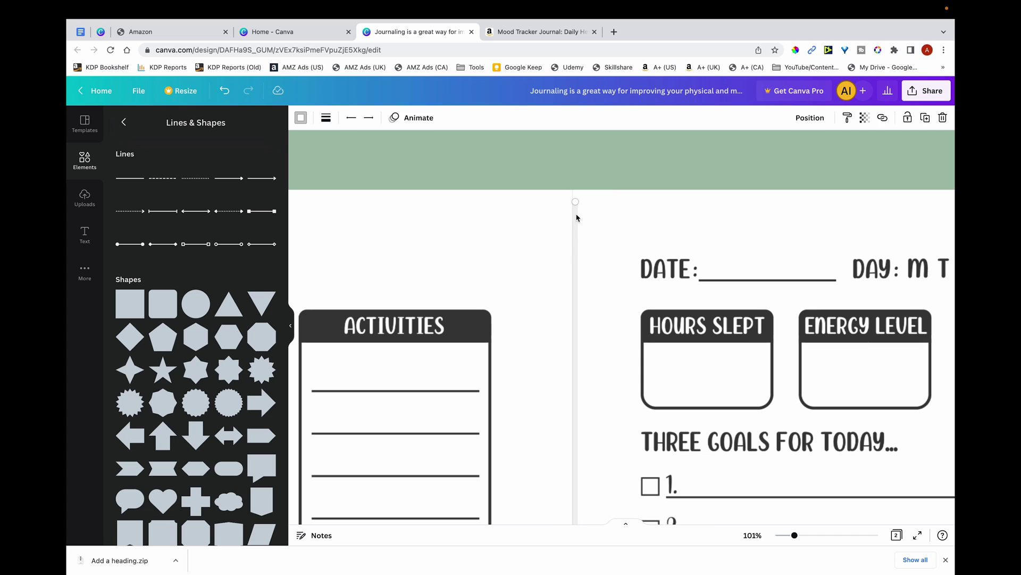
scroll(576, 203, down, 10)
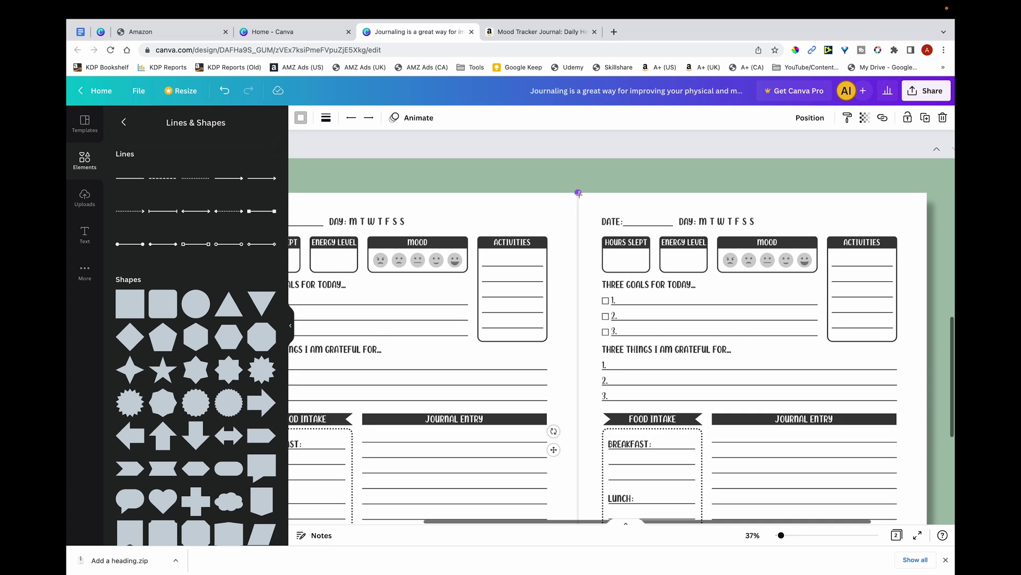
click(871, 289)
scroll(871, 289, up, 2)
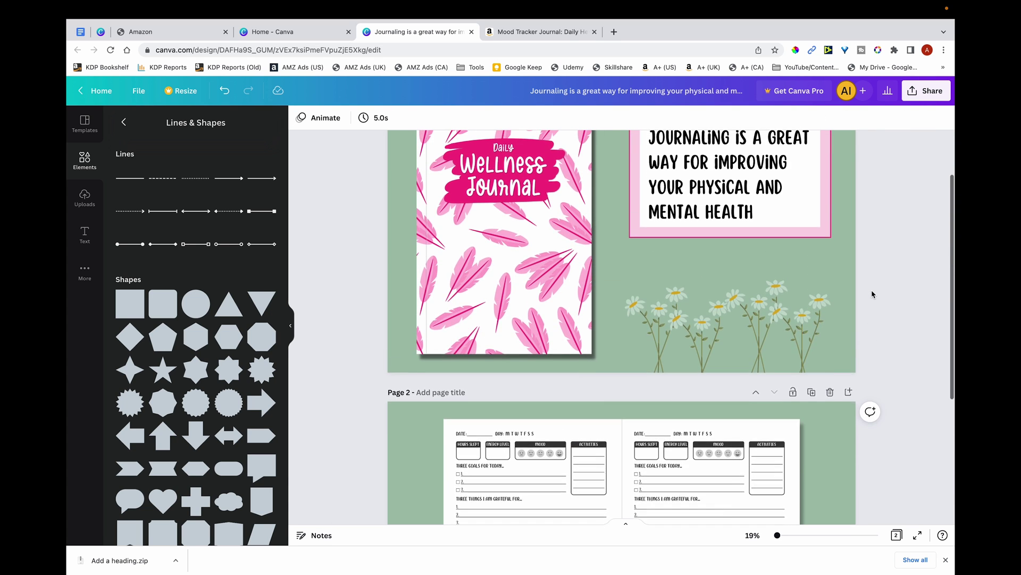
Copy the framed journaling message from page 1 onto page 2, placing it over the outer part of the right interior page
key(Tab)
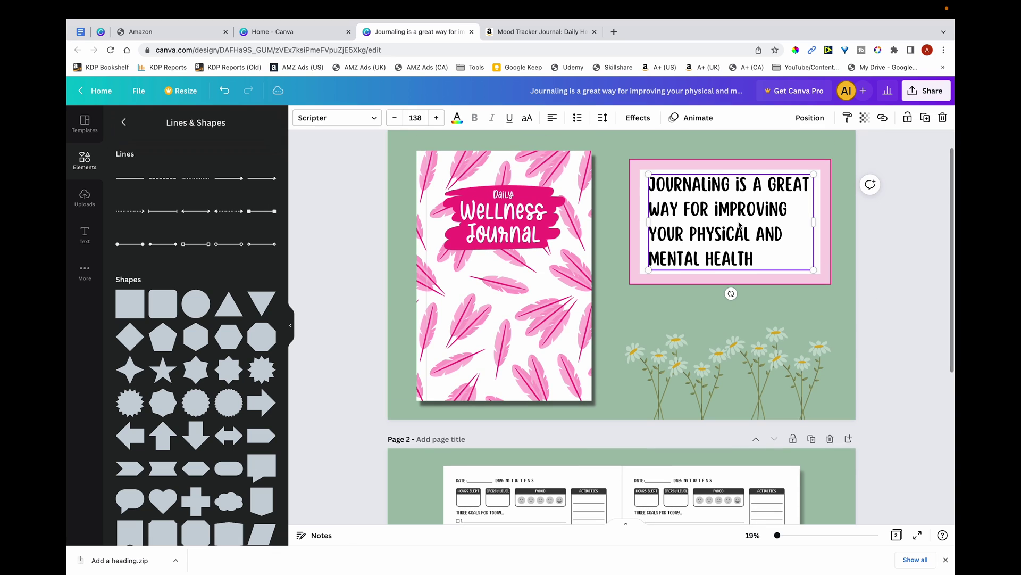
shift+click(828, 204)
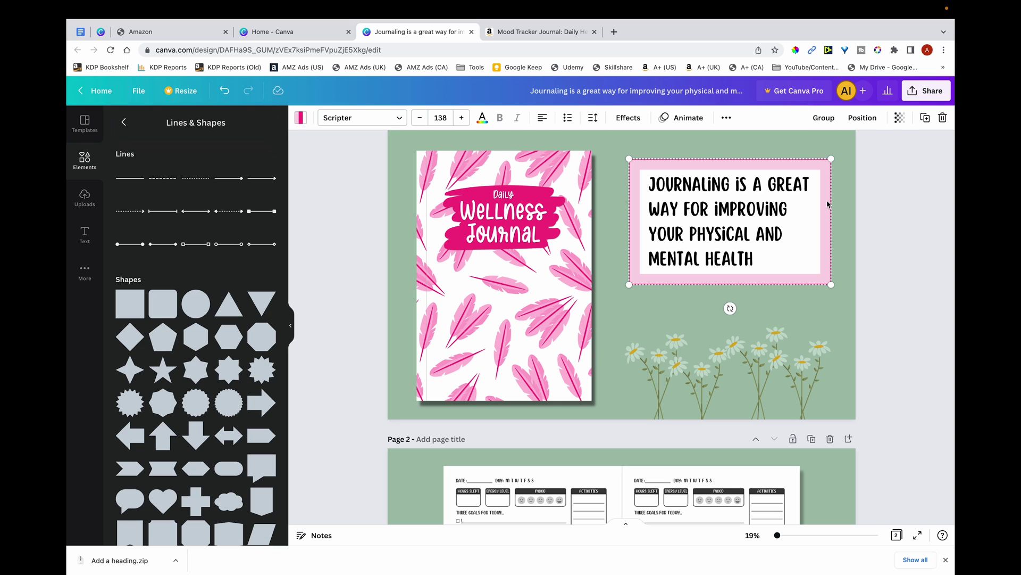
scroll(828, 204, down, 5)
click(780, 305)
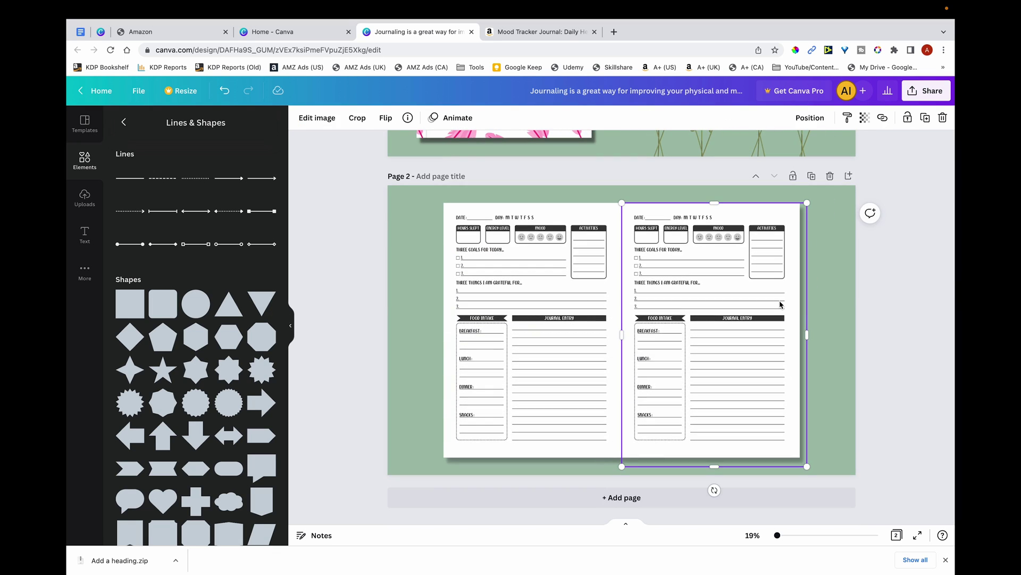
key(super+v)
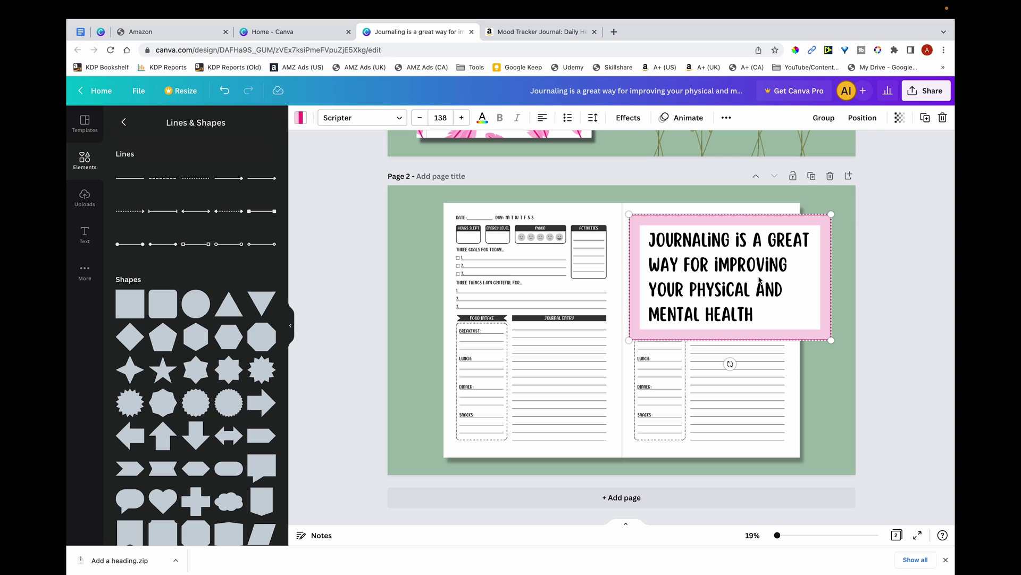
drag(780, 304, 796, 318)
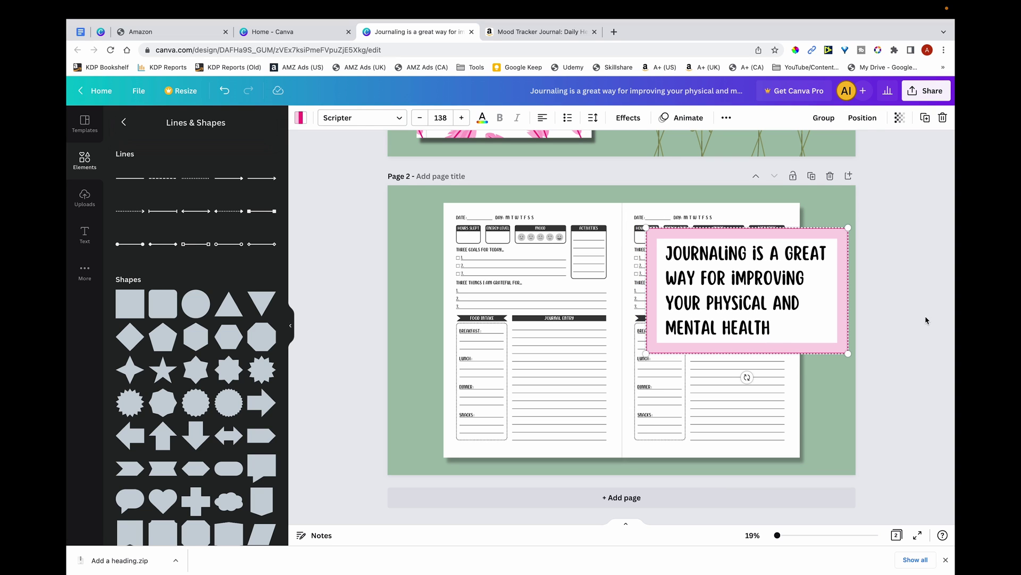
Replace the copied message with FEATURES, make its pink frame taller and duplicate the text just below the heading
click(755, 301)
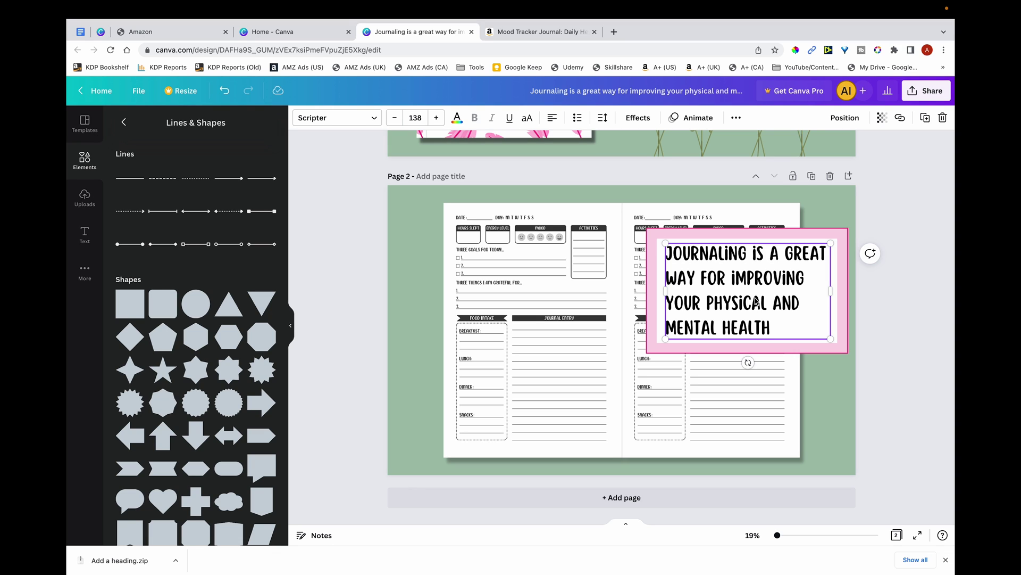
double_click(773, 328)
click(772, 326)
mouse_move(771, 329)
mouse_down()
mouse_move(685, 253)
mouse_move(669, 252)
mouse_up()
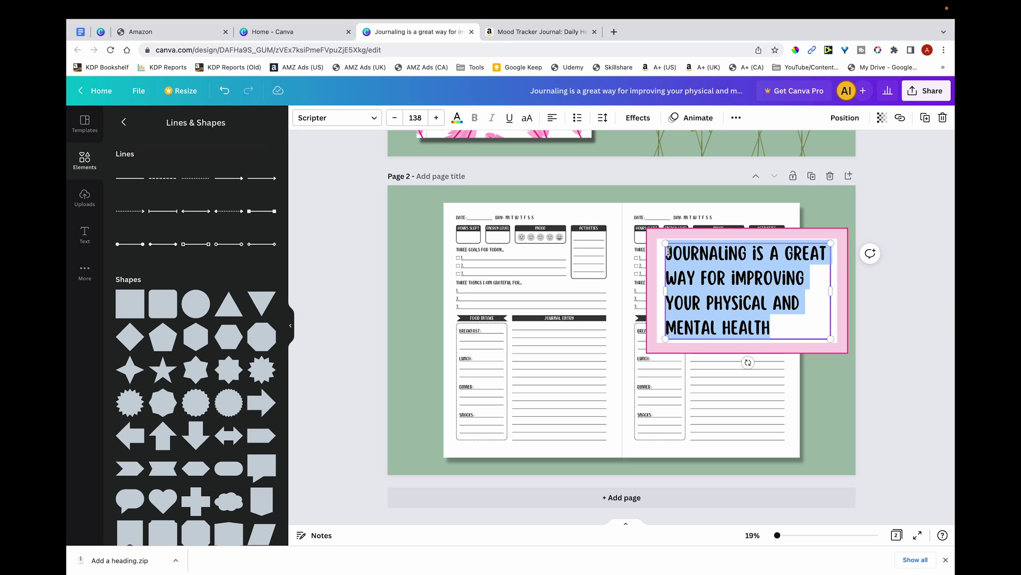
text(FEATURES)
mouse_move(709, 288)
mouse_down()
mouse_move(708, 272)
mouse_move(726, 281)
mouse_up()
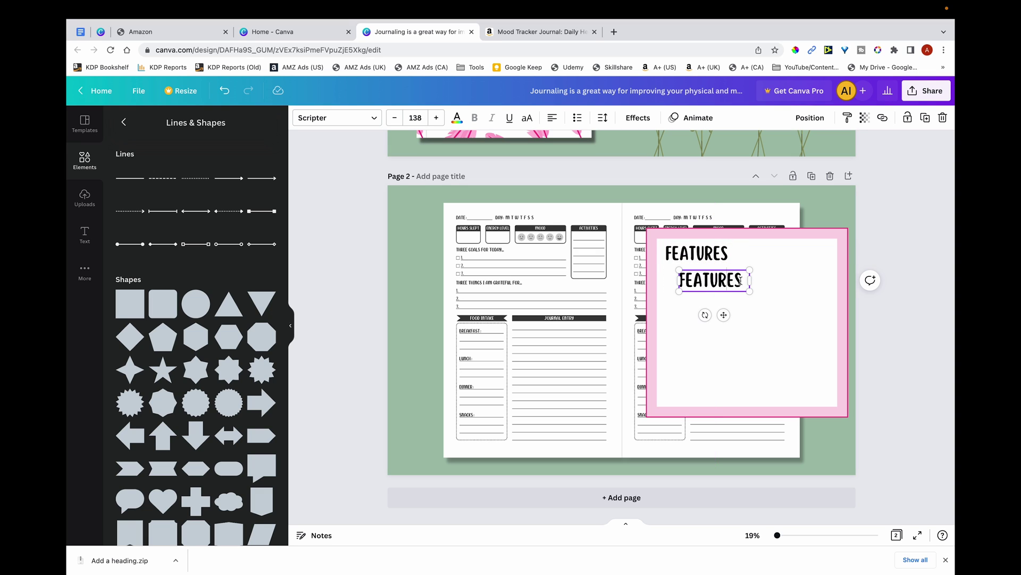
Replace the duplicated text with a four-line list: HOURS SLEPT, ENERGY LEVELS, MOOD and ACTIVITIES
scroll(476, 234, up, 5)
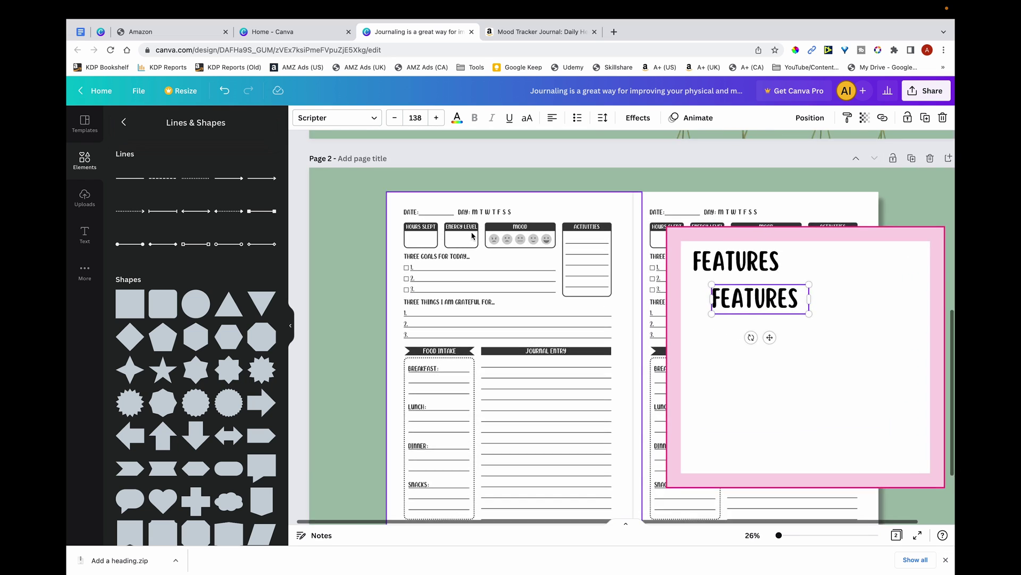
scroll(477, 232, down, 3)
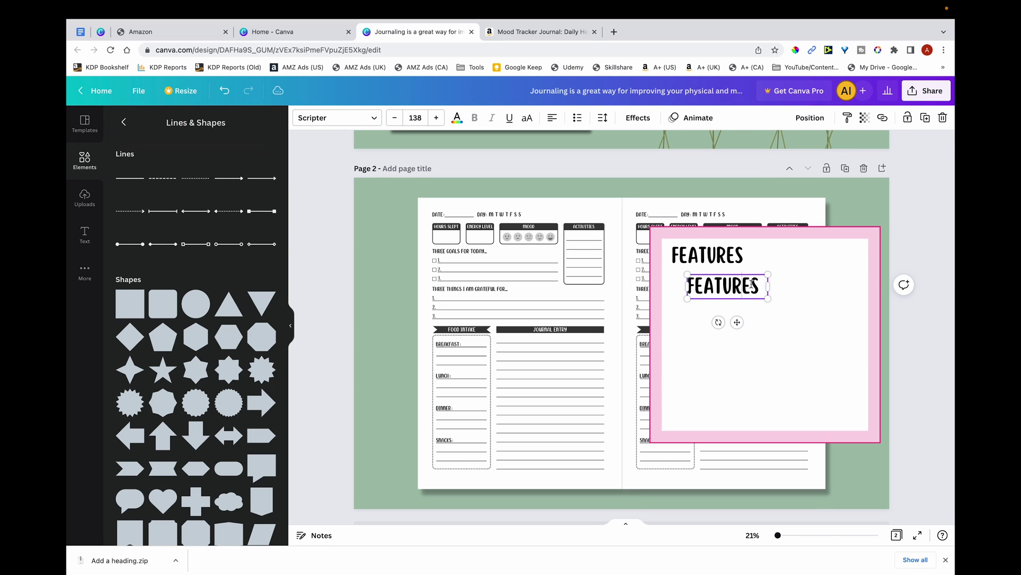
drag(760, 286, 688, 286)
text(HOURS SLEPT)
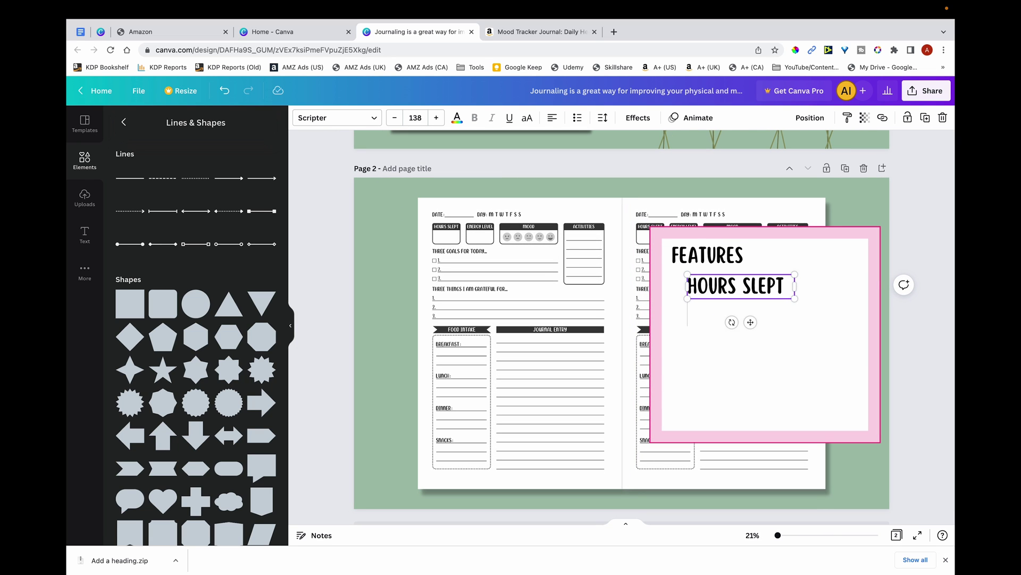
key(Return)
text(ENERGY LEVELS)
key(Return)
text(MOOD)
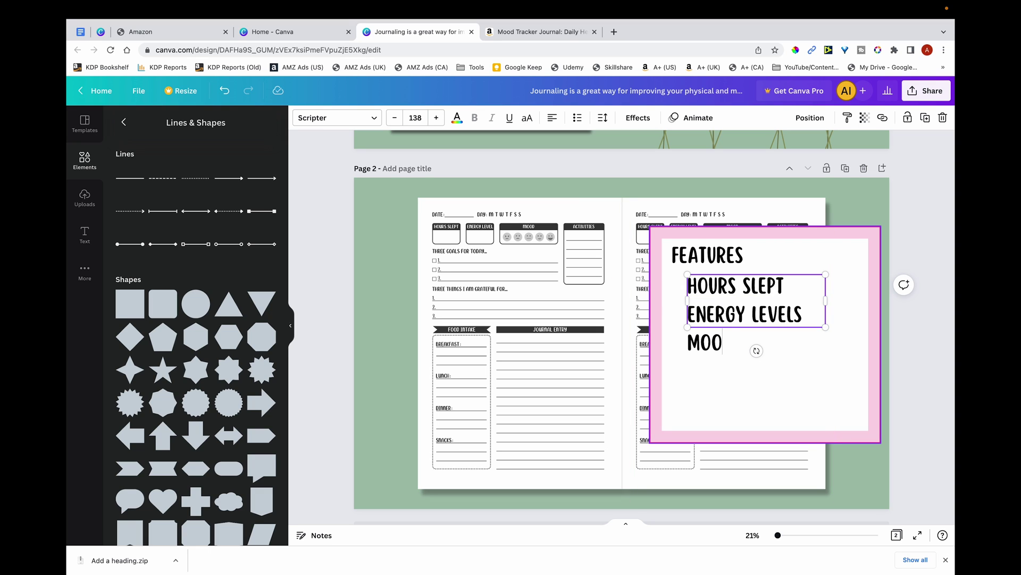
text(tivities)
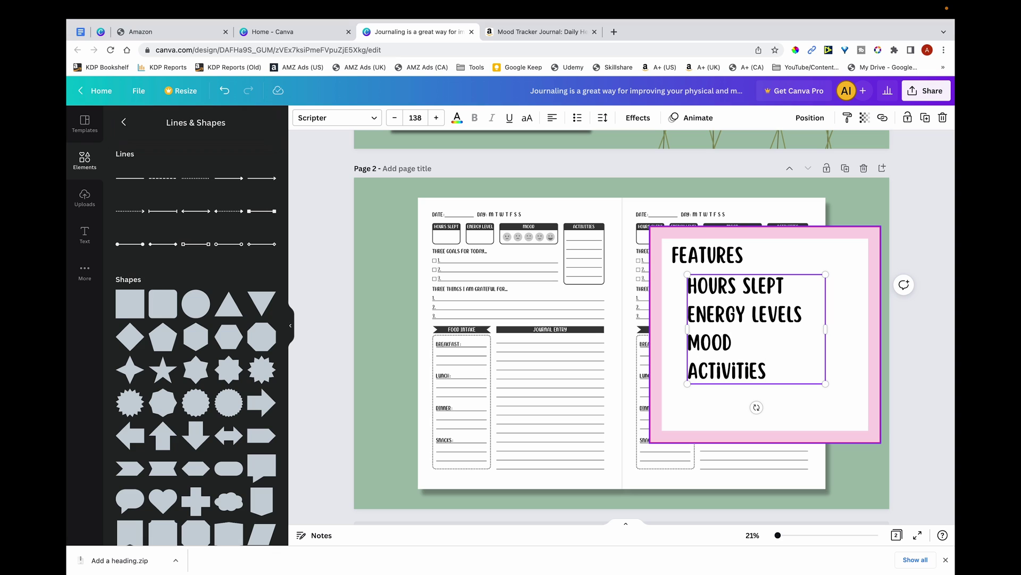
Widen the heading's text box and change the heading to KEEP TRACK OF:
click(707, 256)
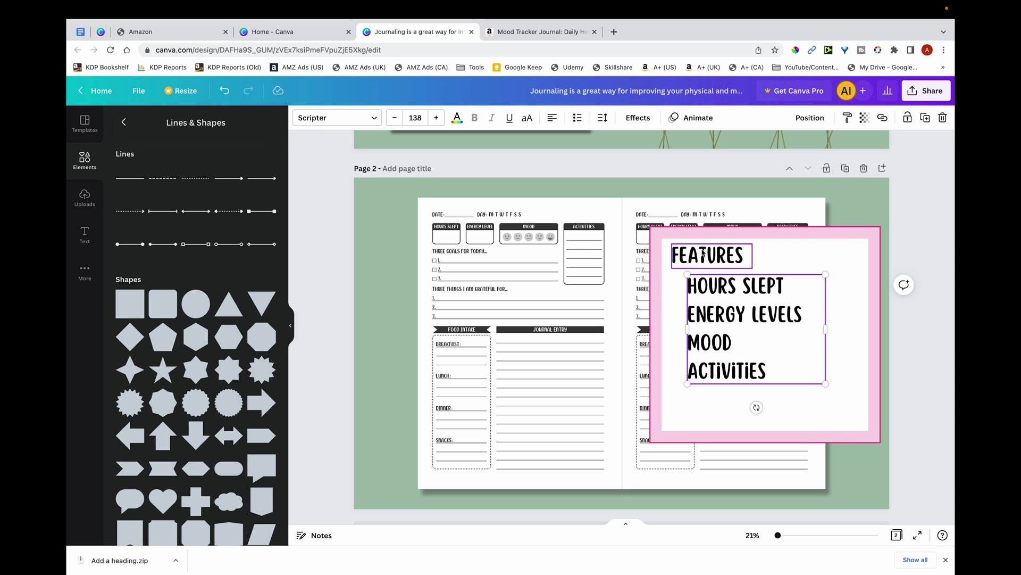
double_click(707, 255)
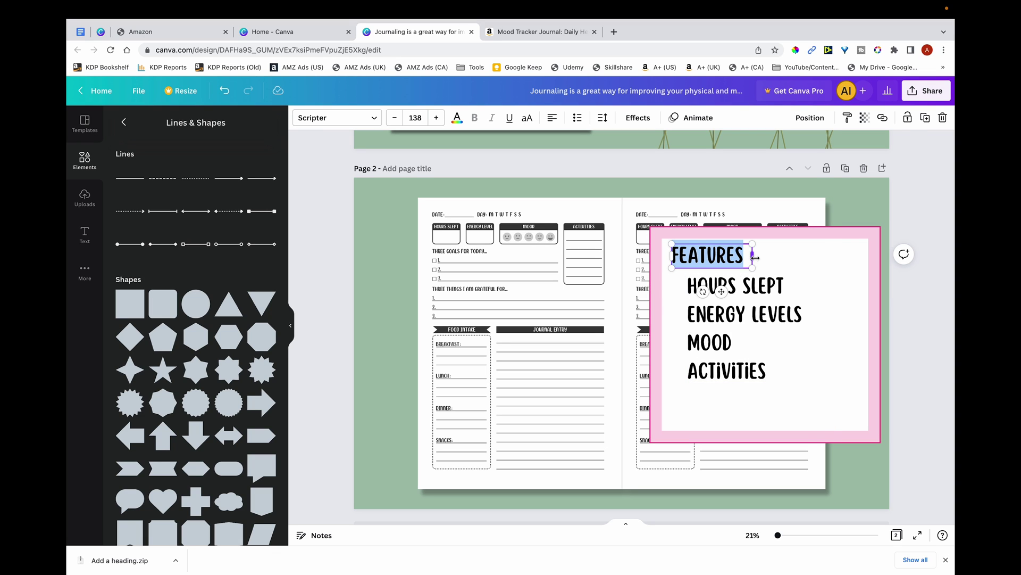
drag(752, 256, 826, 256)
drag(744, 258, 675, 254)
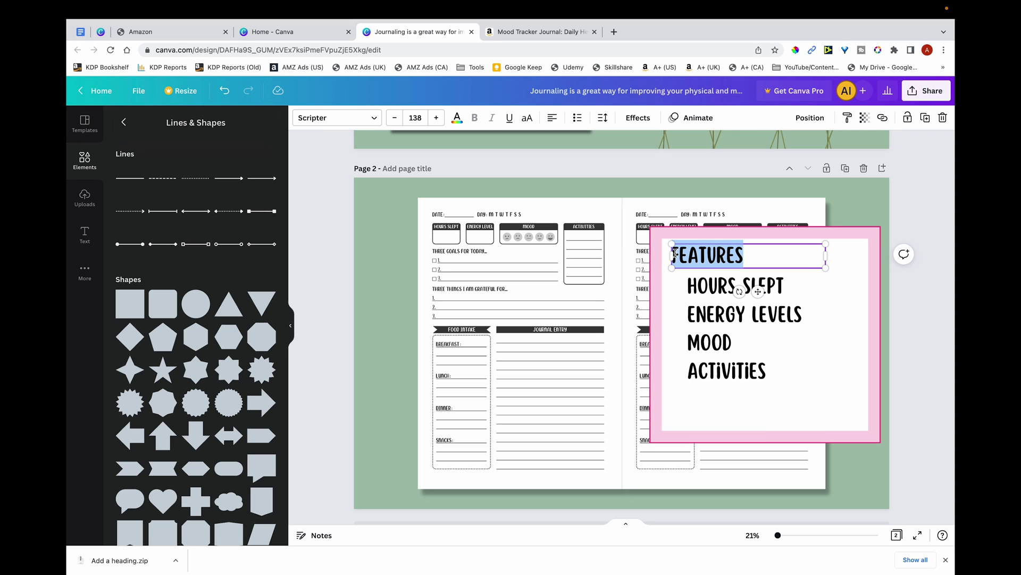
text(KEEP TRACK OF:)
Format the tracking list as bullet points with FOOD INTAKE added, and narrow the pink frame around the text
click(734, 324)
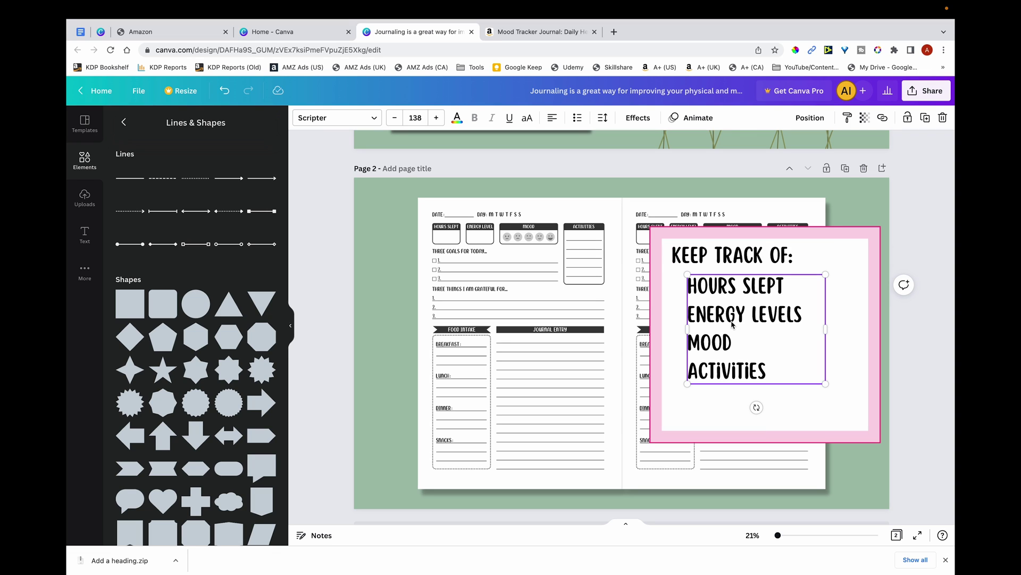
double_click(766, 370)
drag(766, 372, 688, 288)
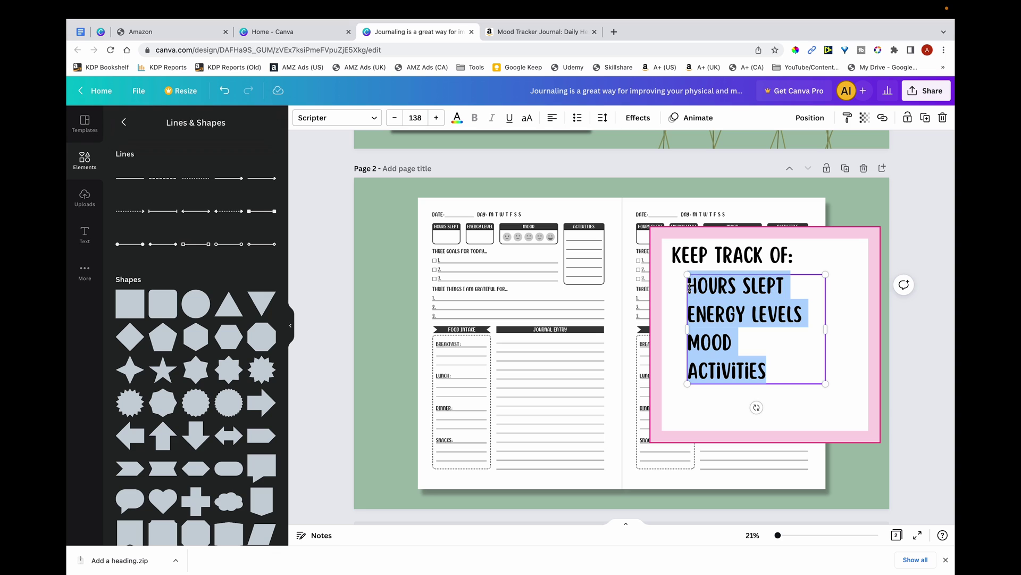
click(578, 118)
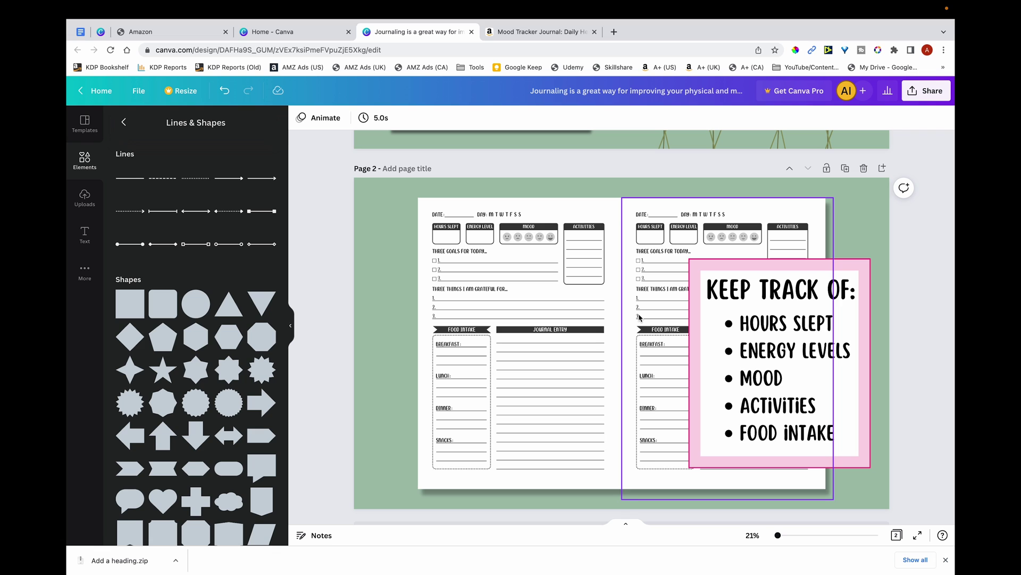
Duplicate page 2 and delete the right interior page and the whole KEEP TRACK OF callout from the copy
scroll(639, 318, down, 1)
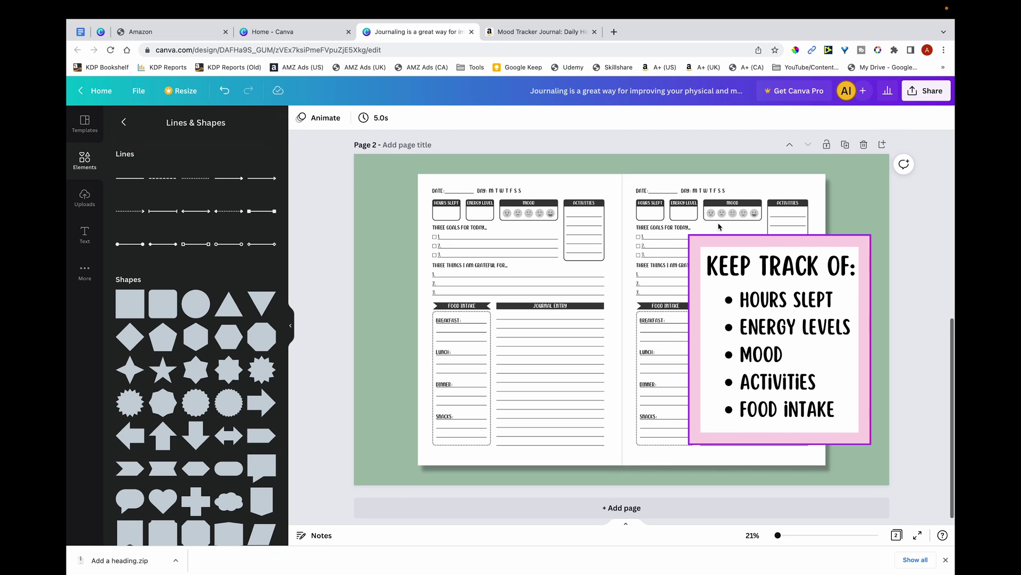
click(846, 145)
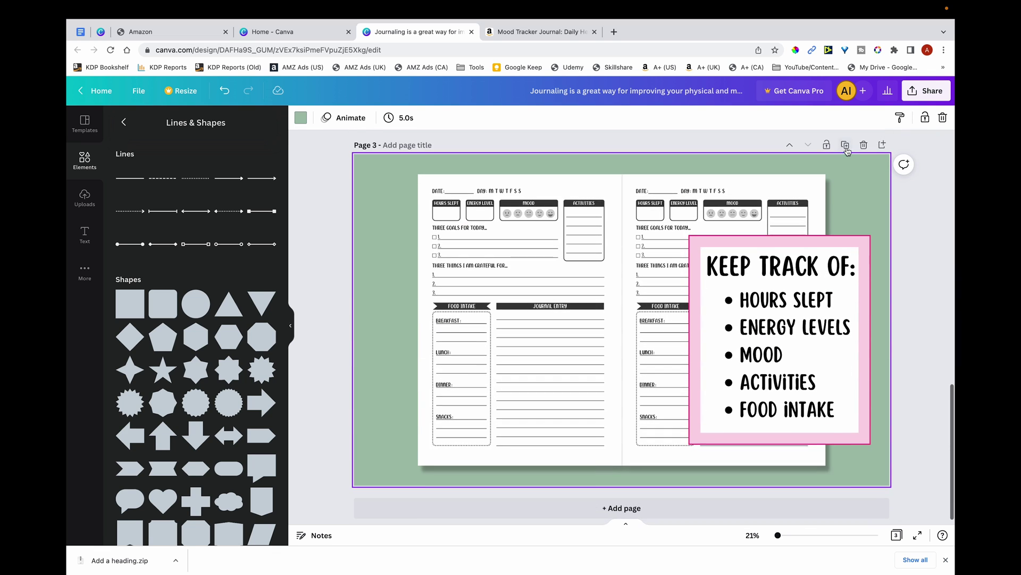
click(718, 226)
shift+click(718, 226)
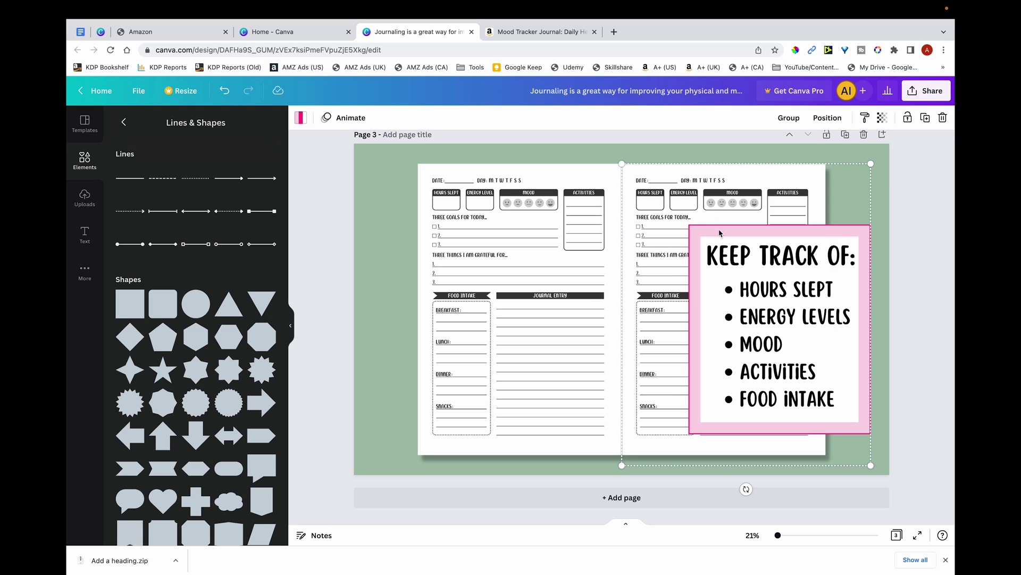
shift+click(730, 257)
key(Delete)
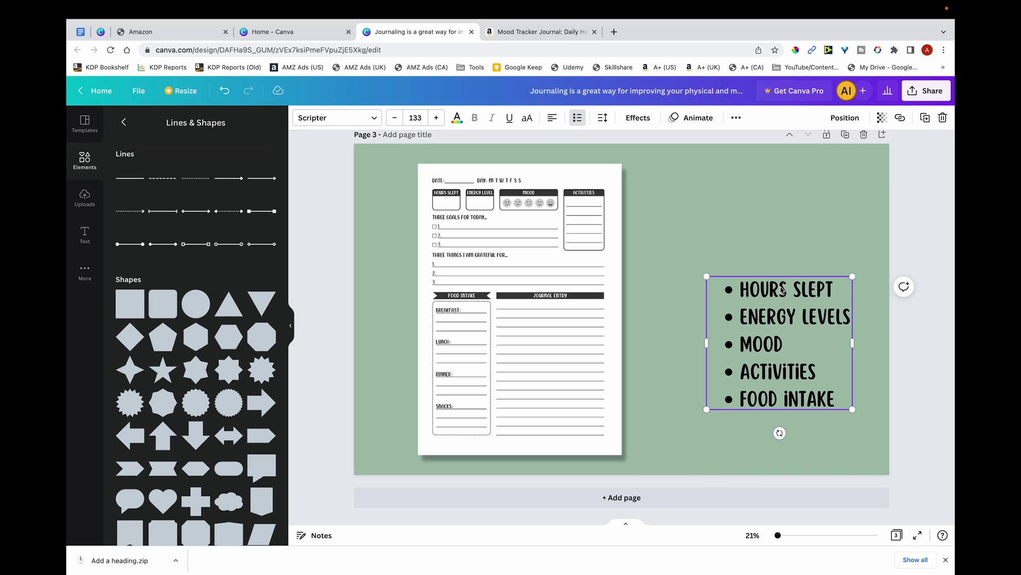
key(Delete)
Move the remaining interior page left on page 3 and enlarge it to about 2,877 by 4,098, cropping its upper part off the canvas
drag(562, 304, 535, 320)
scroll(536, 320, up, 1)
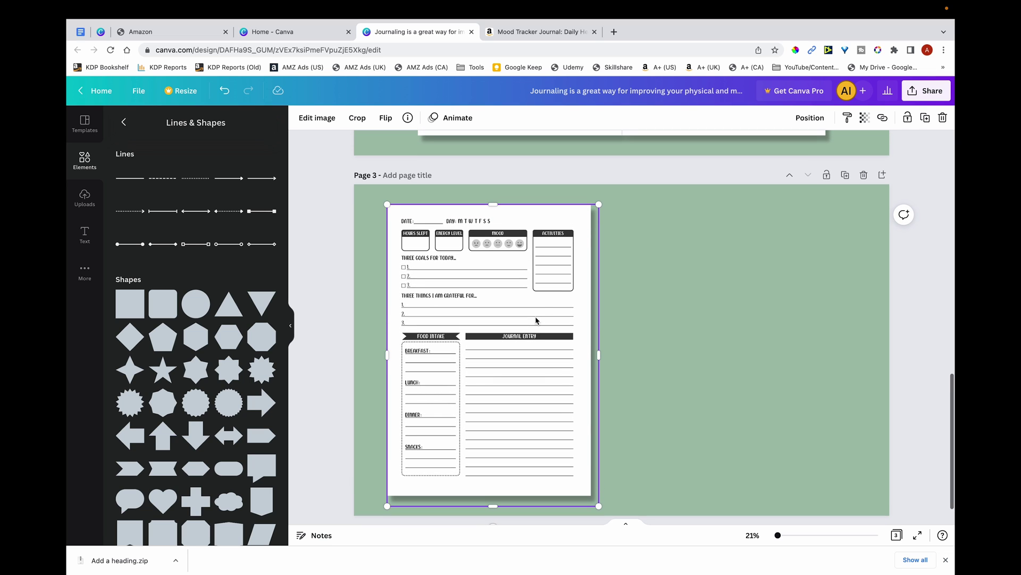
scroll(609, 207, up, 1)
drag(598, 226, 783, 131)
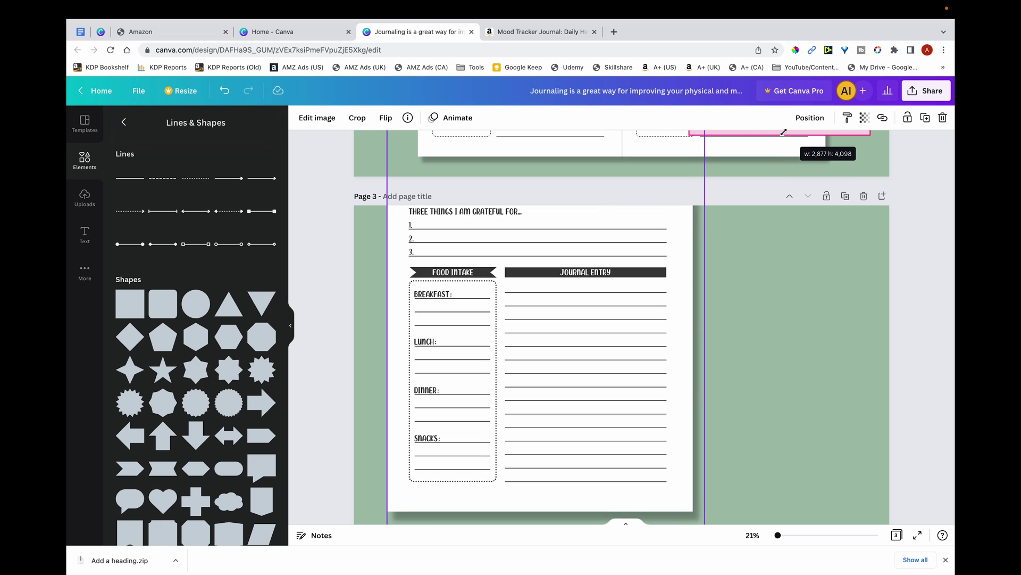
scroll(947, 366, down, 1)
click(947, 366)
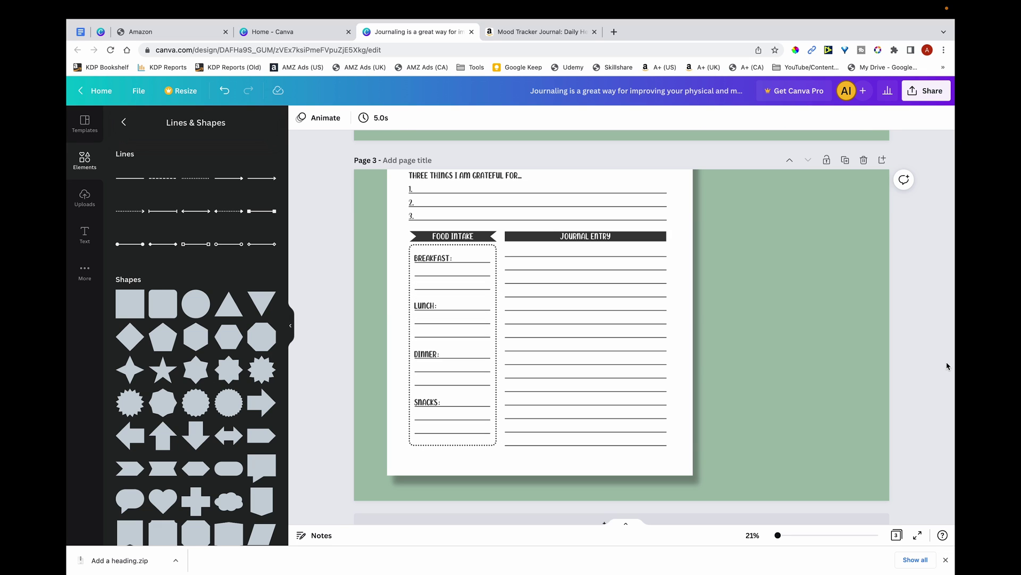
Bring the pink frame and the KEEP TRACK OF: heading from page 2 onto the green area of page 3
scroll(947, 366, up, 3)
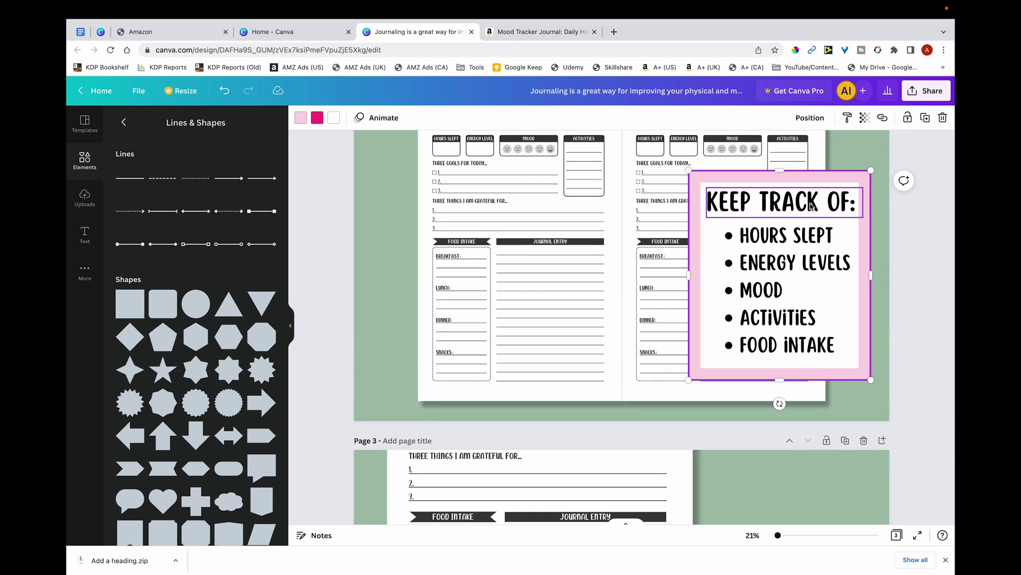
click(812, 184)
scroll(807, 178, down, 1)
drag(806, 175, 809, 462)
scroll(809, 462, down, 3)
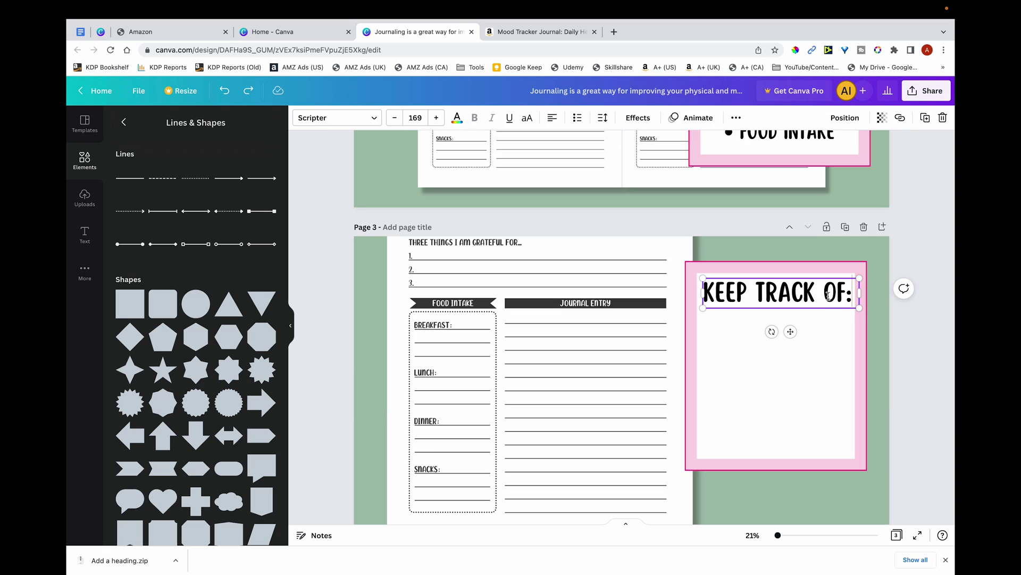
Change the heading on page 3 to ROOM FOR YOUR JOURNAL ENTRY and shrink the pink frame to fit its two lines
drag(851, 291, 703, 291)
key(BackSpace)
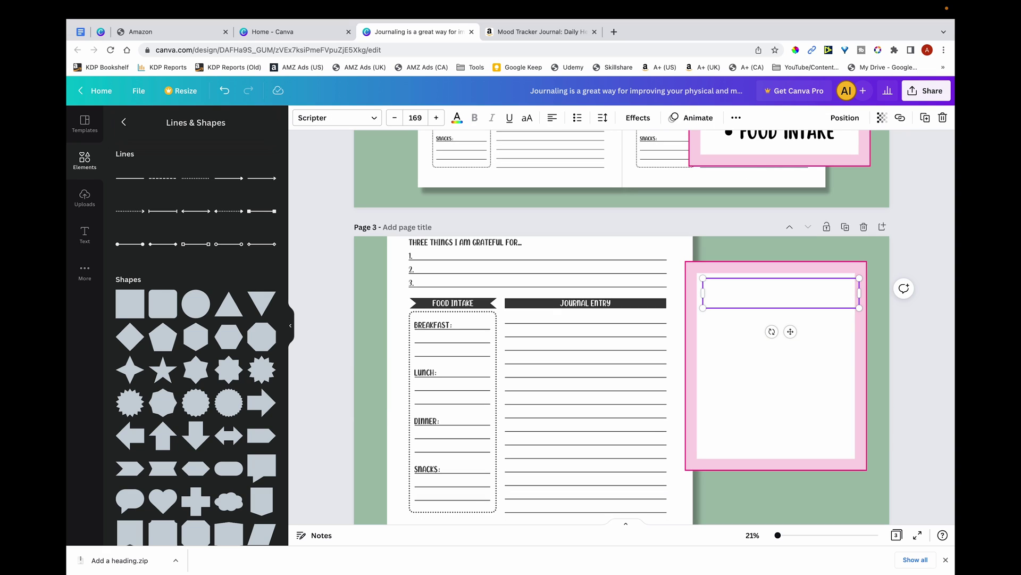
text(ROOM FOR YOUR JOURNAL ENTRY)
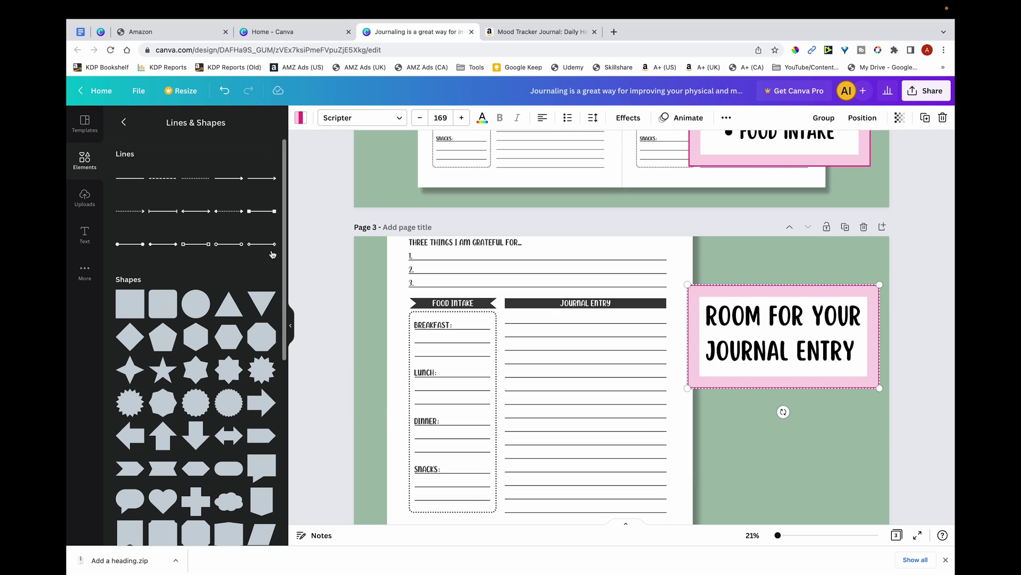
Add the recently used curved arrow graphic to page 3 and recolour it with the document's dark pink
click(124, 124)
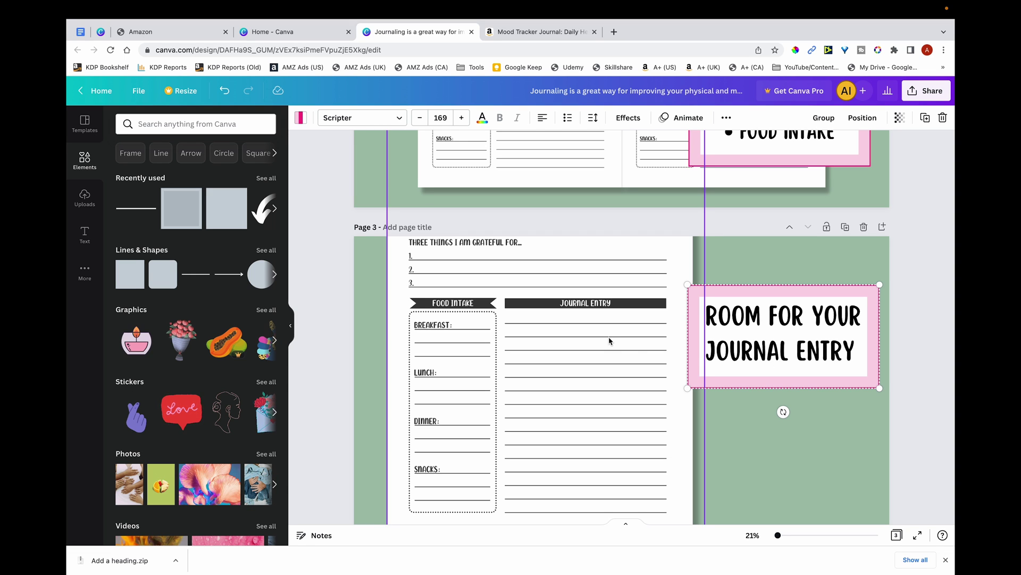
scroll(255, 222, right, 1)
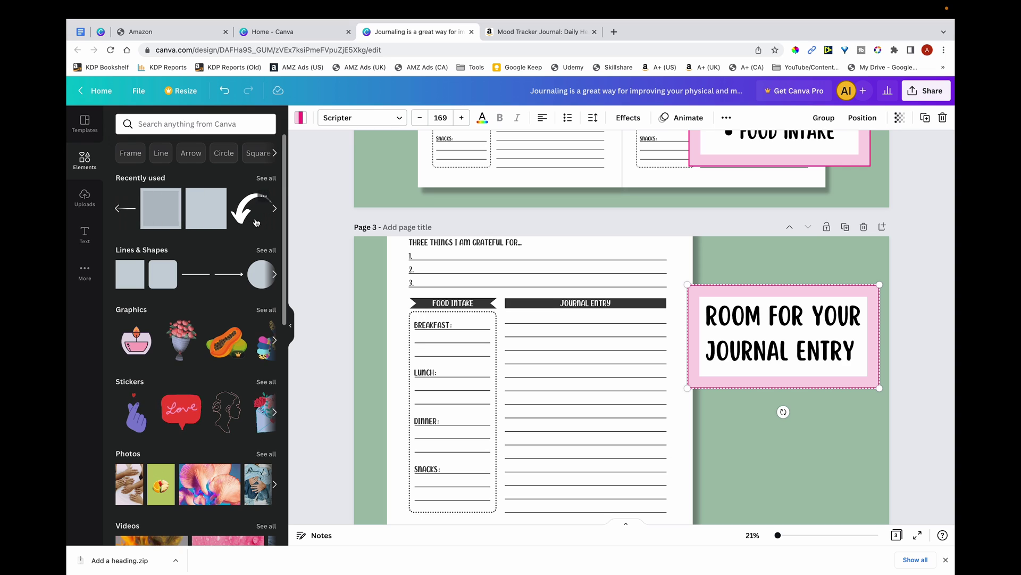
click(241, 215)
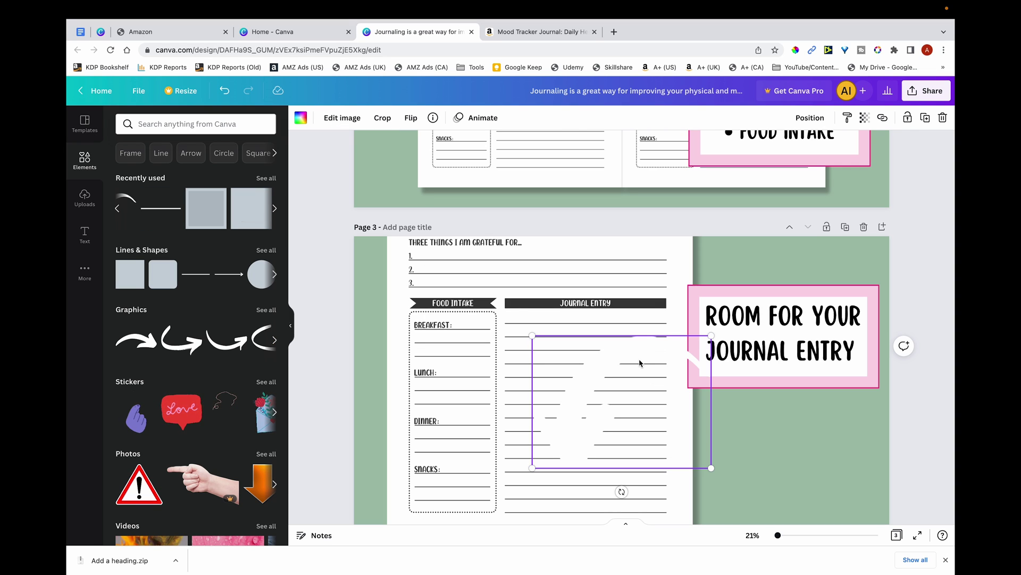
click(301, 119)
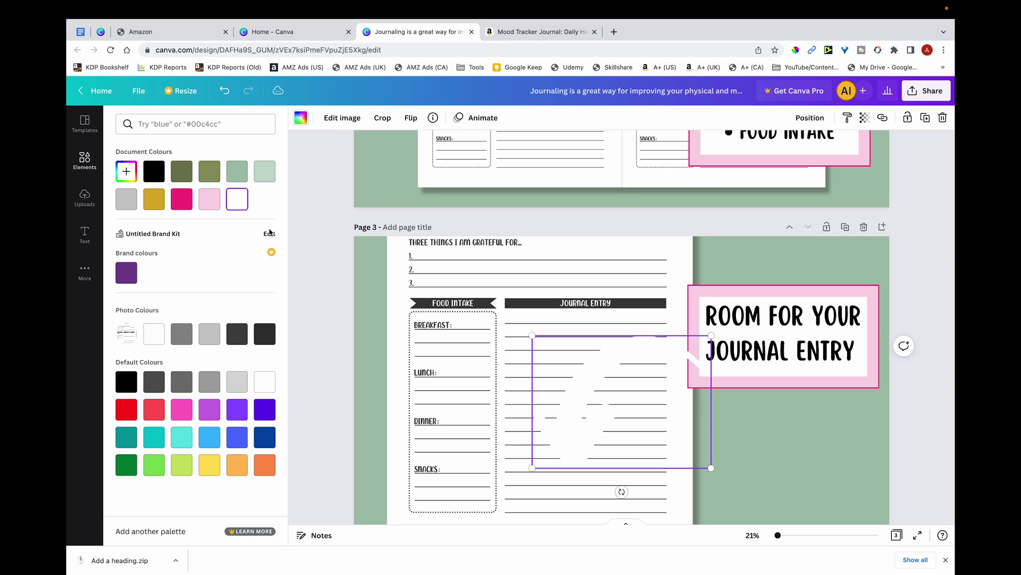
click(181, 198)
Flip the arrow vertically, then shrink, rotate and place it so it leads from the callout to the journal entry lines
click(410, 118)
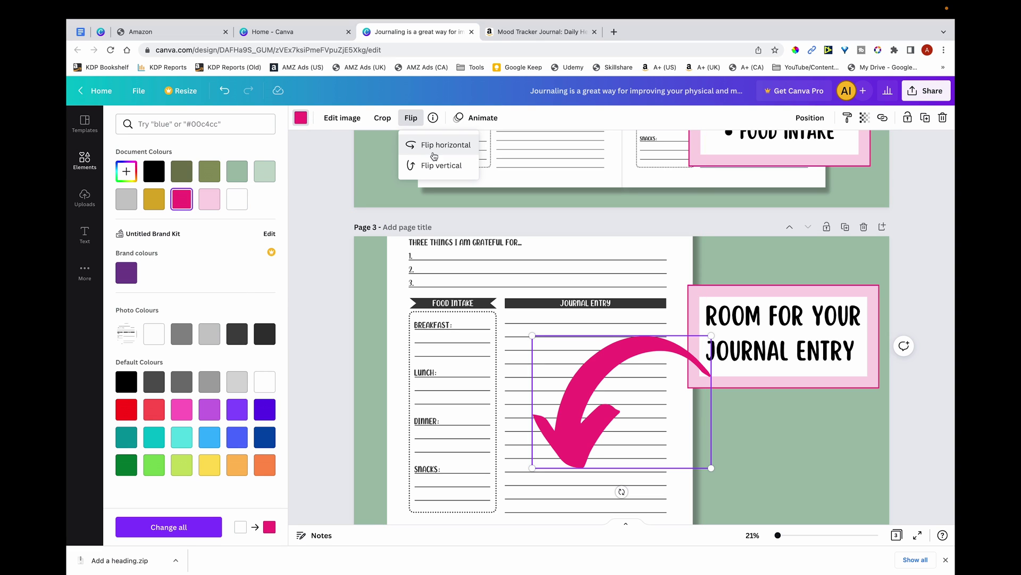
click(441, 165)
drag(532, 335, 606, 409)
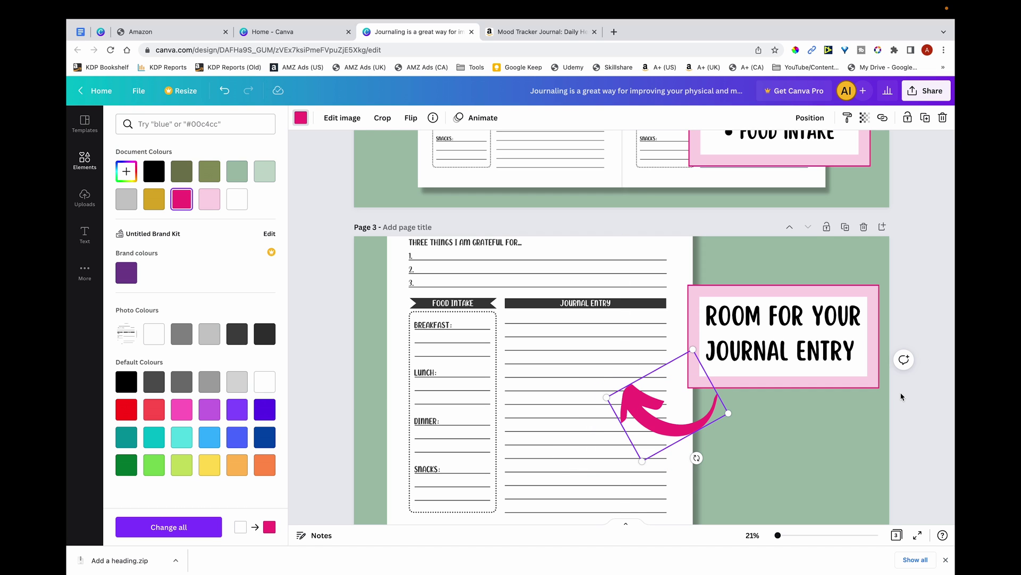
click(916, 397)
Check the three designs and download all pages as PNG files at 4850 × 3000 px
scroll(916, 397, down, 1)
scroll(916, 397, up, 15)
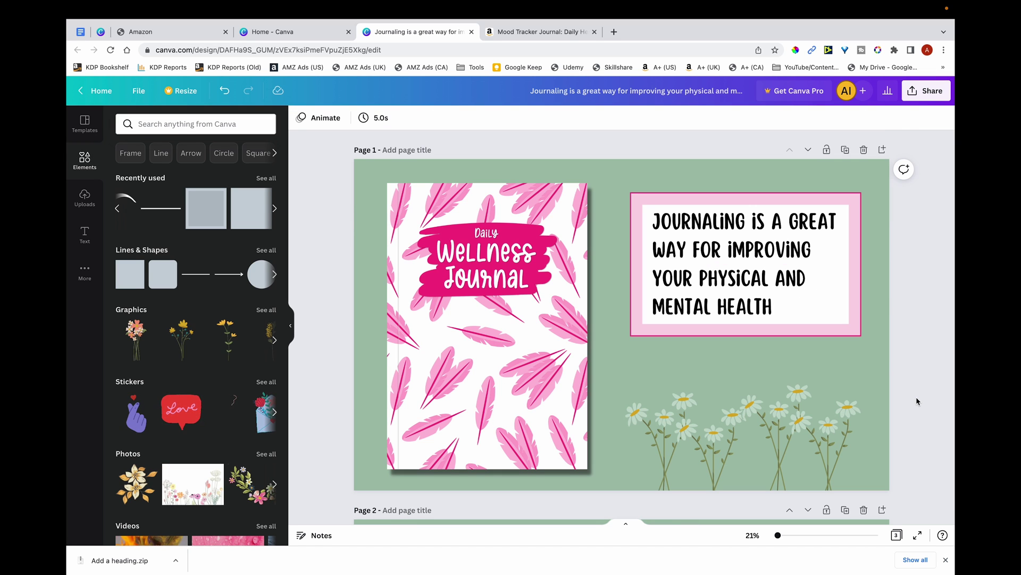
scroll(917, 397, down, 15)
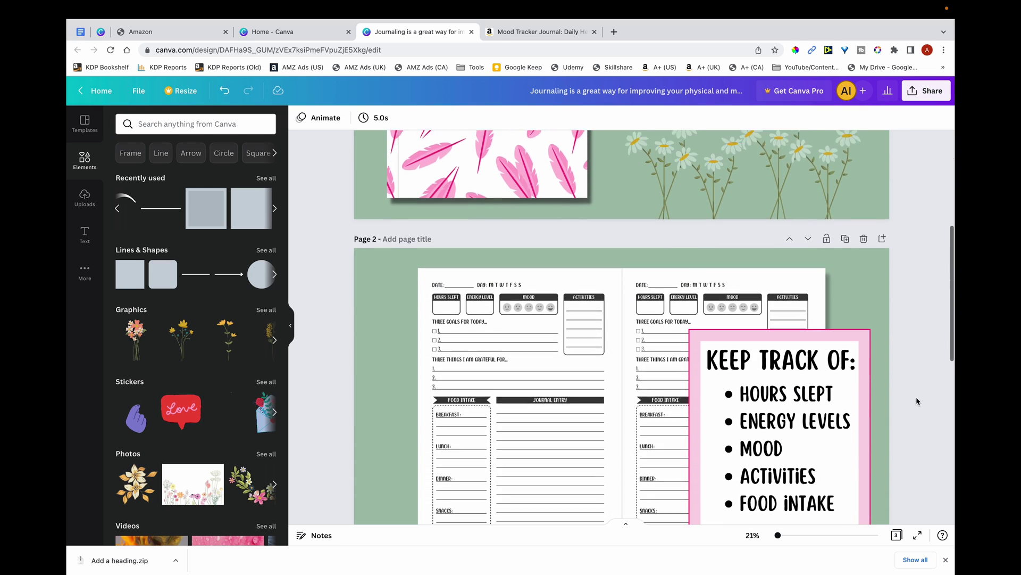
scroll(916, 397, down, 1)
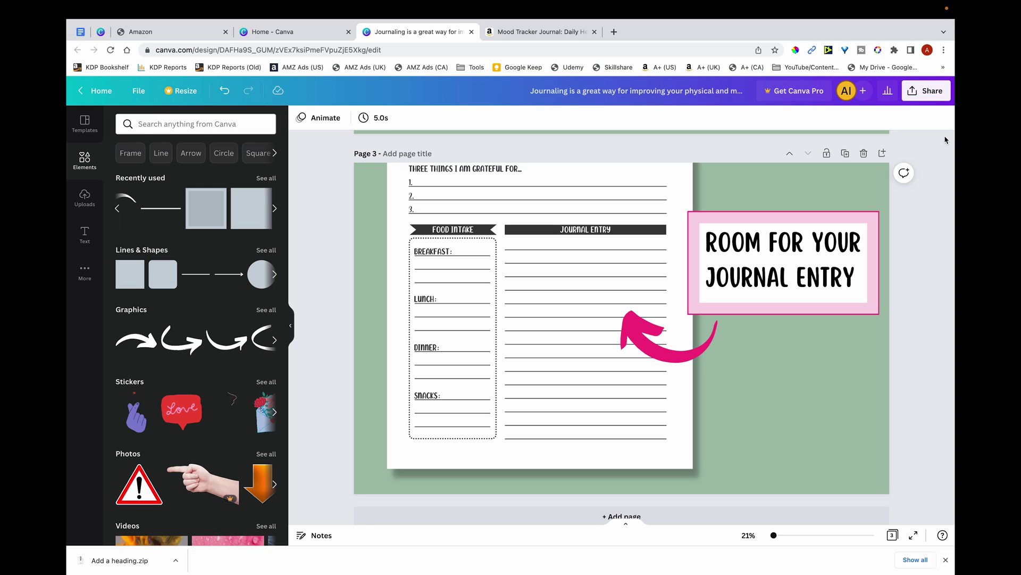
click(934, 92)
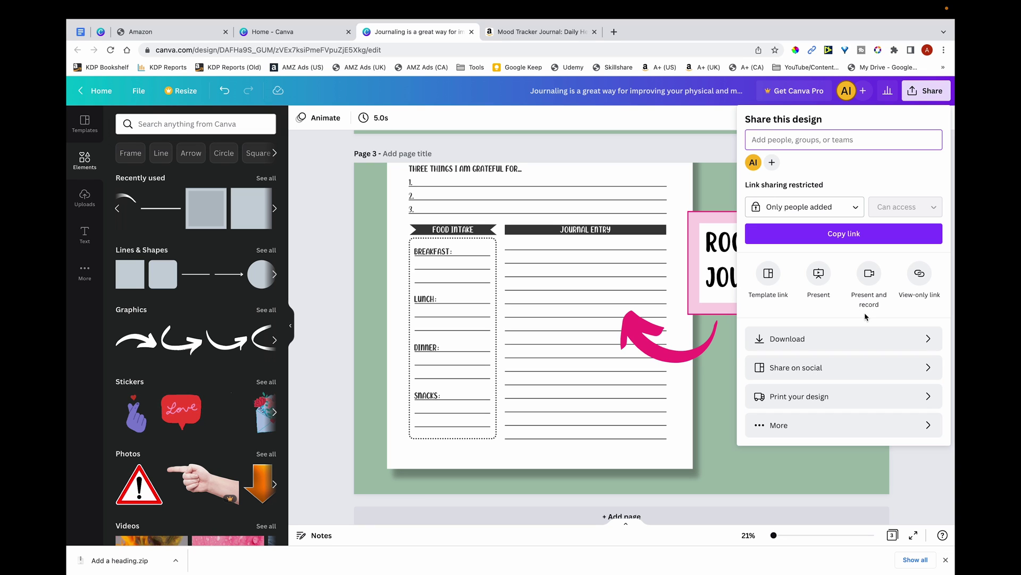
click(870, 336)
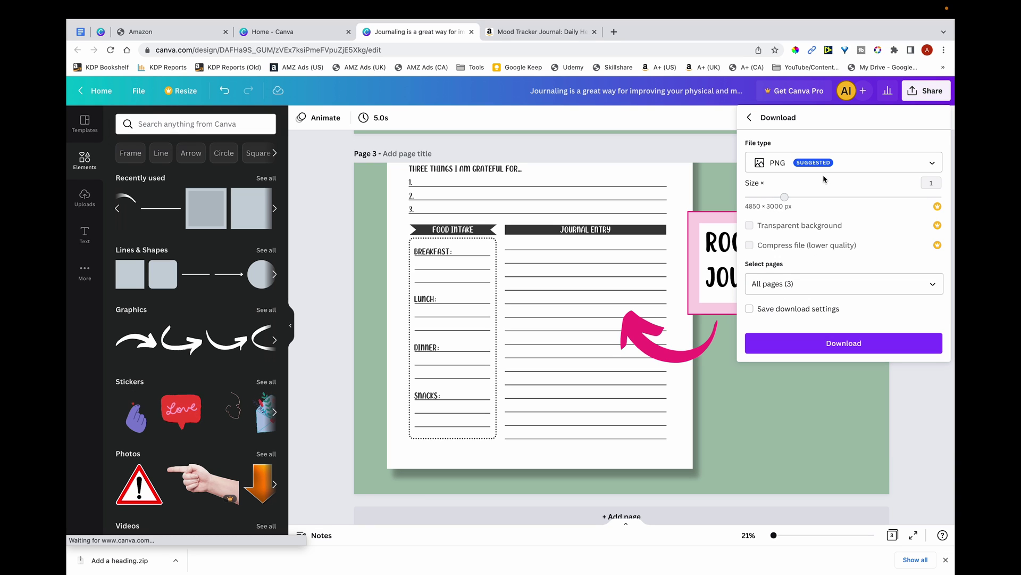
click(819, 284)
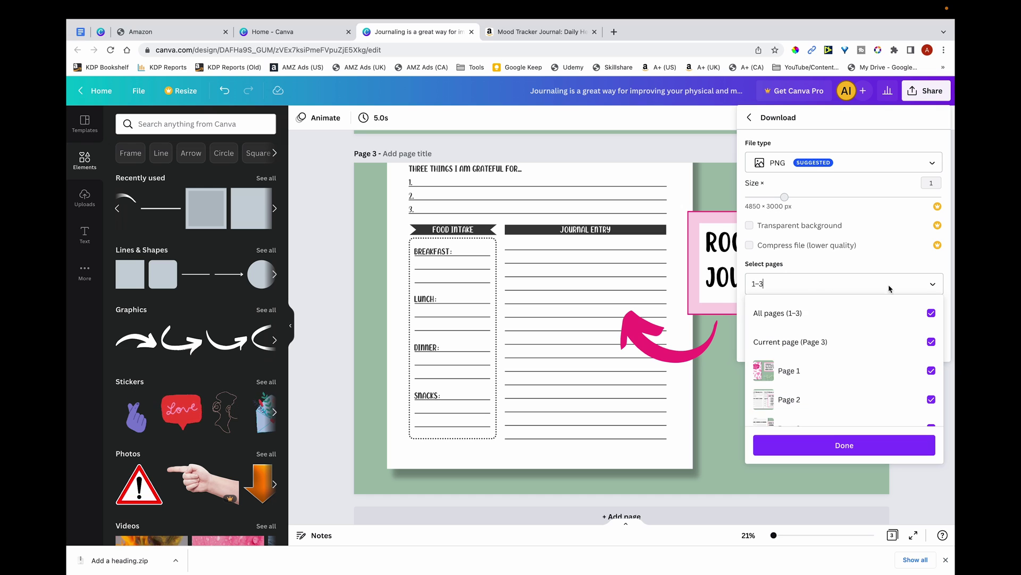
click(932, 284)
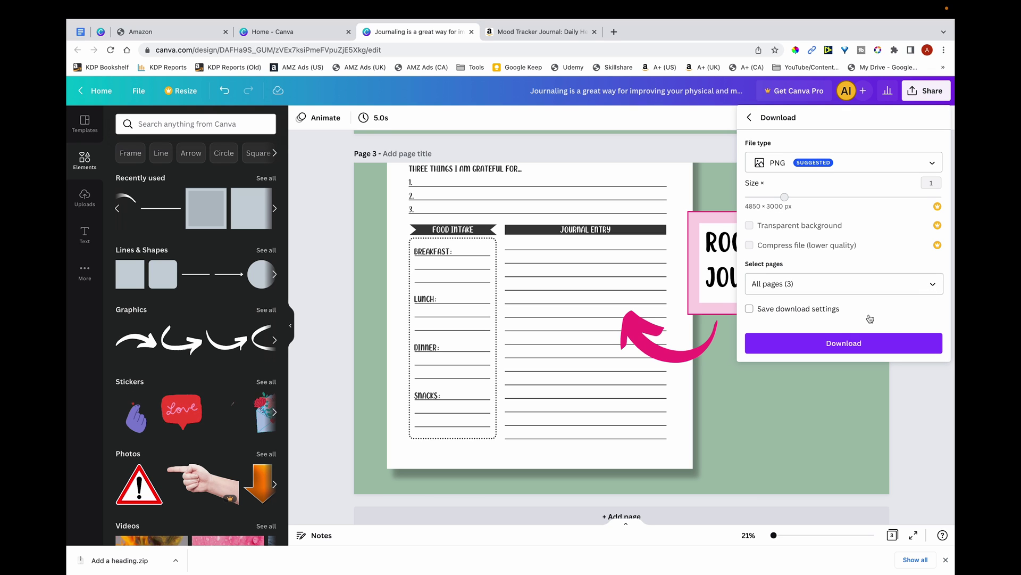
click(859, 345)
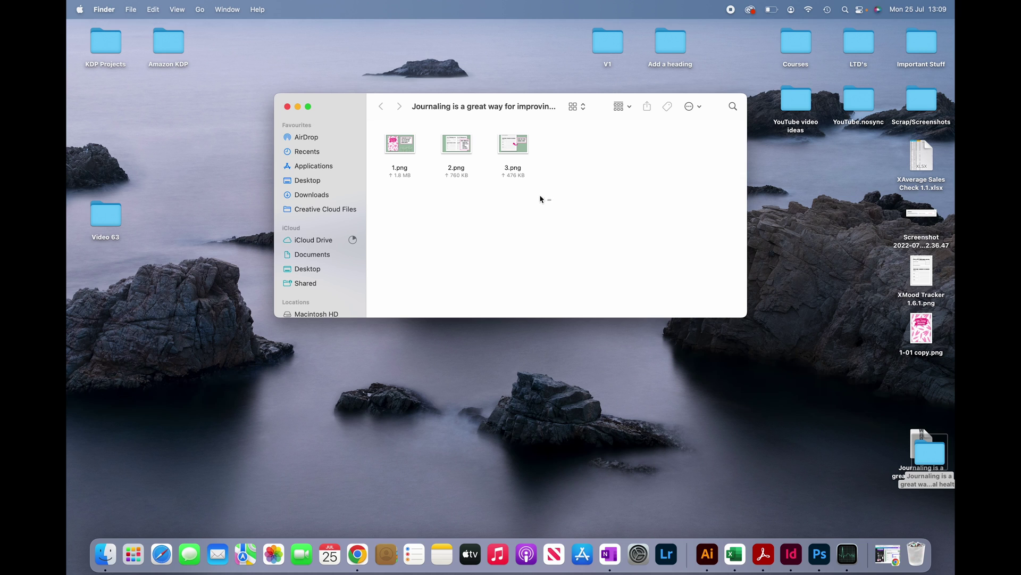
Open the downloaded 1.png, 2.png and 3.png together in Preview and look through each image
drag(551, 200, 400, 151)
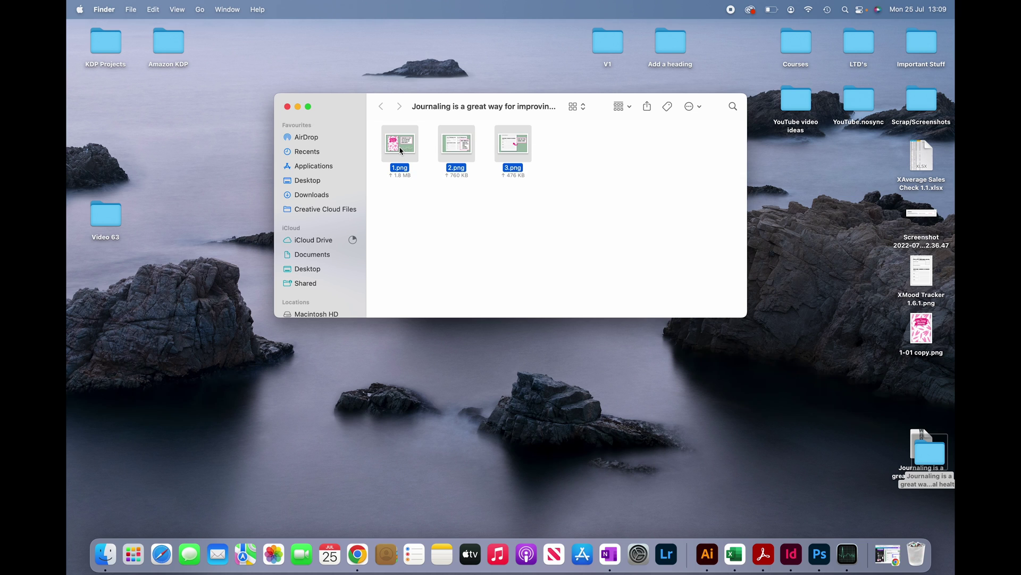
double_click(400, 146)
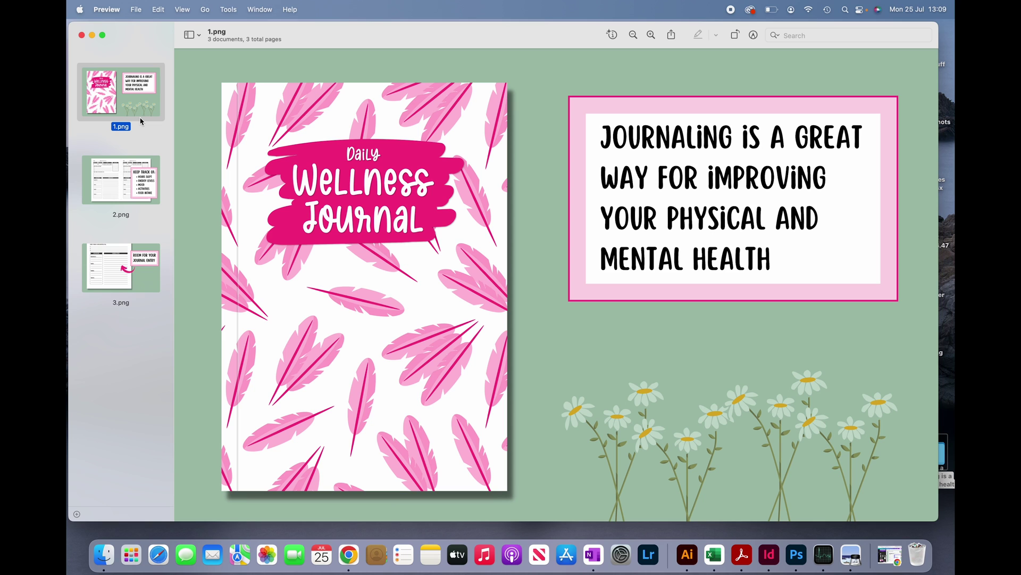
click(138, 151)
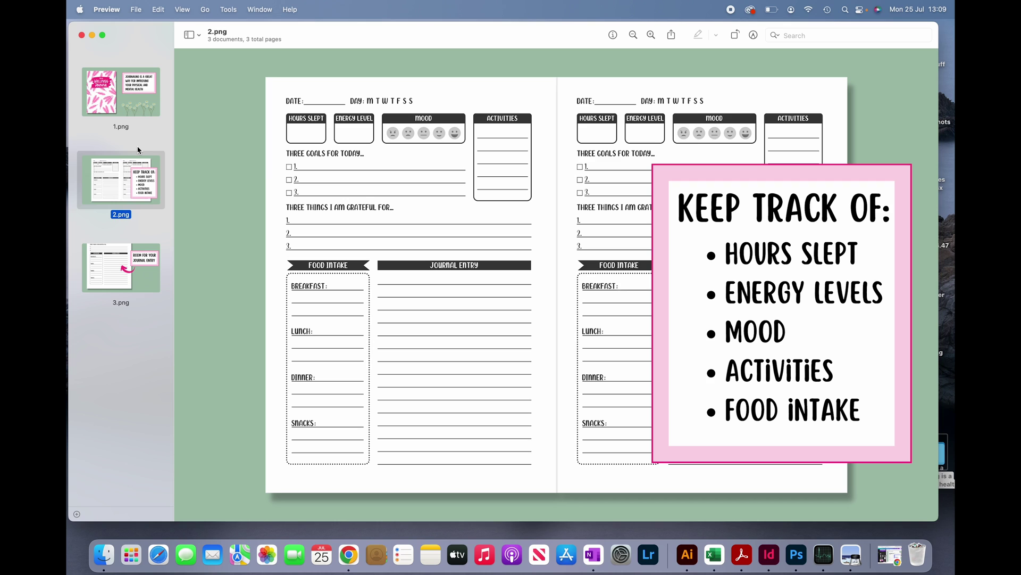
key(Down)
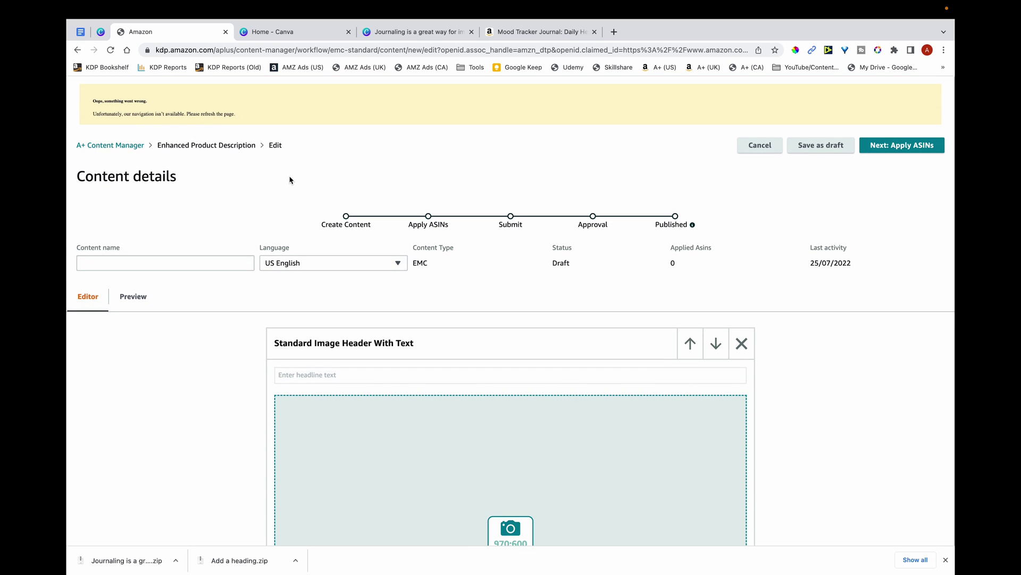
Switch to the Amazon A+ Content Manager and add a second Standard Image Header With Text module
scroll(290, 179, down, 6)
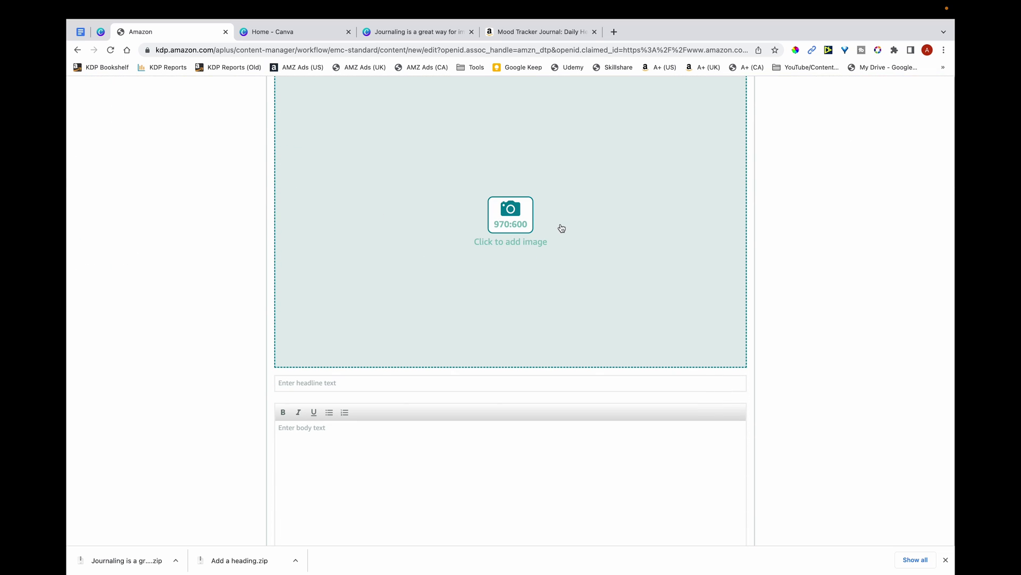
scroll(562, 228, down, 5)
click(512, 392)
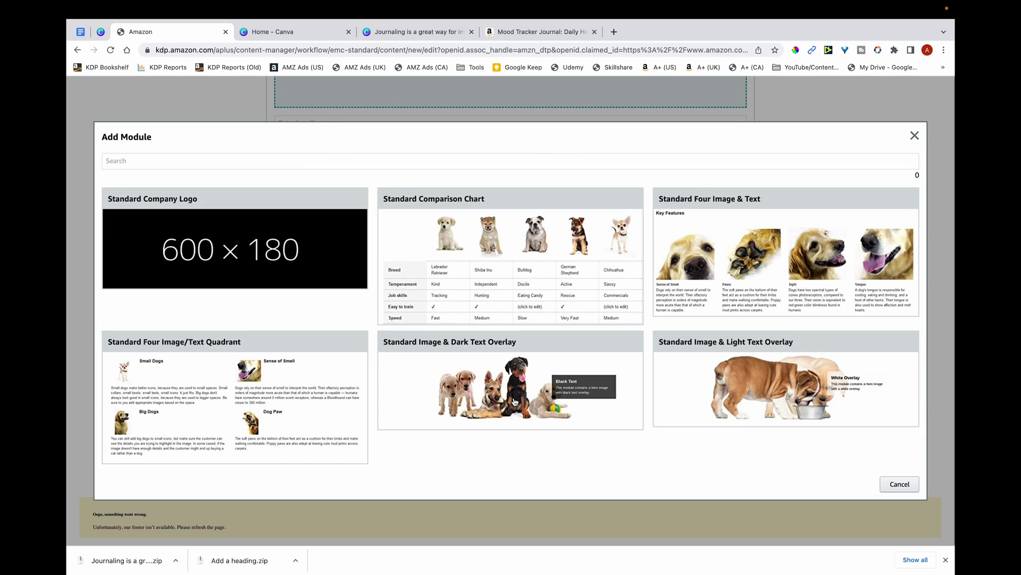
scroll(274, 338, down, 4)
click(273, 338)
Add a third Standard Image Header With Text module below the second one
scroll(267, 306, down, 10)
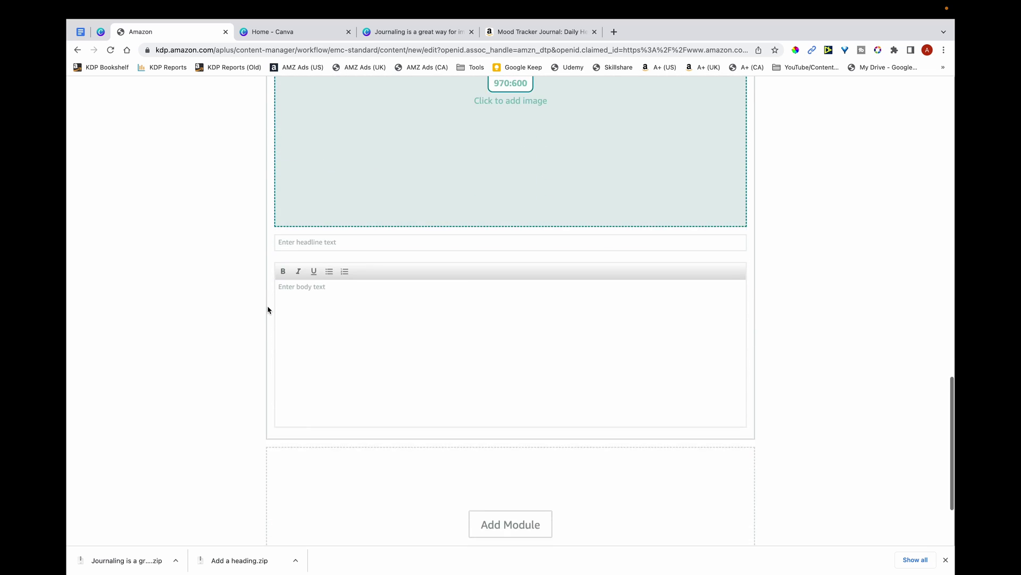
click(511, 401)
scroll(307, 344, down, 8)
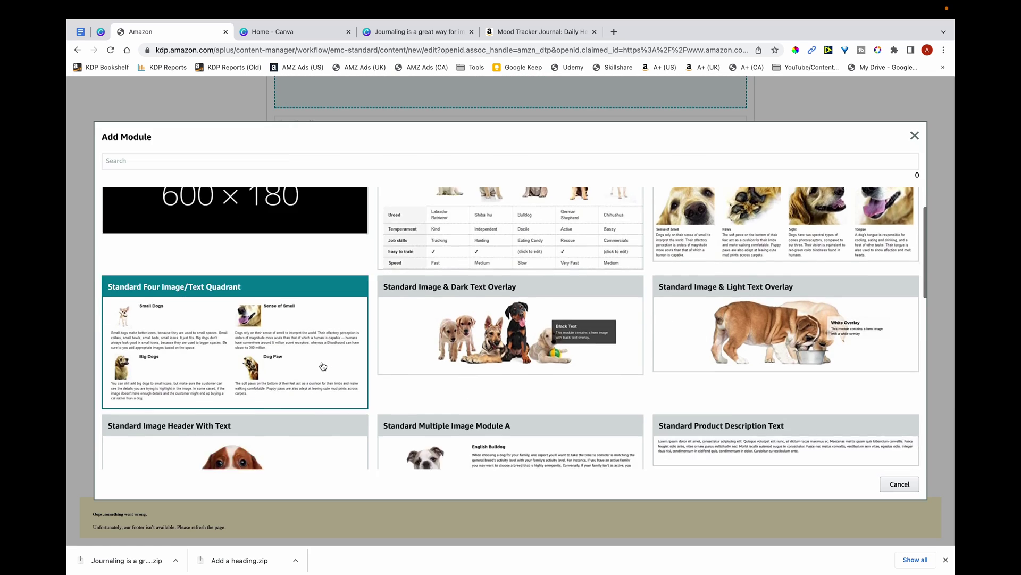
scroll(307, 345, up, 3)
click(274, 260)
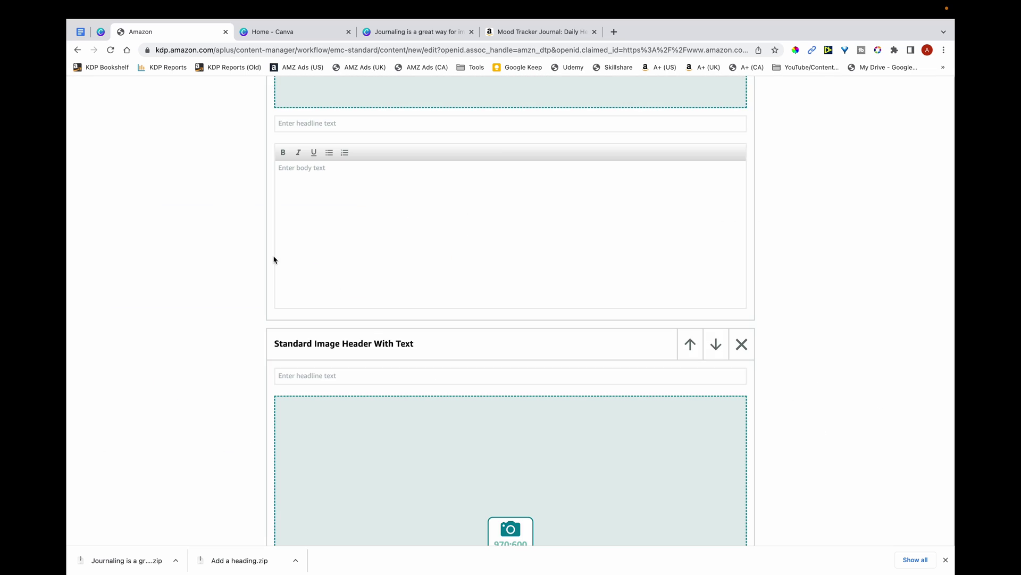
Load 3.png from the Add a heading folder as a module image and start its screen-reader description with "im"
scroll(505, 306, down, 5)
click(505, 306)
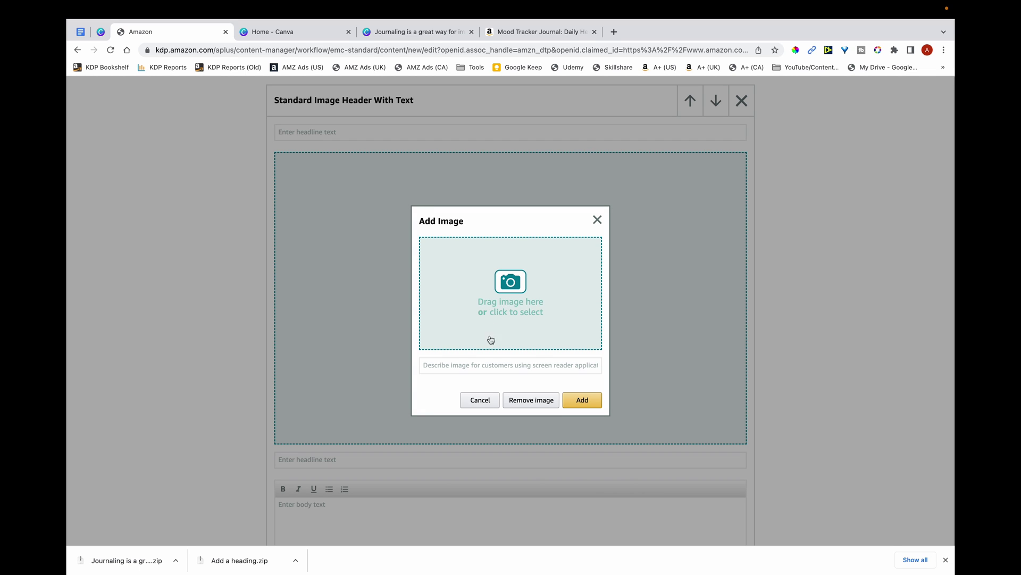
click(508, 294)
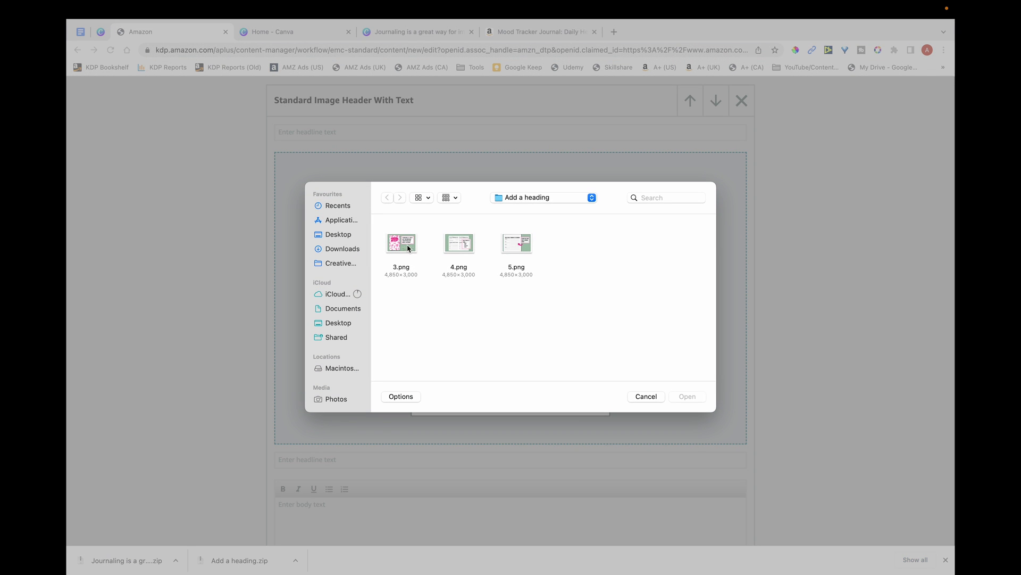
click(408, 248)
click(689, 396)
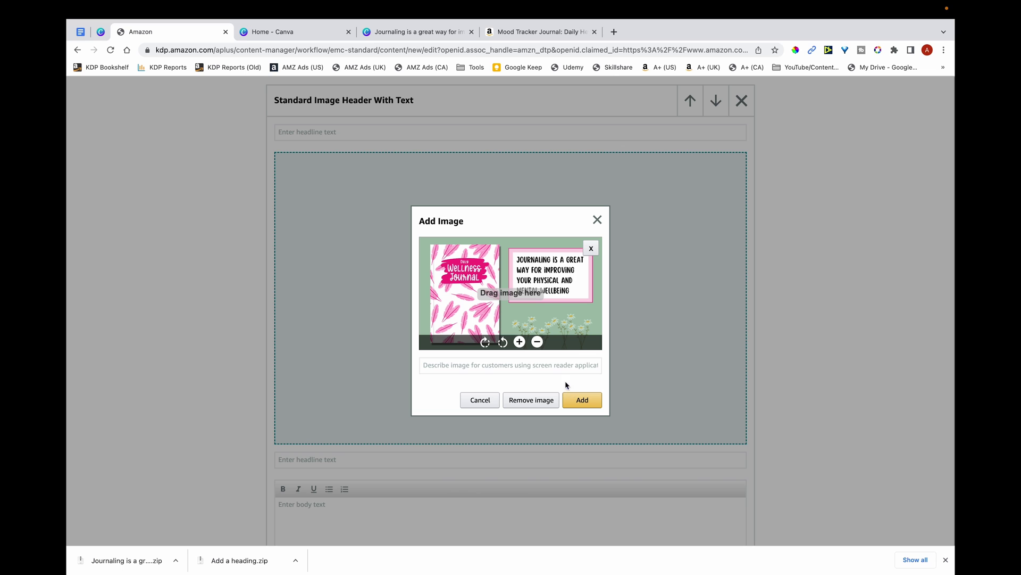
click(555, 366)
text(im)
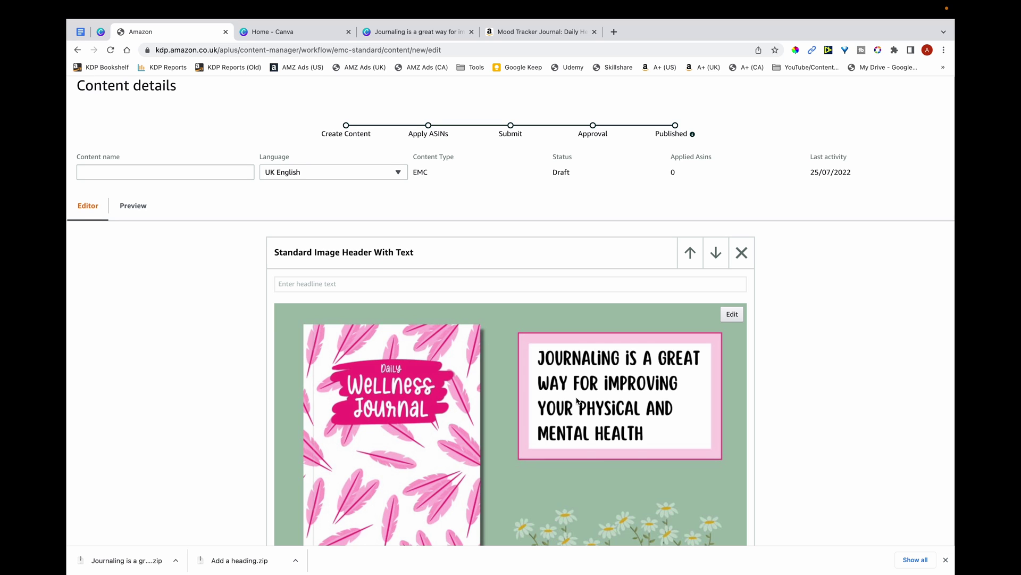
Review the filled image modules in the editor and place the cursor in the first module's empty body text
scroll(577, 401, down, 12)
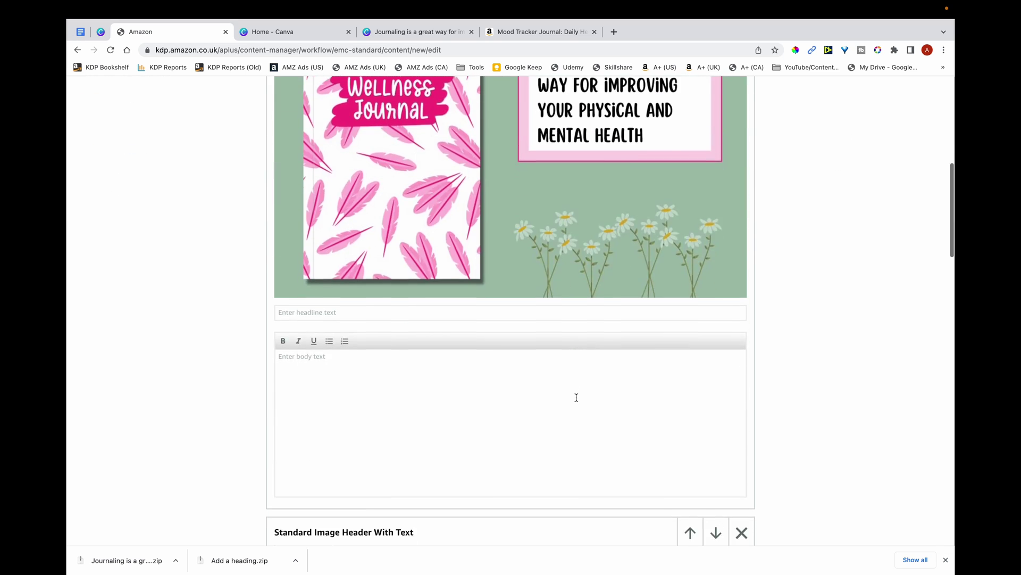
scroll(570, 394, up, 4)
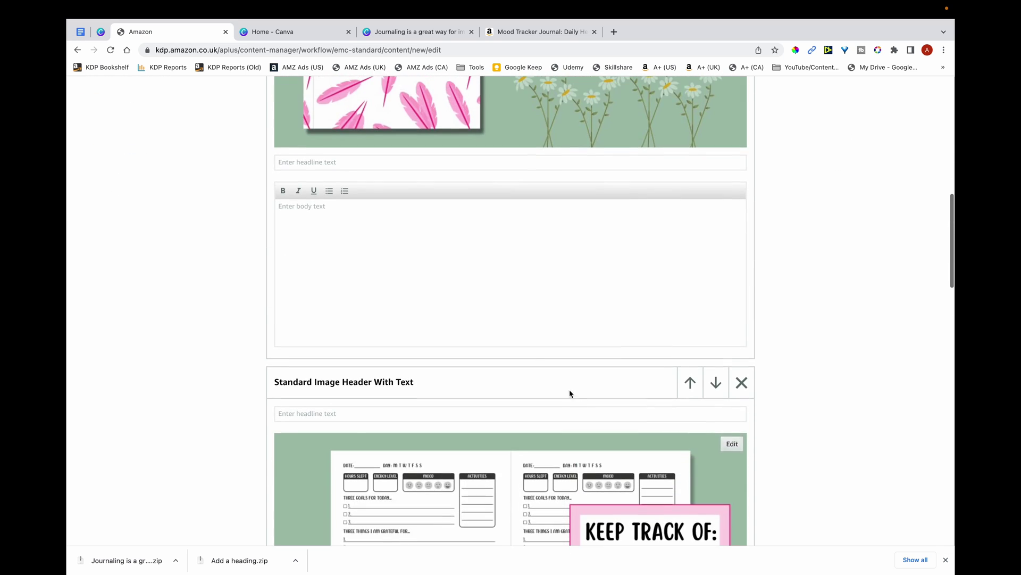
click(414, 225)
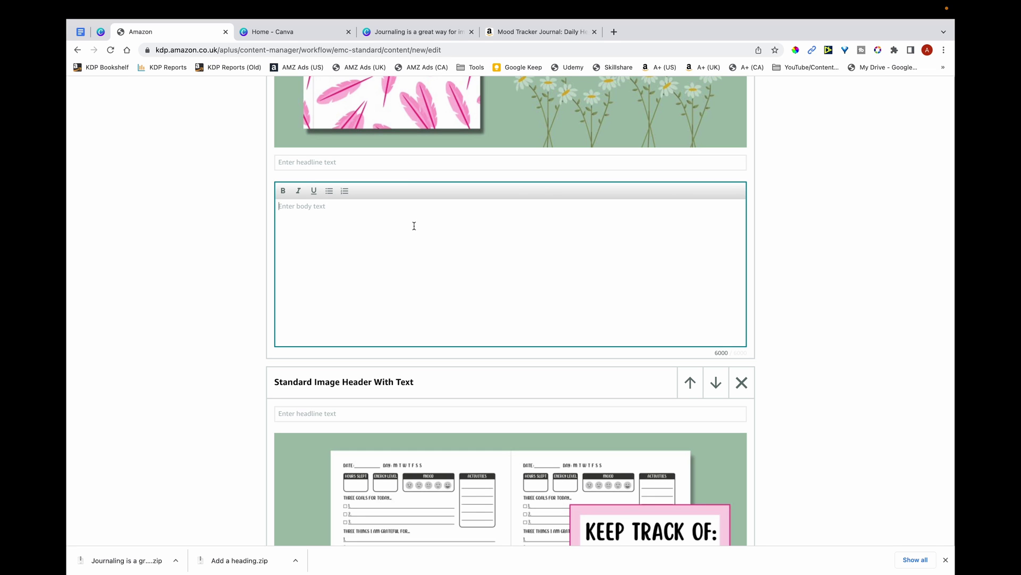
Preview the A+ content in the desktop layout and in the mobile layout, examining all three images
scroll(208, 217, up, 8)
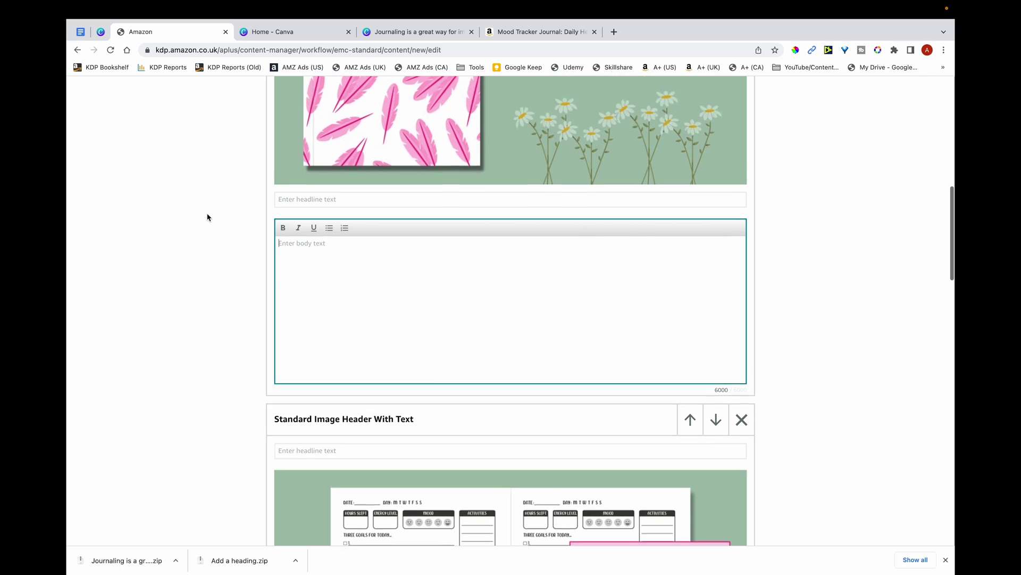
click(150, 155)
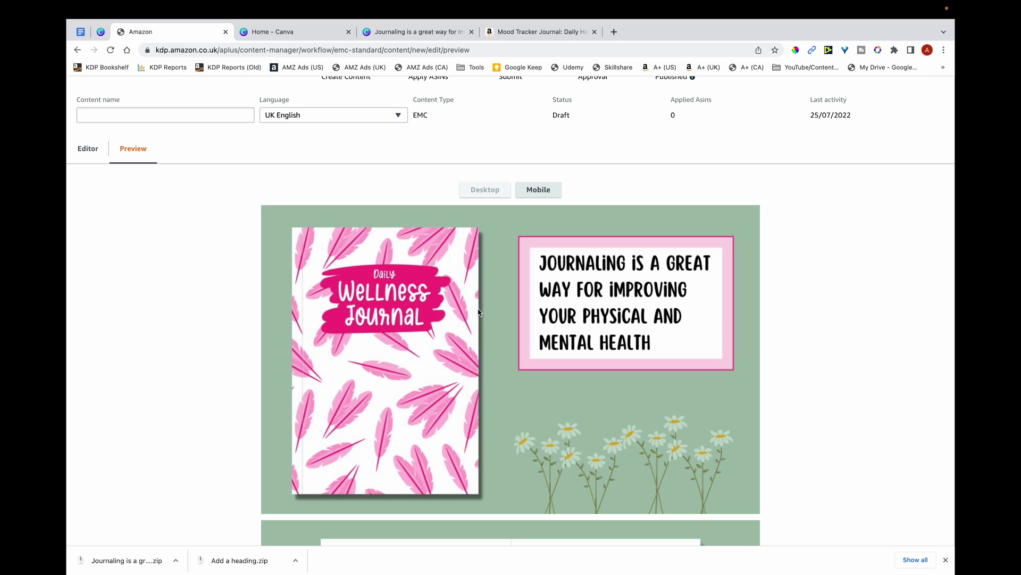
scroll(479, 312, down, 10)
scroll(479, 312, up, 15)
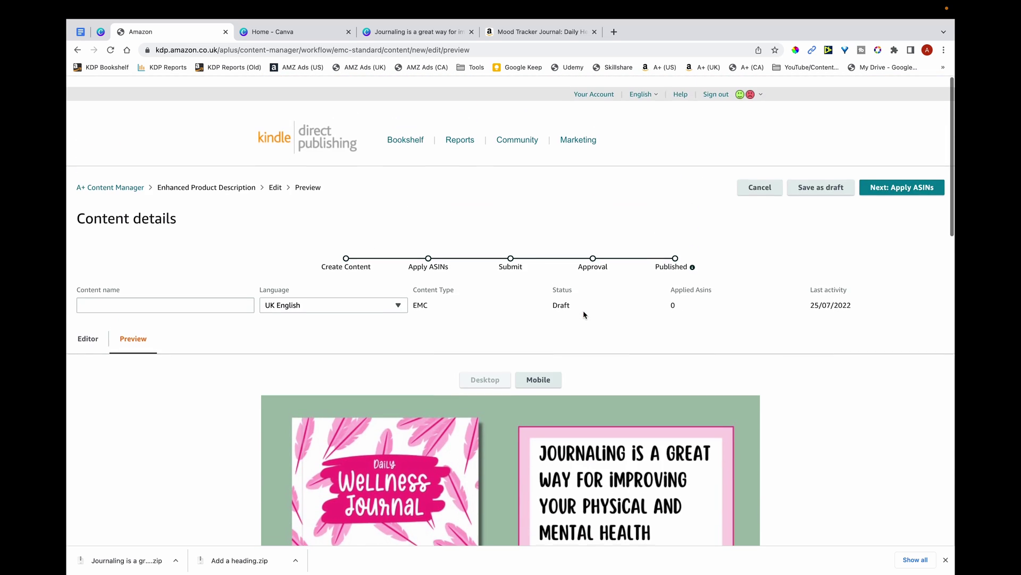
click(537, 369)
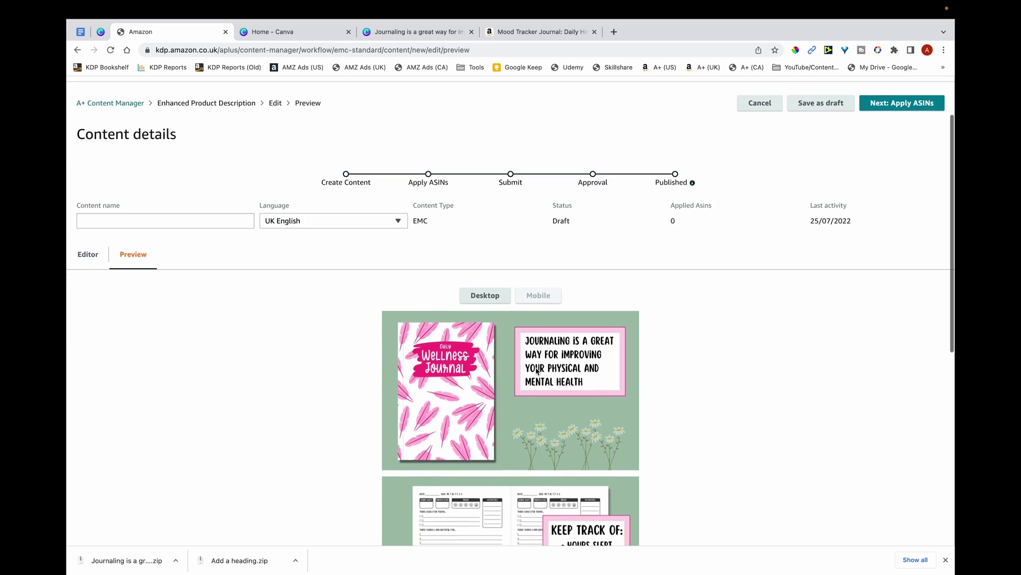
scroll(536, 371, down, 6)
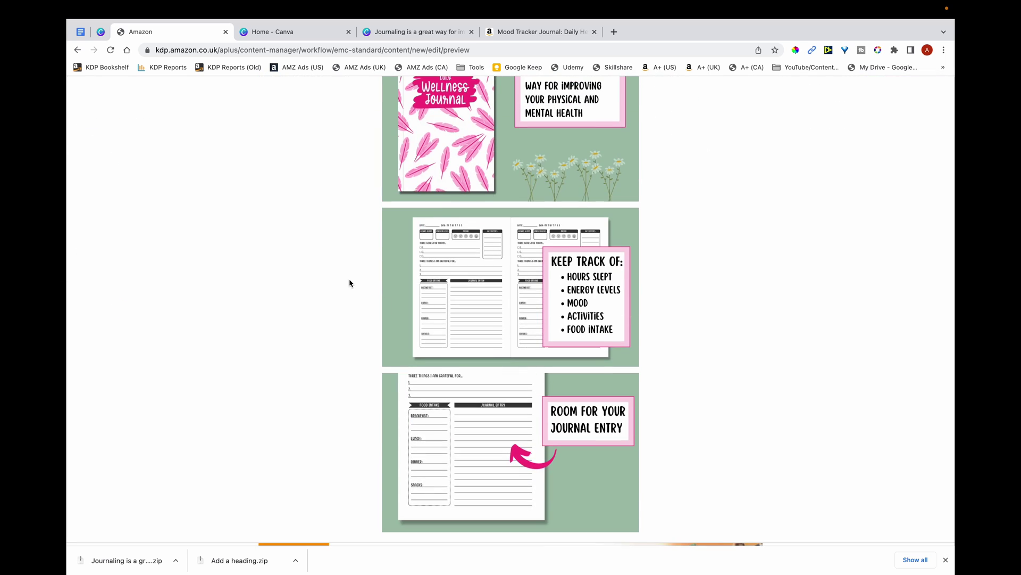